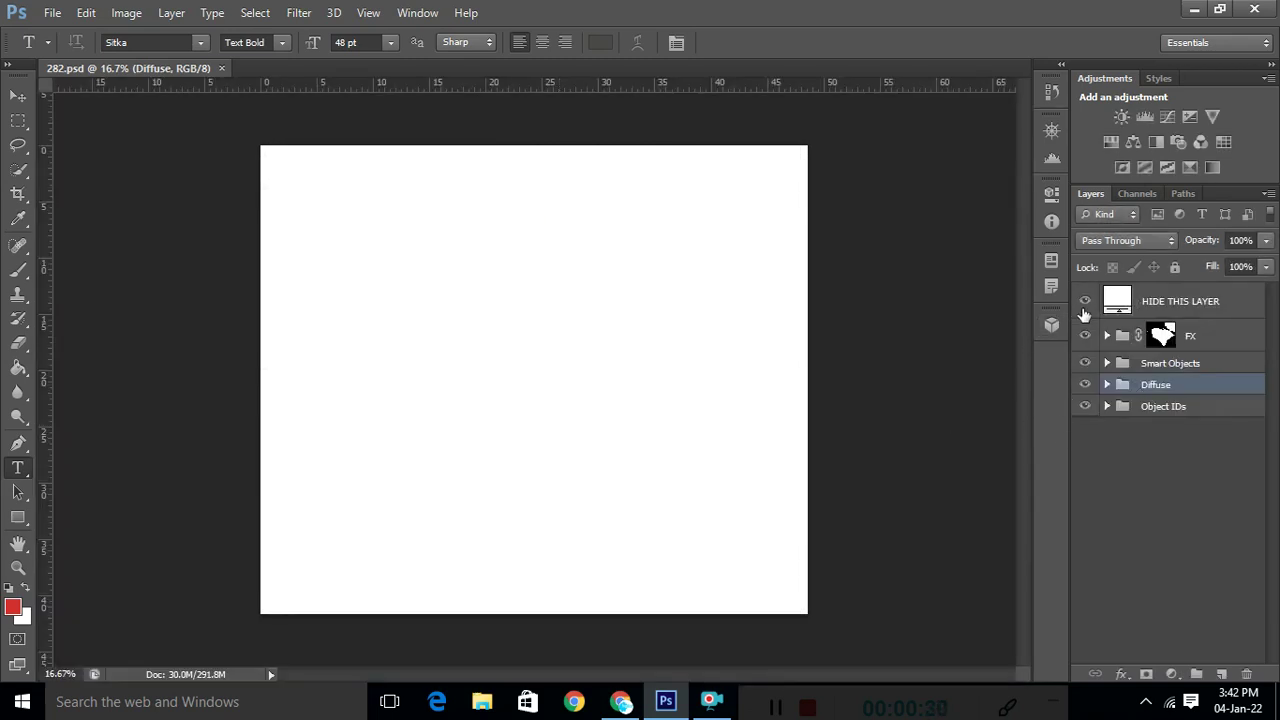
Turn off the HIDE THIS LAYER layer and expand the Smart Objects group and its Beddings subgroup.
{"action": "left_click", "coordinate": [1085, 301]}
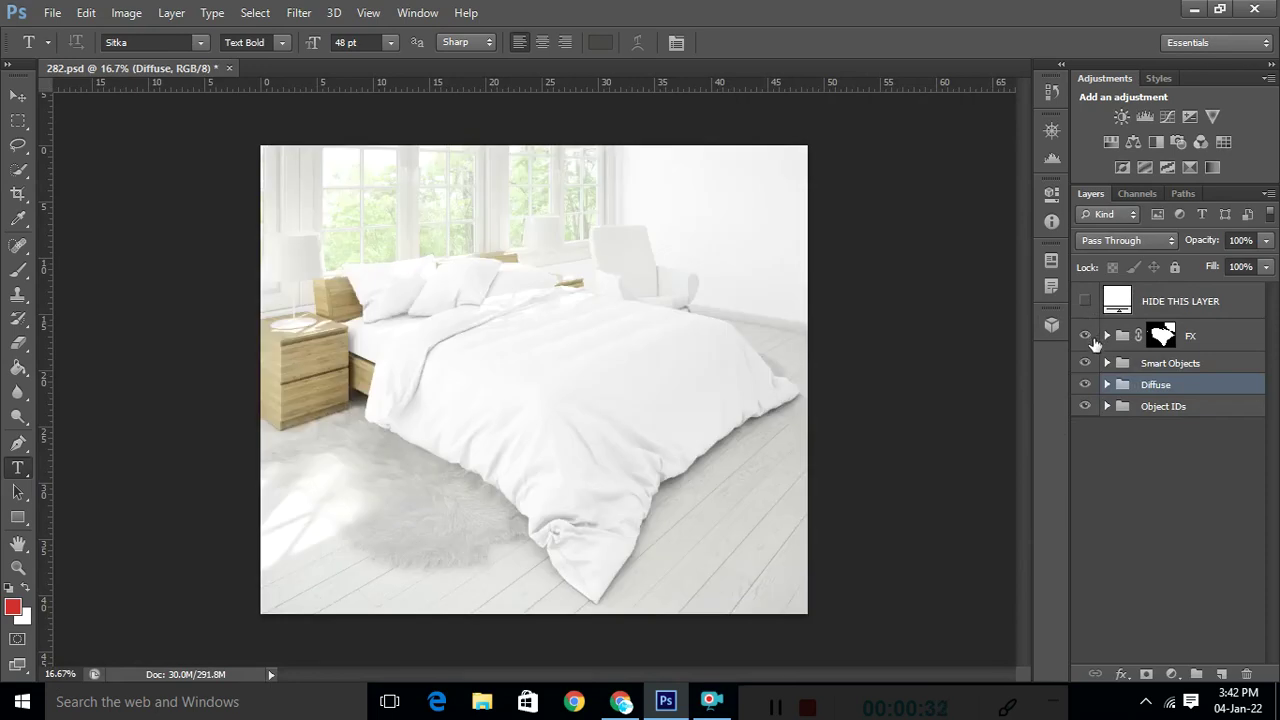
{"action": "left_click", "coordinate": [1107, 363]}
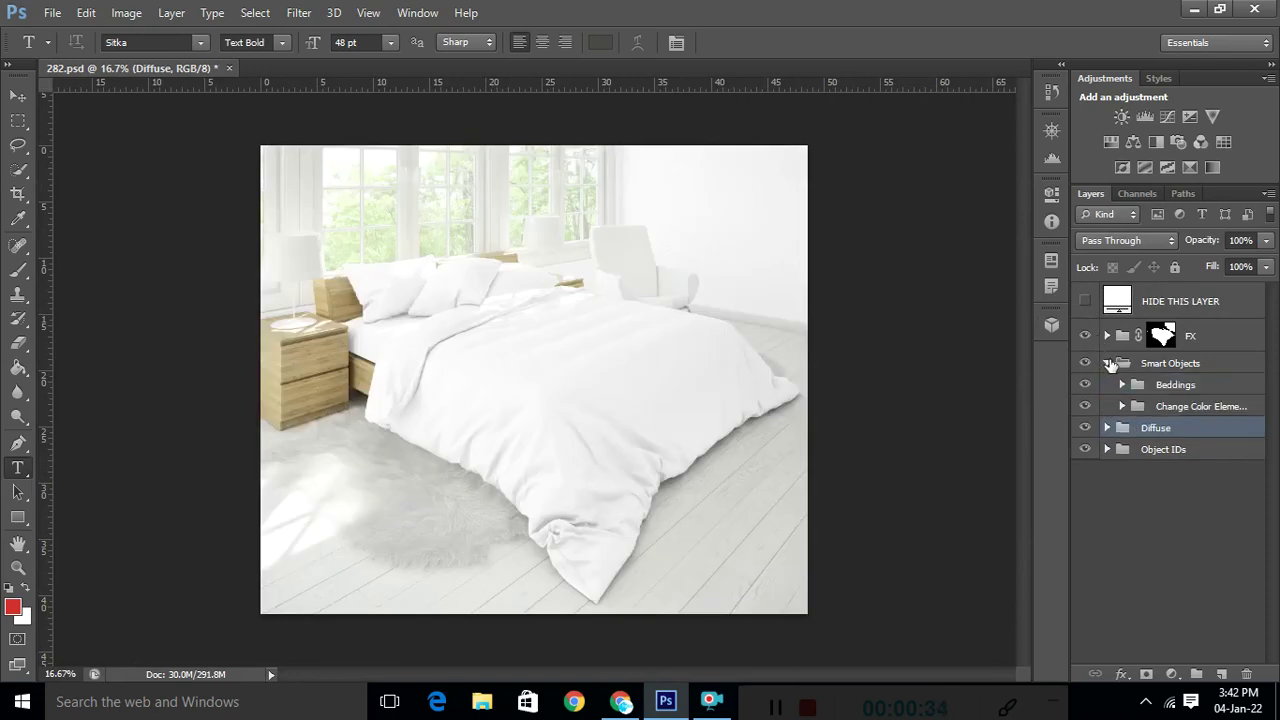
{"action": "left_click", "coordinate": [1121, 385]}
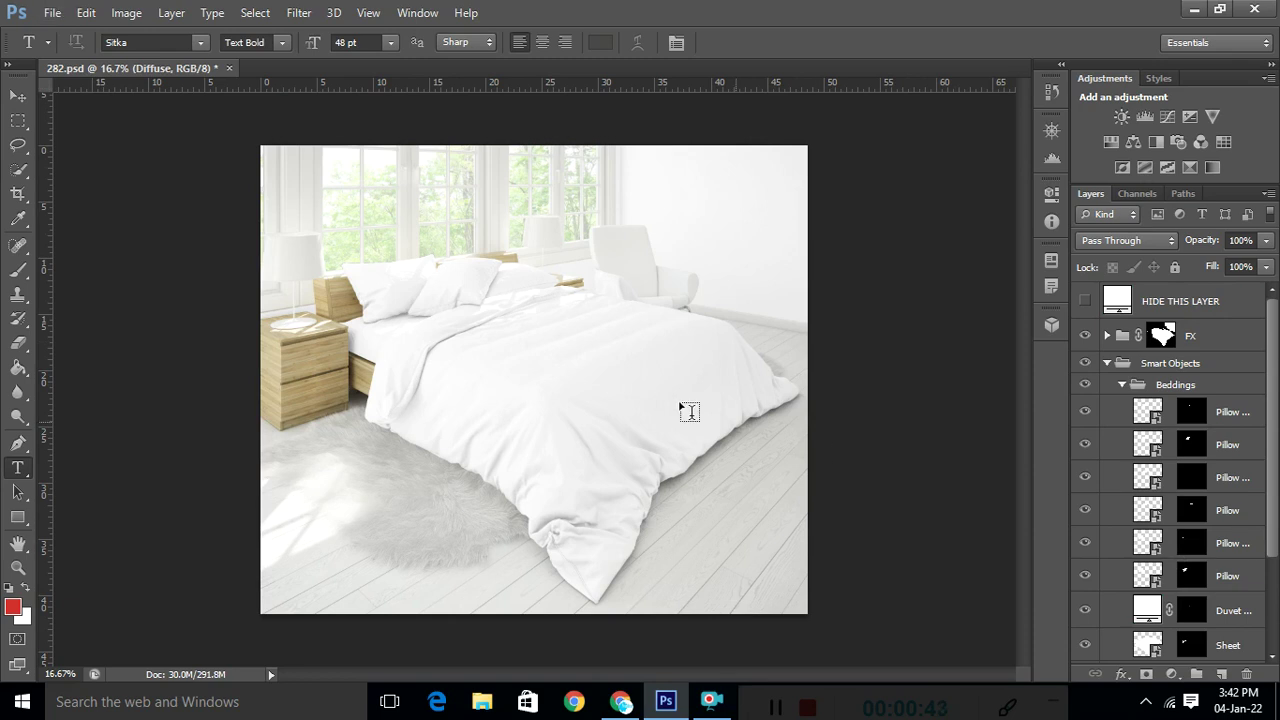
Open the contents of the Duvet smart object in the Beddings group for editing.
{"action": "scroll", "coordinate": [1180, 578], "scroll_direction": "down", "scroll_amount": 1}
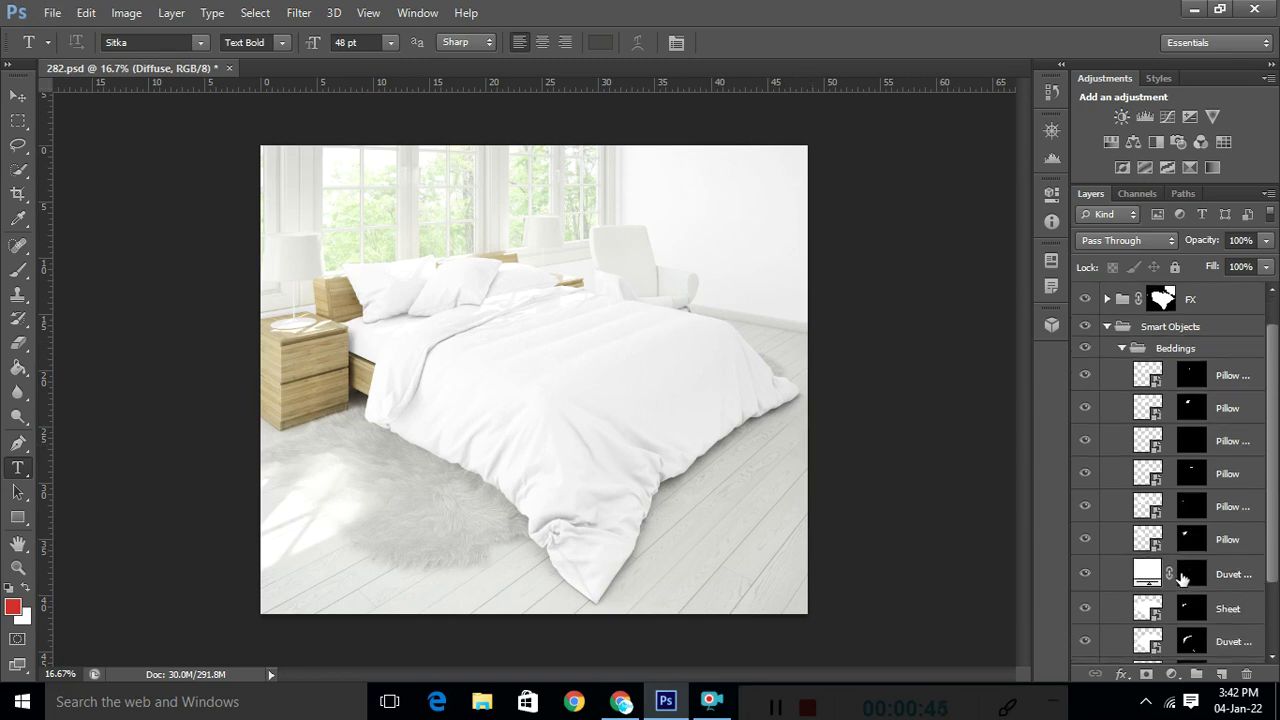
{"action": "scroll", "coordinate": [1182, 578], "scroll_direction": "down", "scroll_amount": 1}
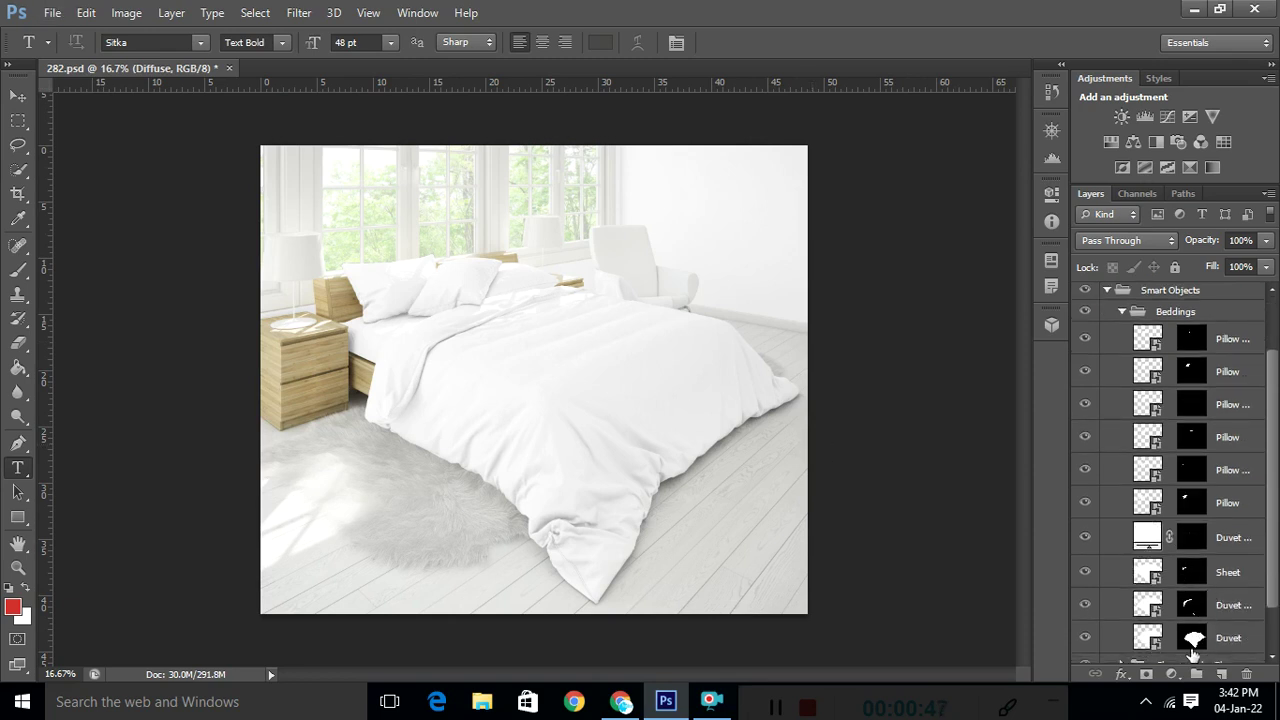
{"action": "scroll", "coordinate": [1180, 648], "scroll_direction": "down", "scroll_amount": 1}
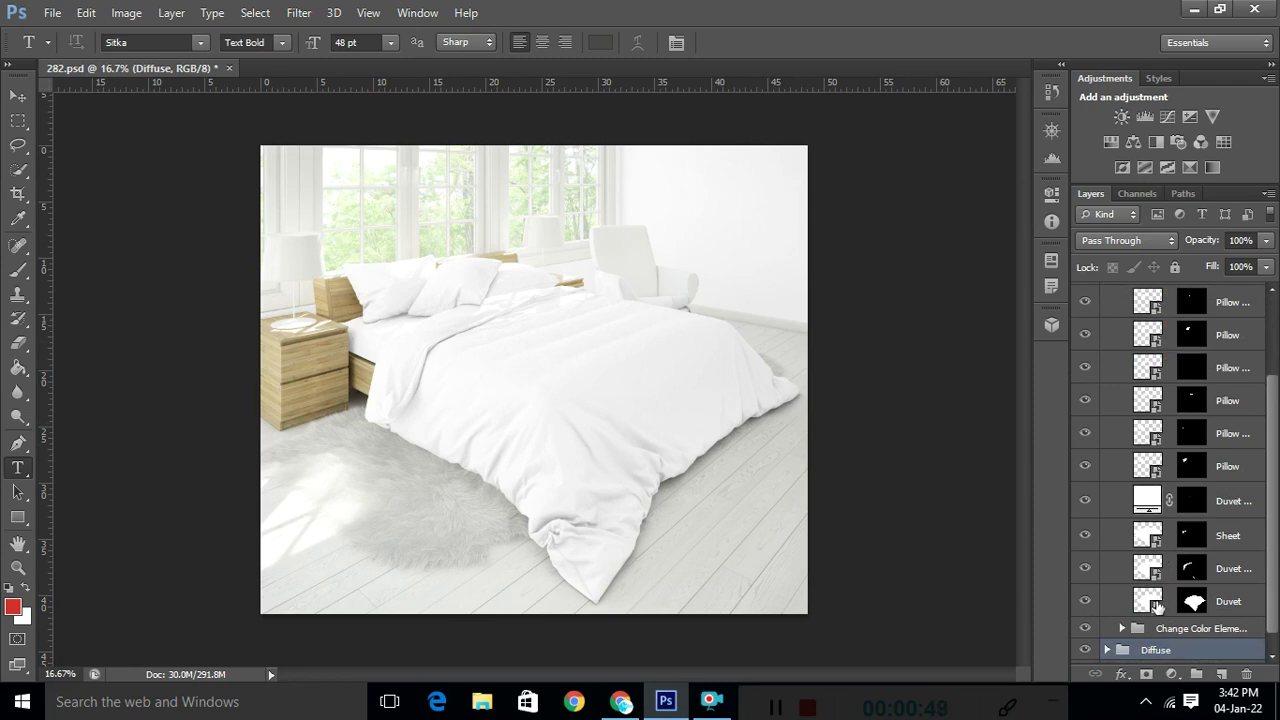
{"action": "left_click", "coordinate": [1157, 605]}
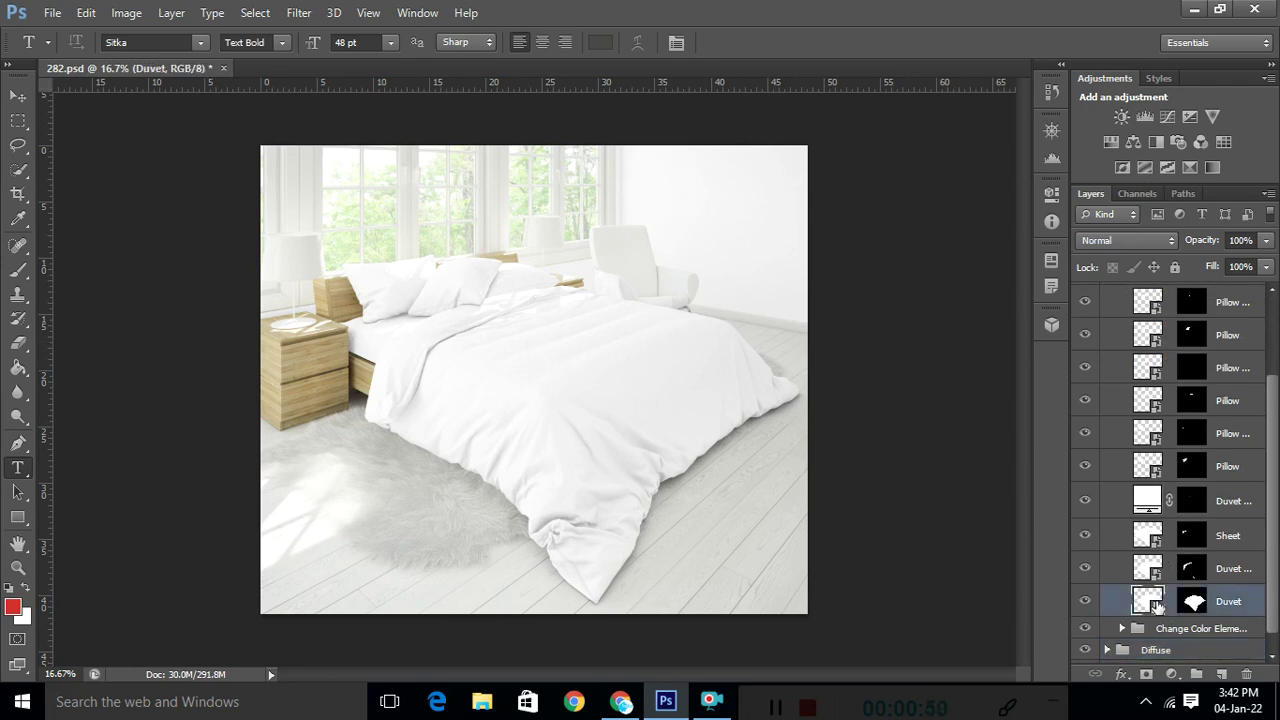
{"action": "double_click", "coordinate": [1150, 602]}
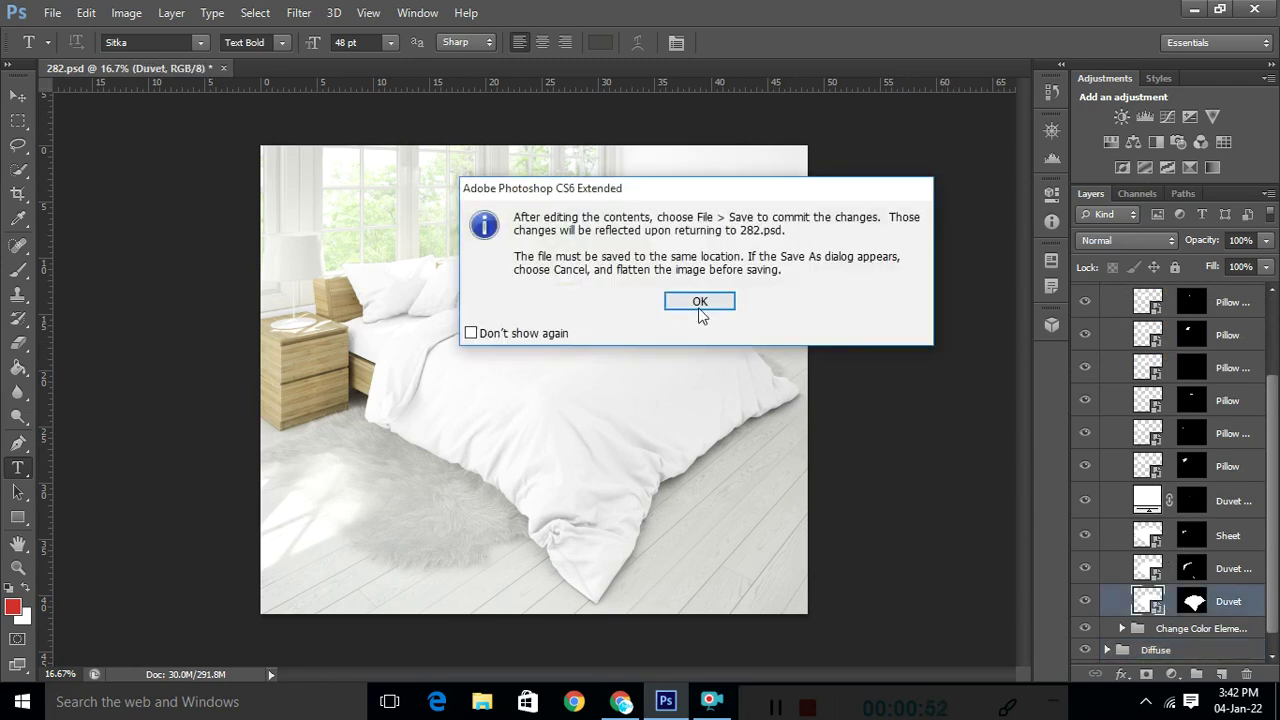
{"action": "left_click", "coordinate": [700, 305]}
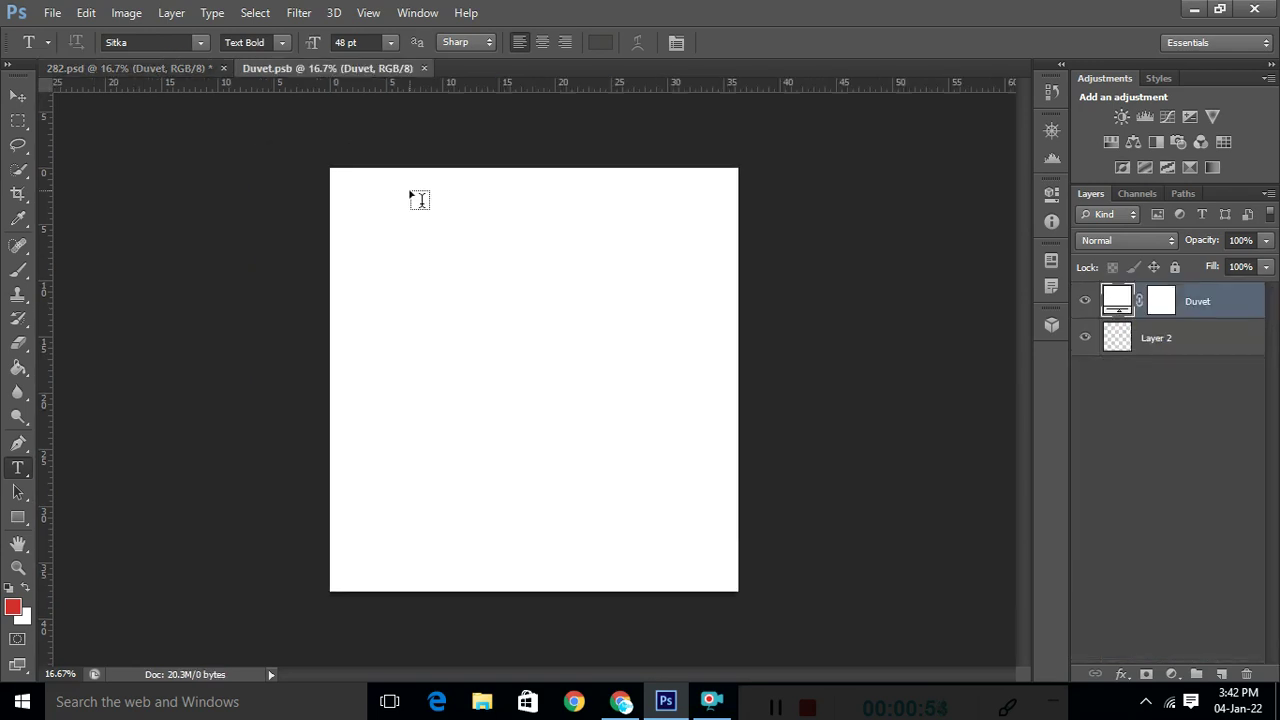
Start opening an image file and look through the Downloads folder and its love subfolder.
{"action": "left_click", "coordinate": [52, 12]}
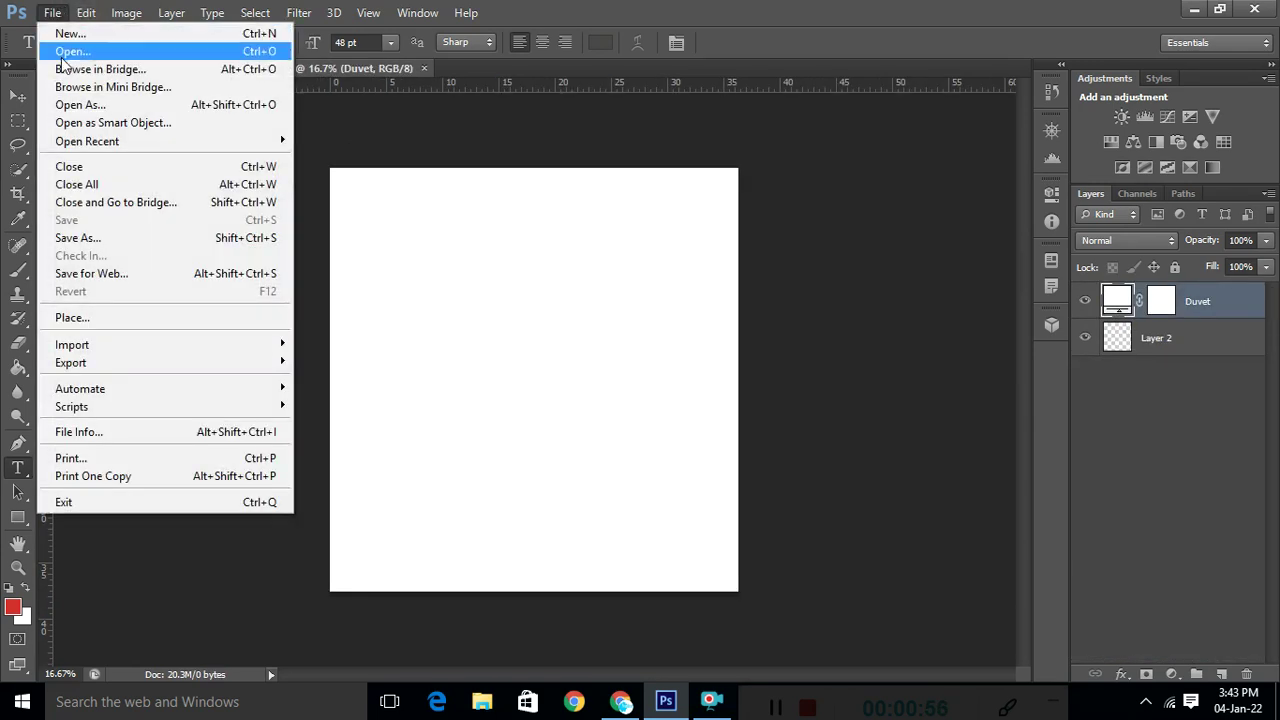
{"action": "left_click", "coordinate": [70, 48]}
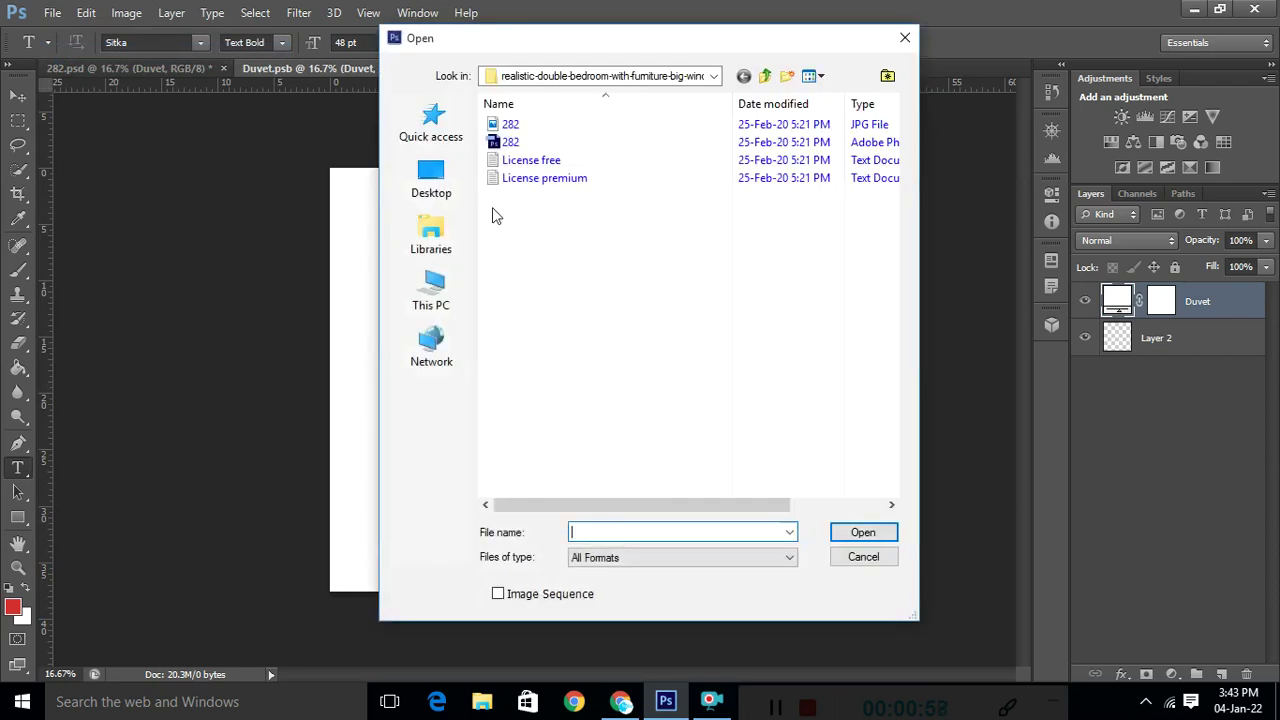
{"action": "left_click", "coordinate": [438, 303]}
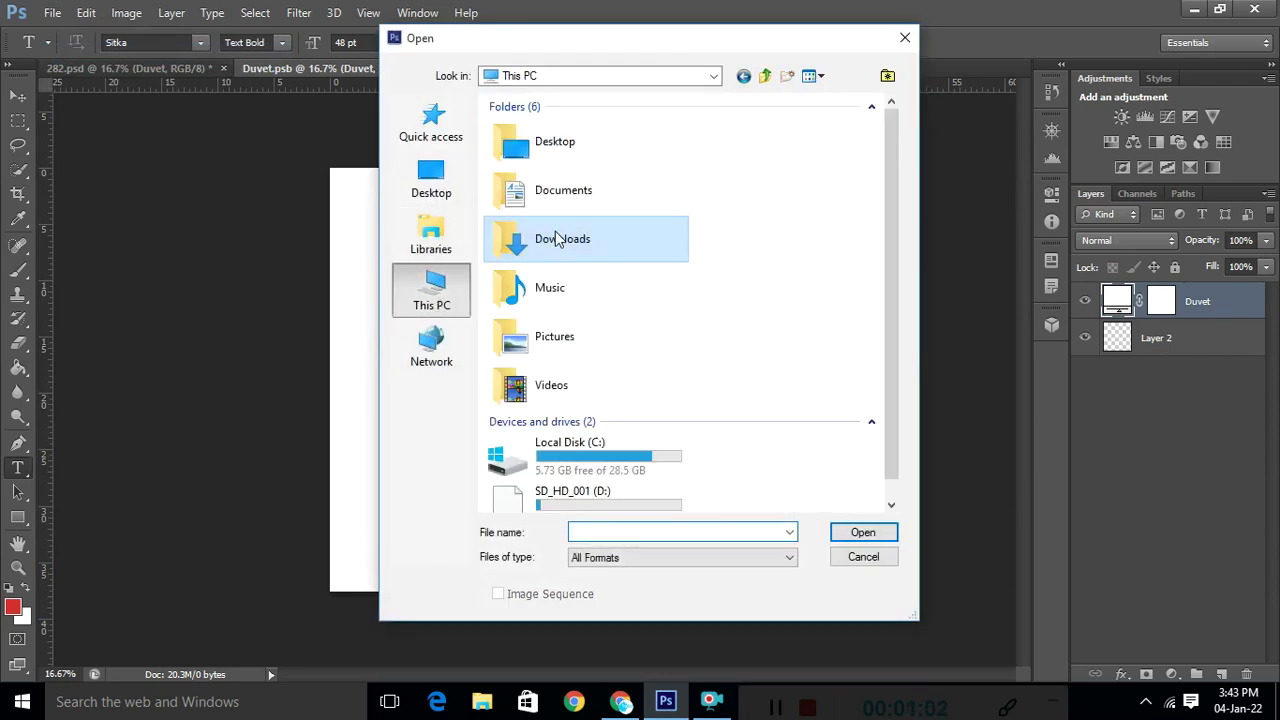
{"action": "left_click", "coordinate": [557, 237]}
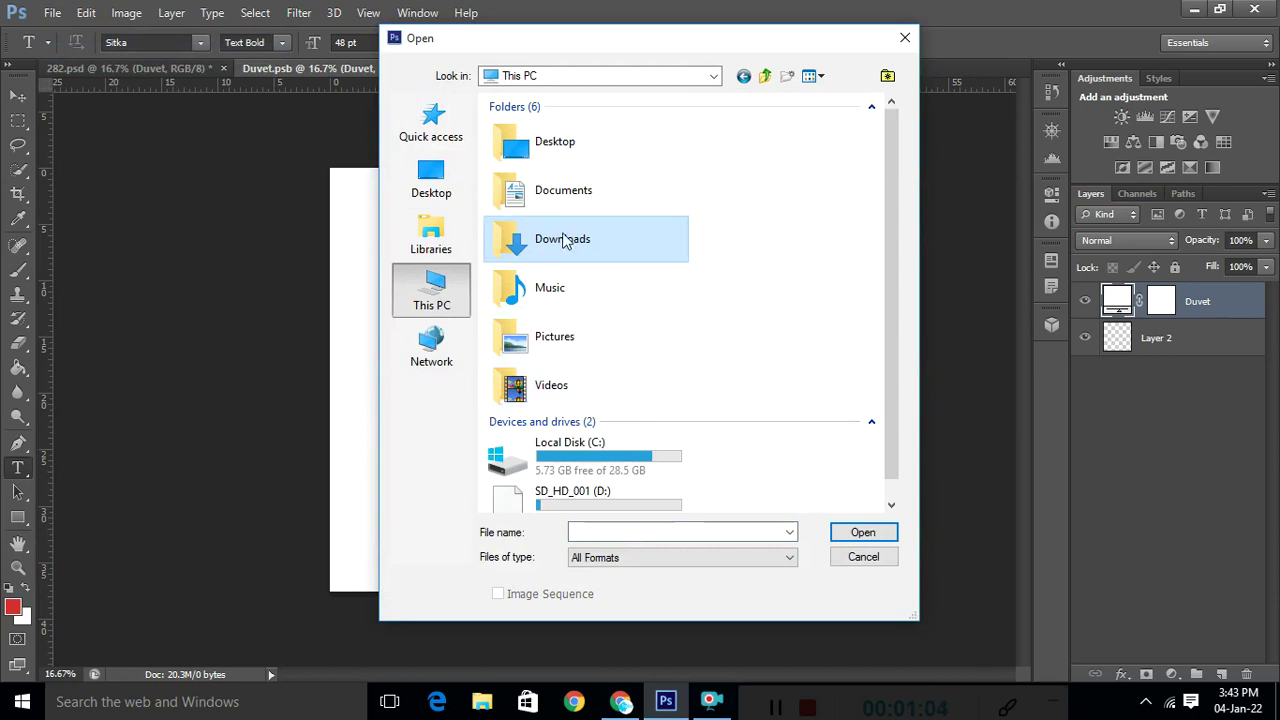
{"action": "double_click", "coordinate": [563, 240]}
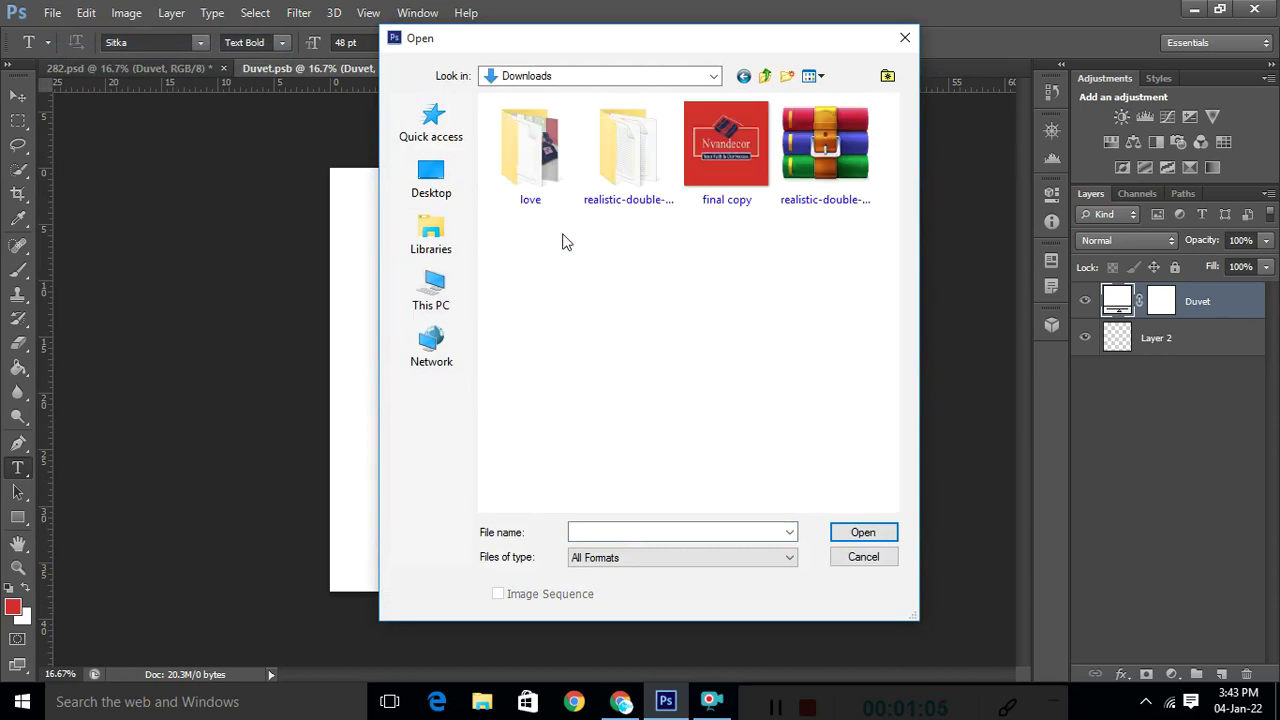
{"action": "double_click", "coordinate": [539, 161]}
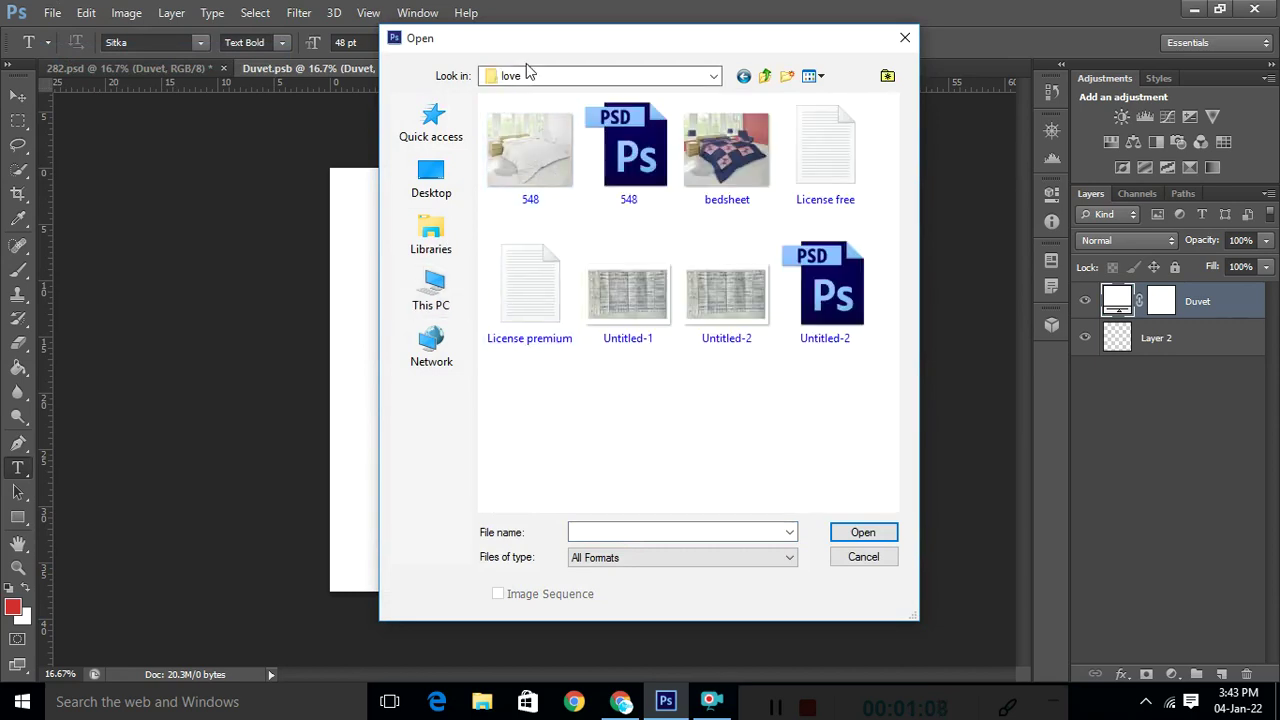
Browse to the rajaai folder inside the download folder on drive SD_HD_001 (D:).
{"action": "left_click", "coordinate": [432, 287]}
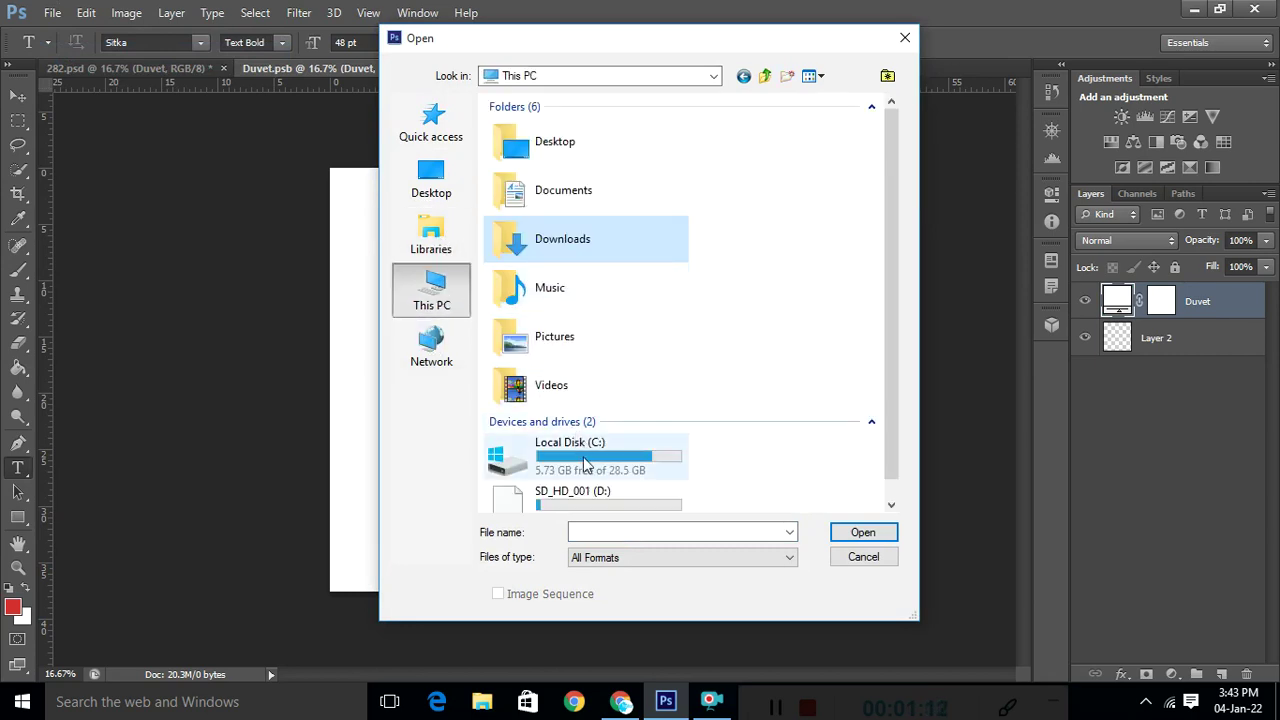
{"action": "double_click", "coordinate": [583, 496]}
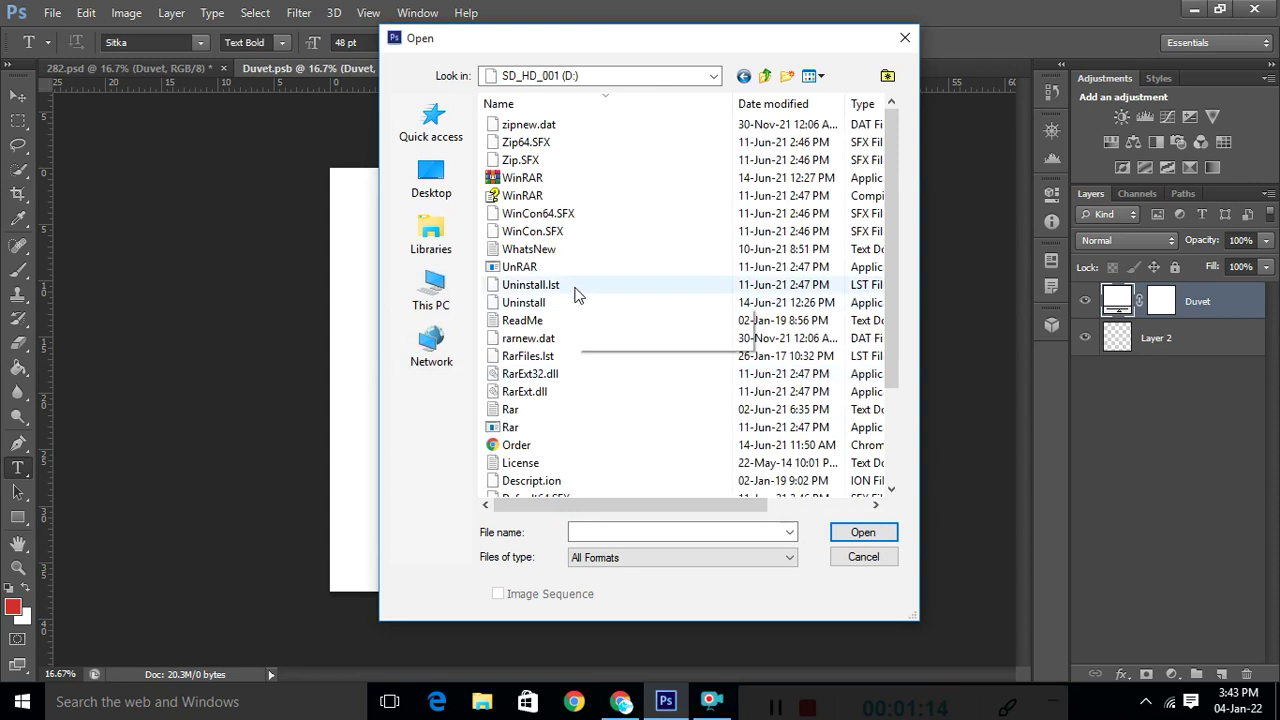
{"action": "scroll", "coordinate": [632, 360], "scroll_direction": "down", "scroll_amount": 3}
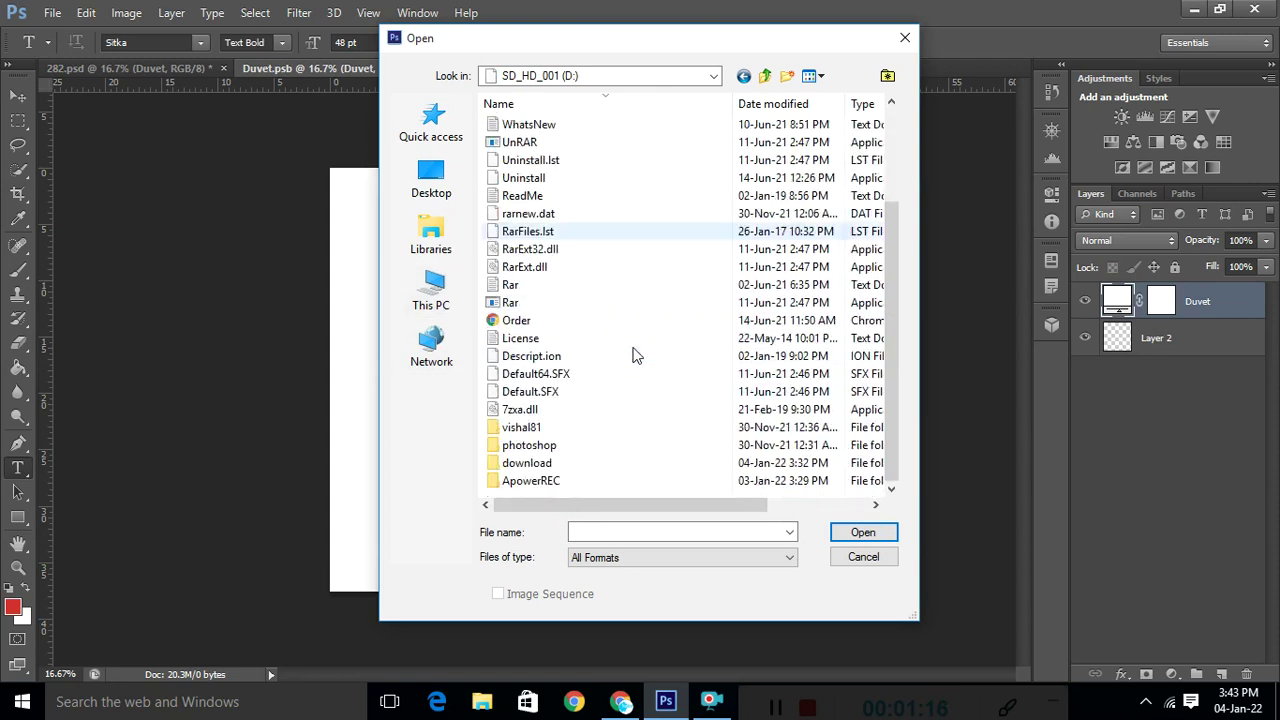
{"action": "double_click", "coordinate": [581, 466]}
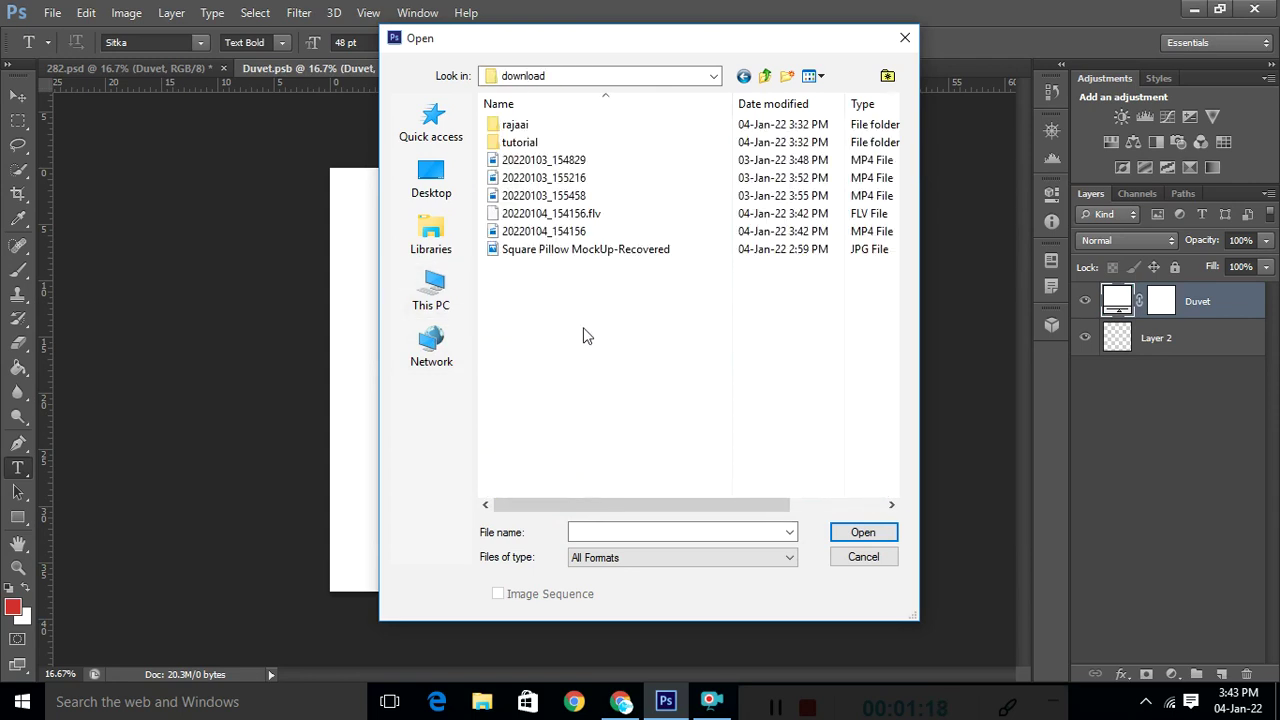
{"action": "double_click", "coordinate": [527, 127]}
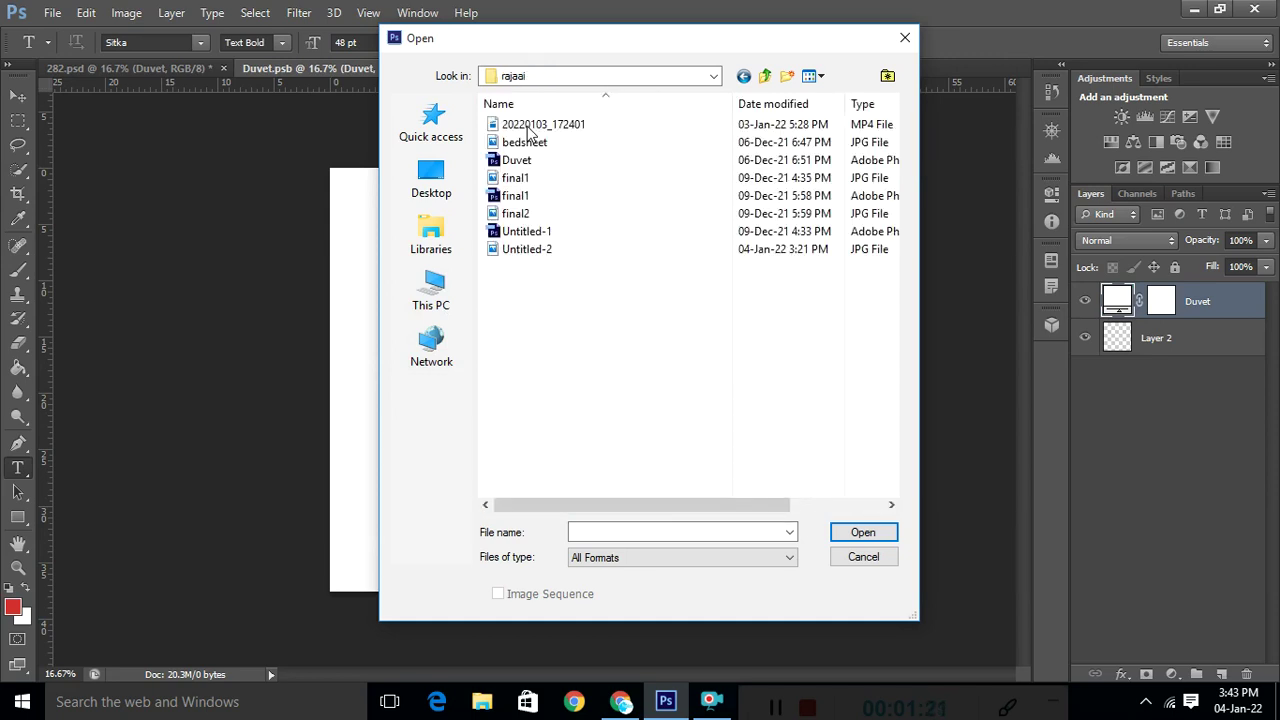
Show the folder's files as thumbnails and open the bedsheet JPG.
{"action": "right_click", "coordinate": [634, 360]}
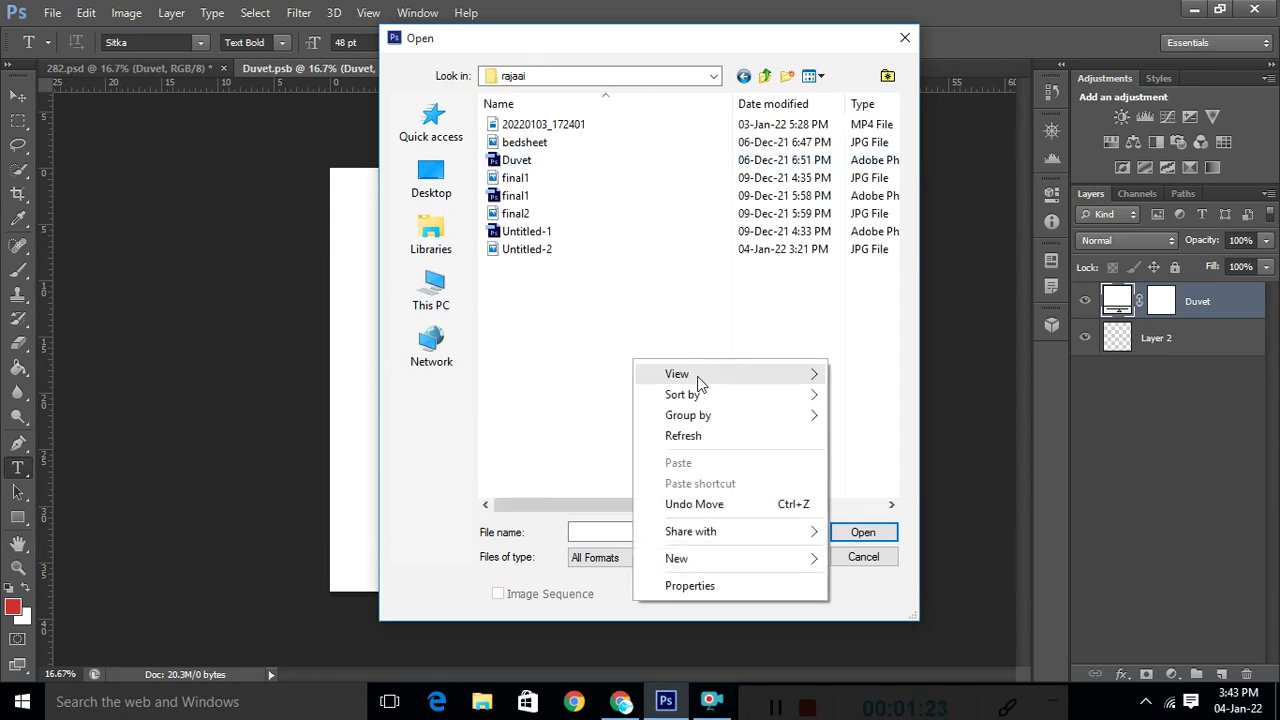
{"action": "mouse_move", "coordinate": [700, 383]}
{"action": "left_click", "coordinate": [940, 389]}
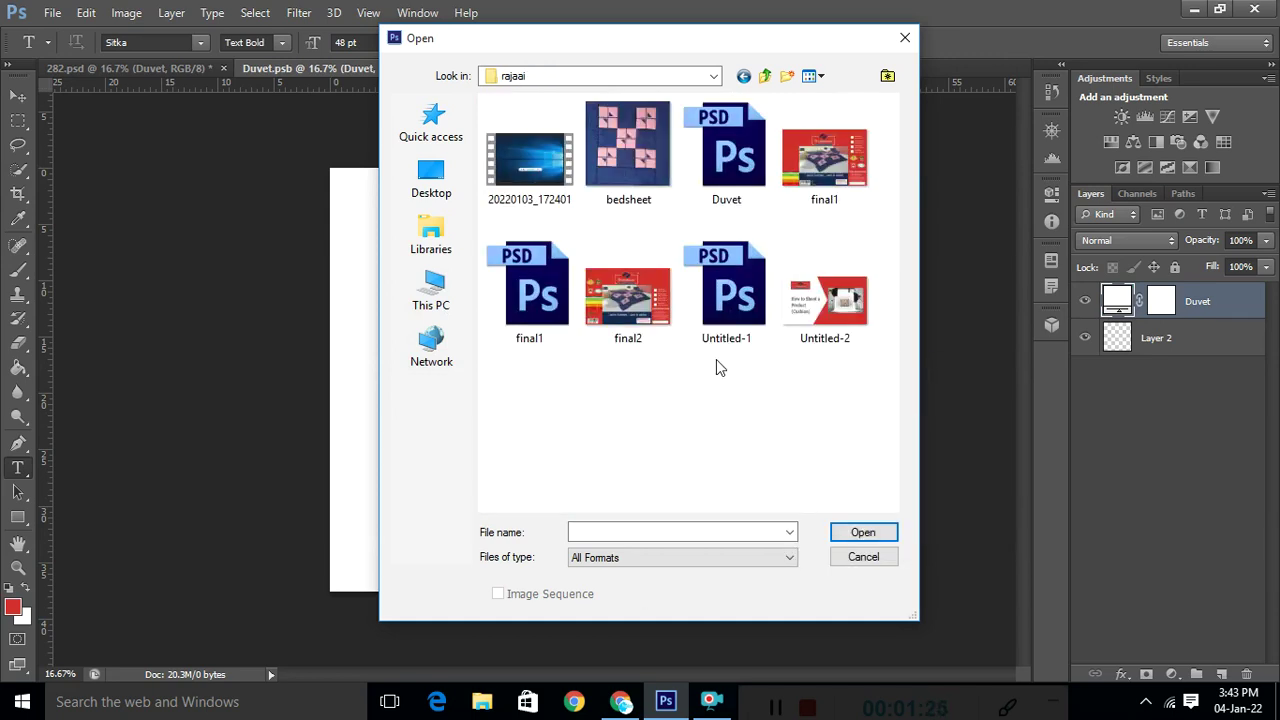
{"action": "double_click", "coordinate": [628, 145]}
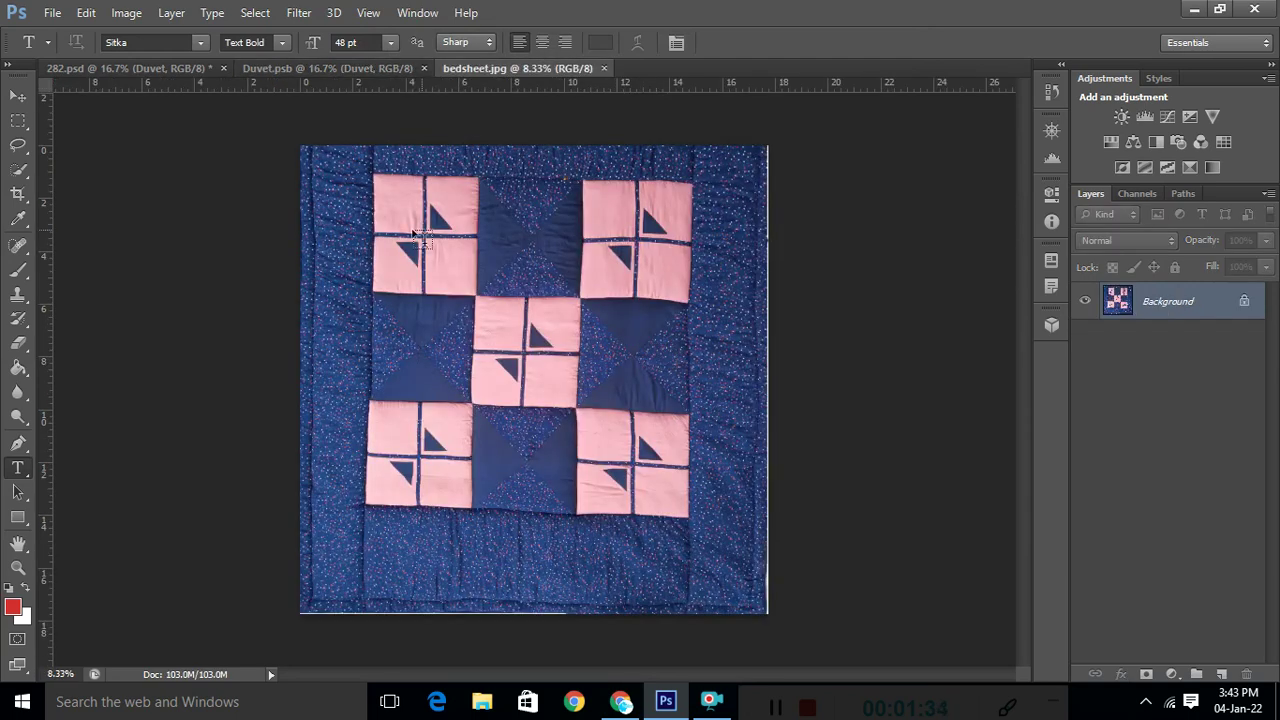
Float bedsheet.jpg in its own window over Duvet.psb and enlarge that window to fit the whole image.
{"action": "left_click", "coordinate": [18, 96]}
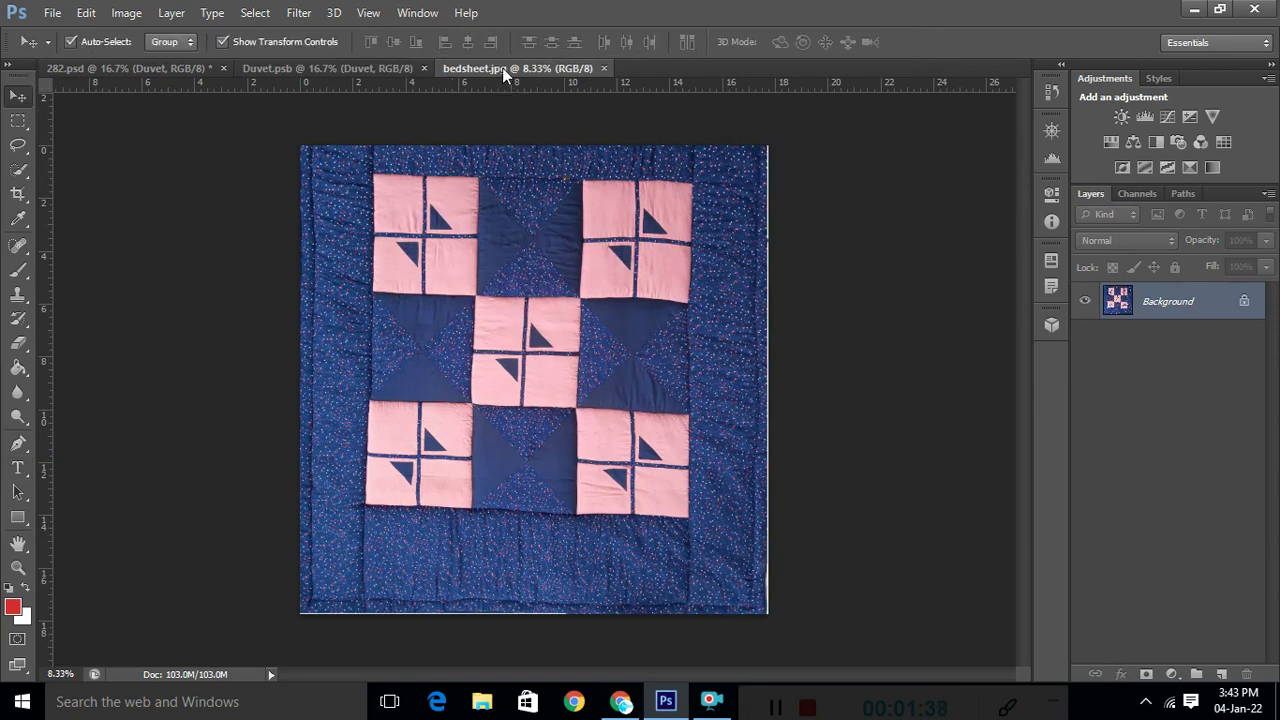
{"action": "left_click_drag", "start_coordinate": [503, 70], "coordinate": [534, 116]}
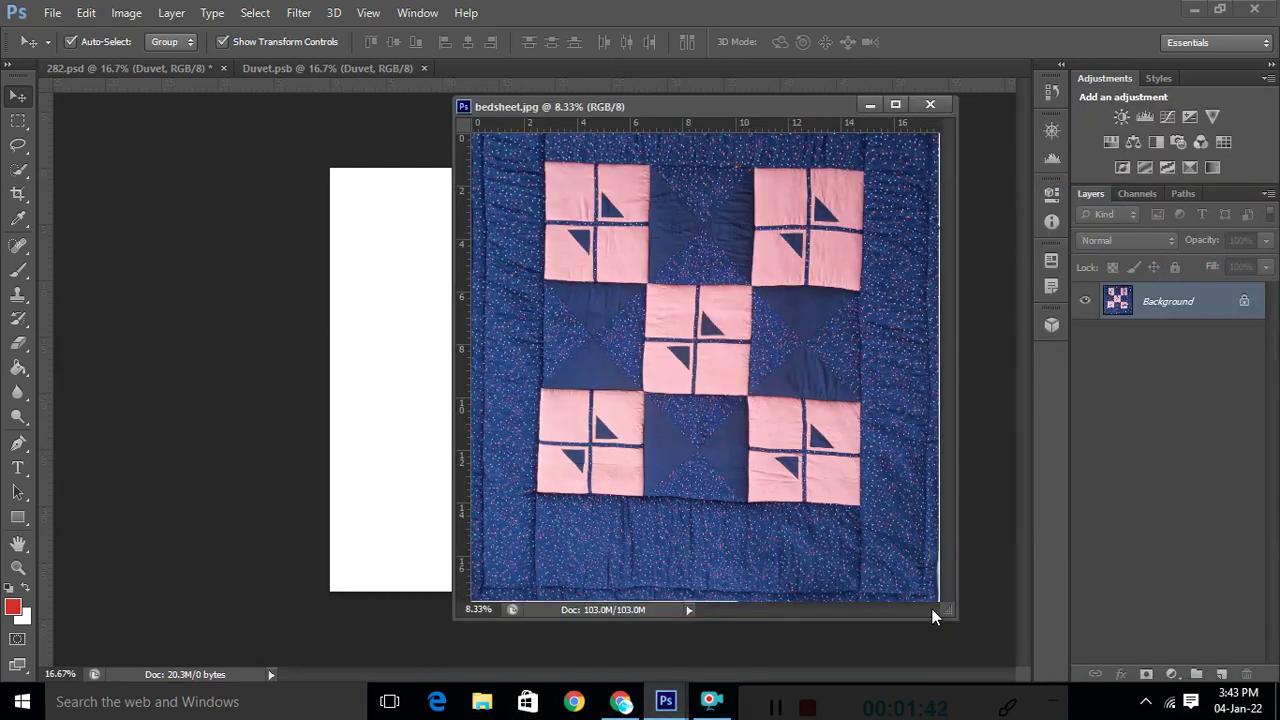
{"action": "left_click_drag", "start_coordinate": [948, 612], "coordinate": [988, 646]}
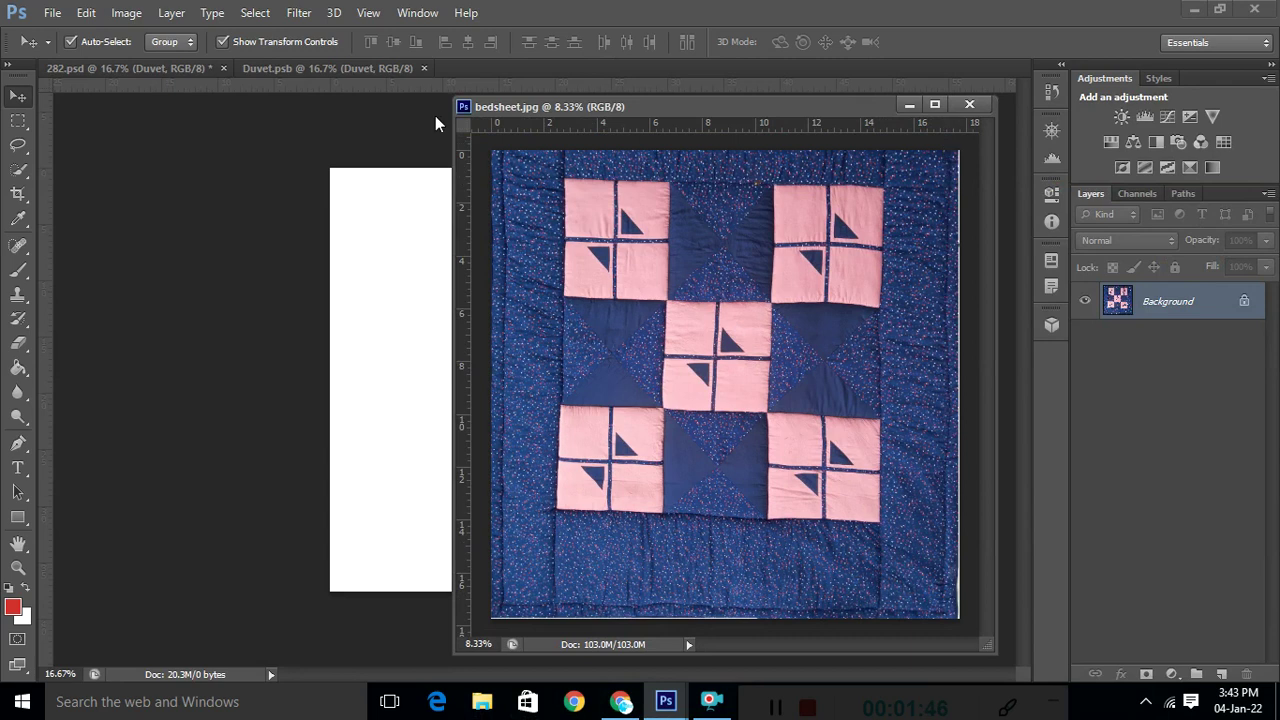
Select the bedsheet image with the Rectangular Marquee, leaving out the thin white strip along its right edge.
{"action": "left_click", "coordinate": [18, 120]}
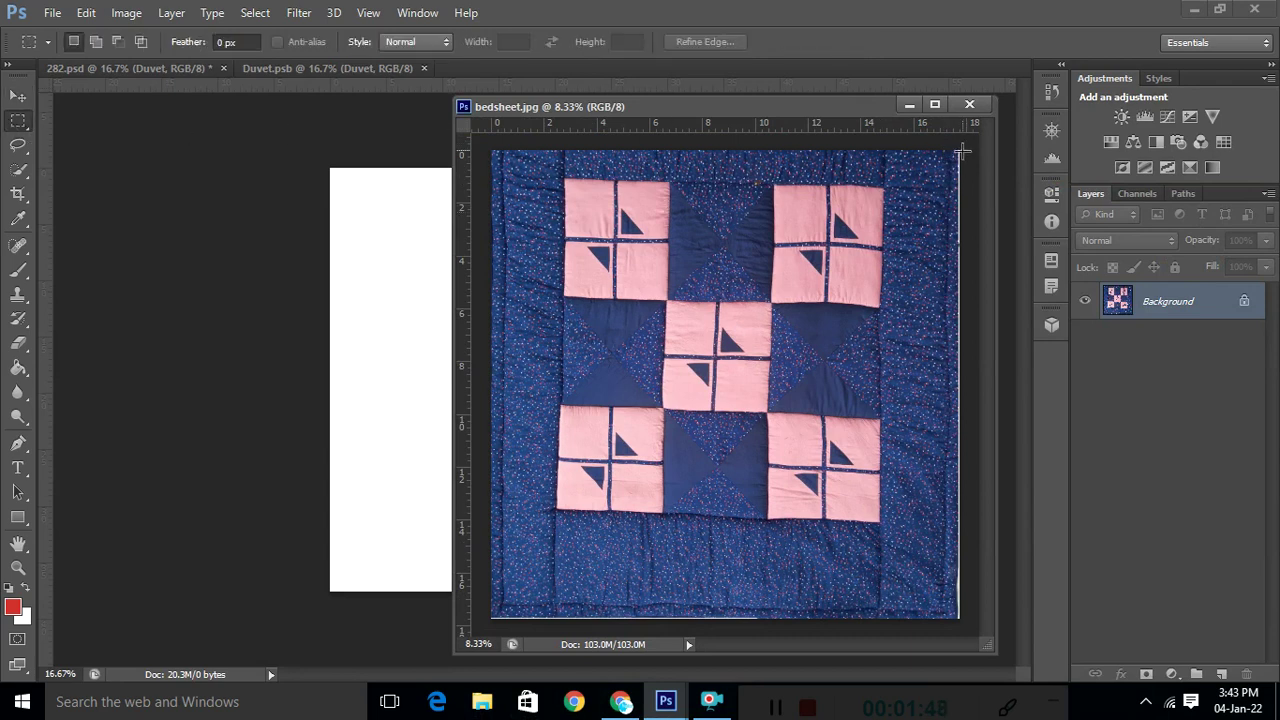
{"action": "left_click_drag", "start_coordinate": [956, 148], "coordinate": [473, 620]}
{"action": "left_click", "coordinate": [607, 570]}
{"action": "key", "text": "ctrl+a"}
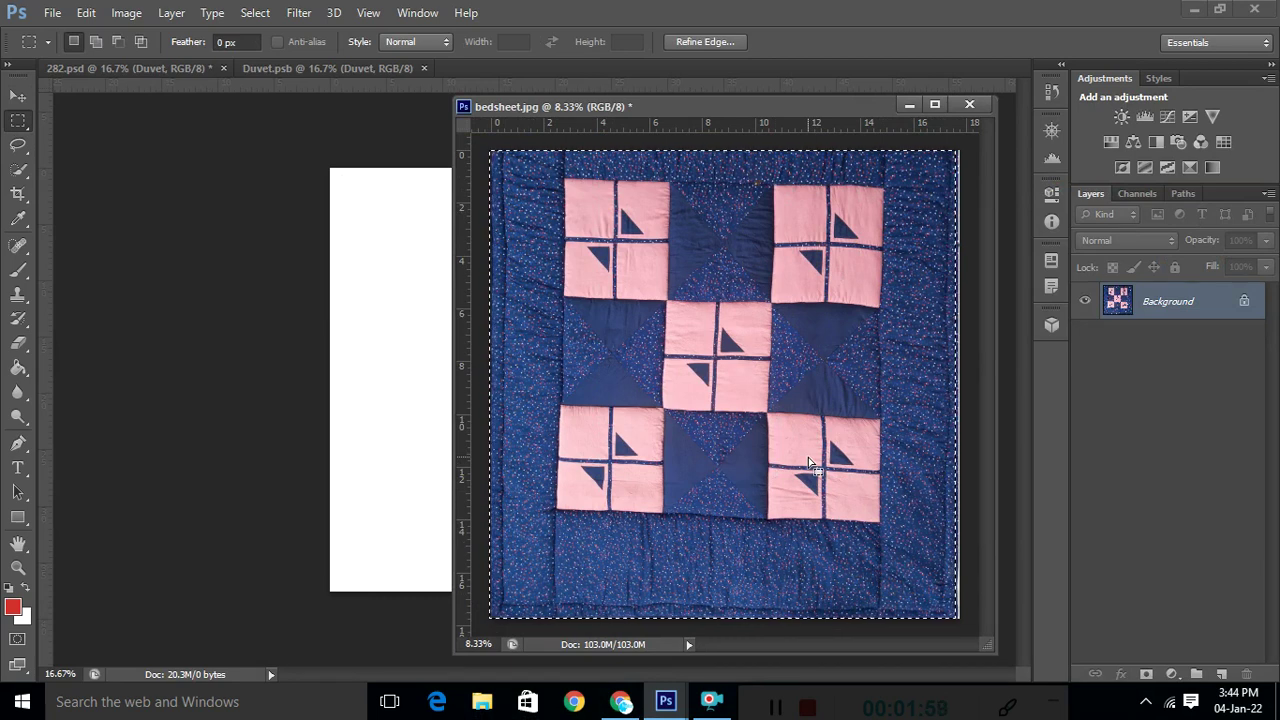
Move the bedsheet.jpg window aside and copy the selected image onto the Duvet.psb canvas as a new layer.
{"action": "left_click", "coordinate": [28, 98]}
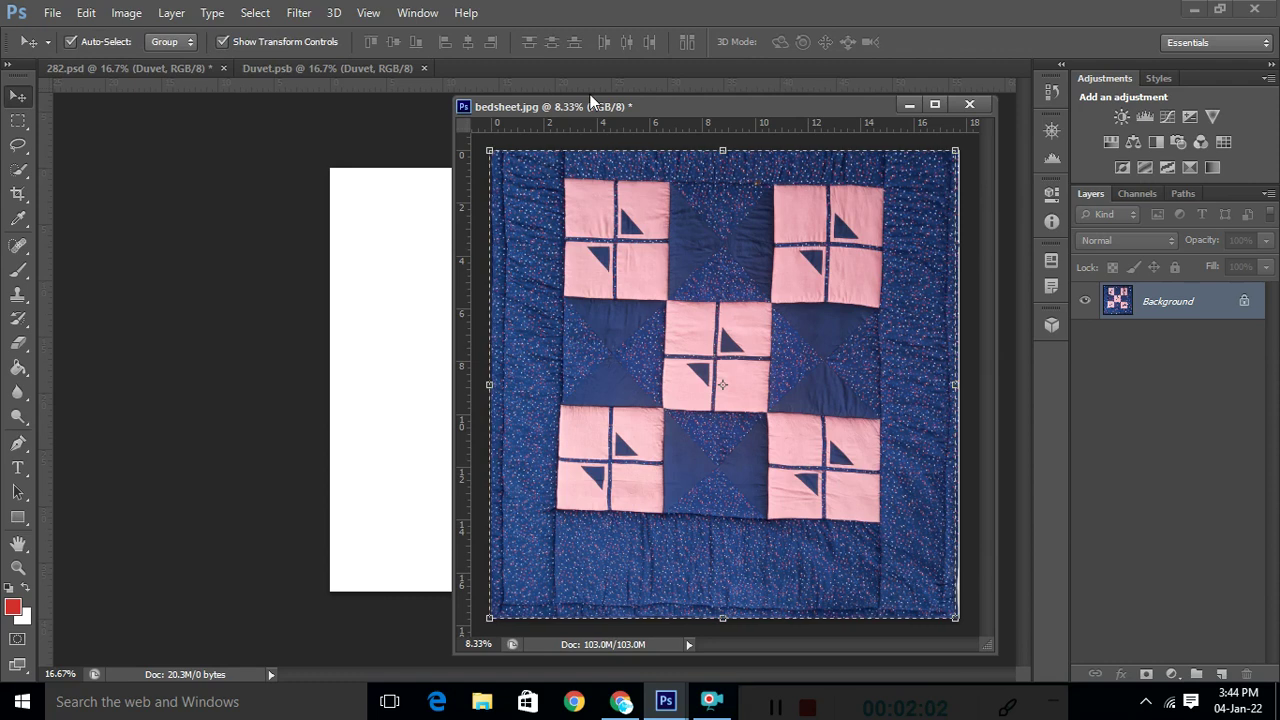
{"action": "left_click_drag", "start_coordinate": [590, 108], "coordinate": [733, 176]}
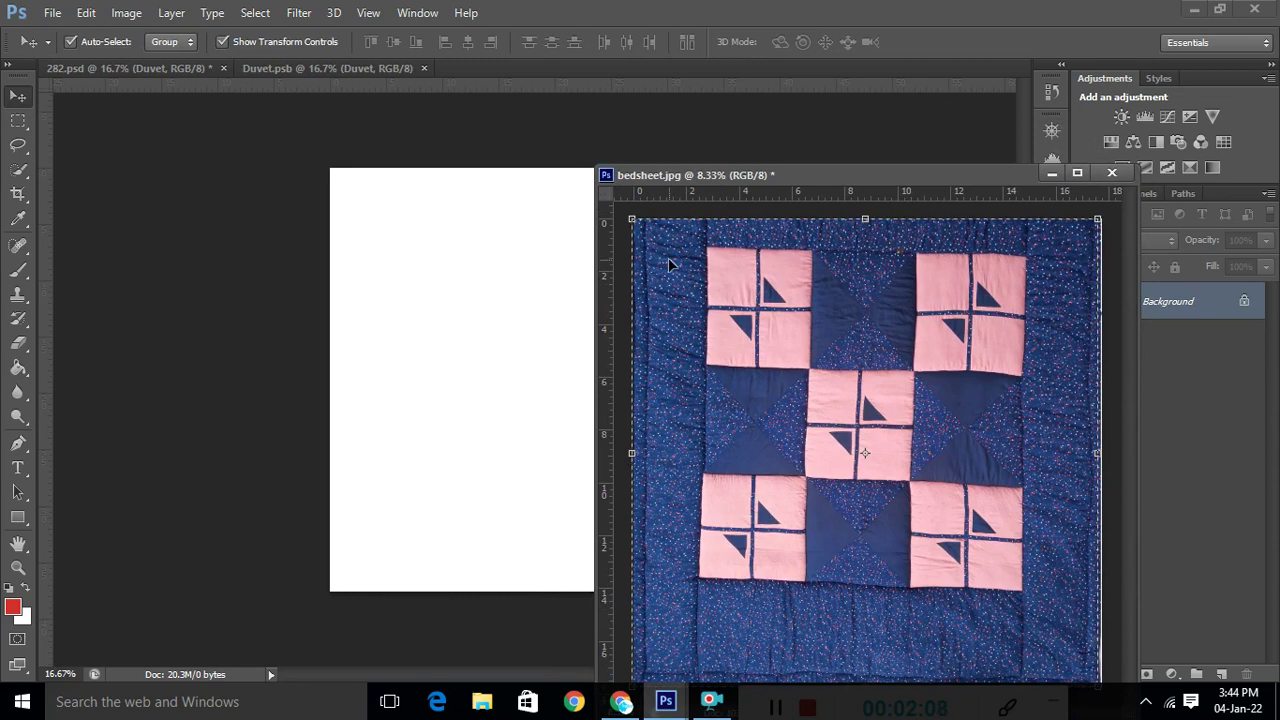
{"action": "left_click_drag", "start_coordinate": [668, 259], "coordinate": [428, 252]}
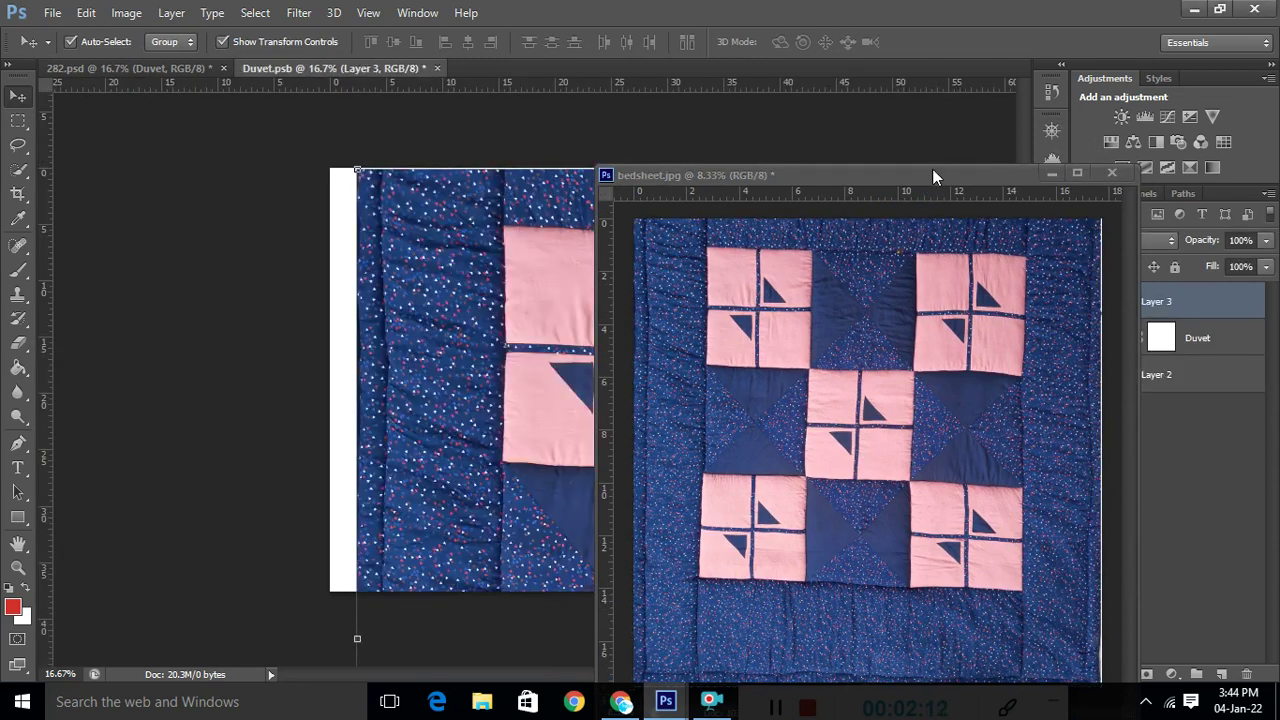
Close the bedsheet.jpg document and return to Duvet.psb.
{"action": "left_click", "coordinate": [932, 175]}
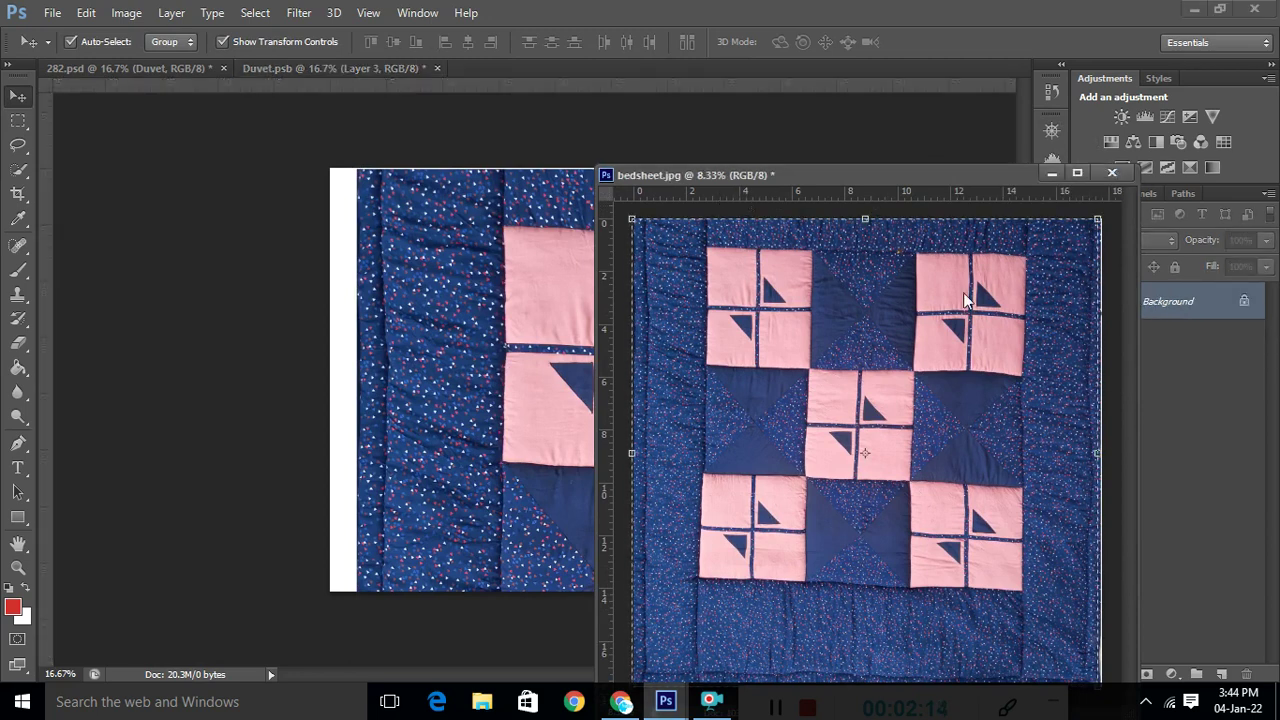
{"action": "left_click", "coordinate": [1113, 173]}
{"action": "left_click", "coordinate": [648, 266]}
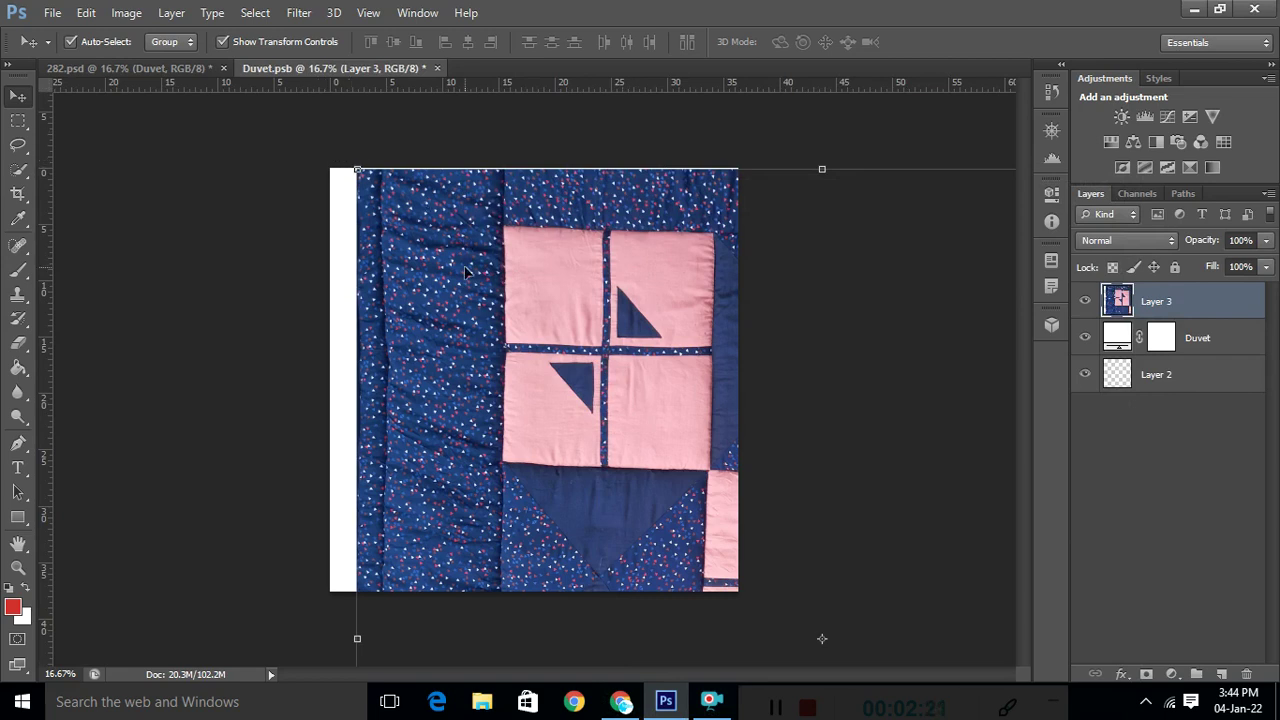
Scale the oversized bedsheet layer down to 41.08% width and 45% height so it fits the Duvet.psb canvas's right and lower edges.
{"action": "key", "text": "ctrl+minus"}
{"action": "key", "text": "ctrl+minus"}
{"action": "key", "text": "ctrl+minus"}
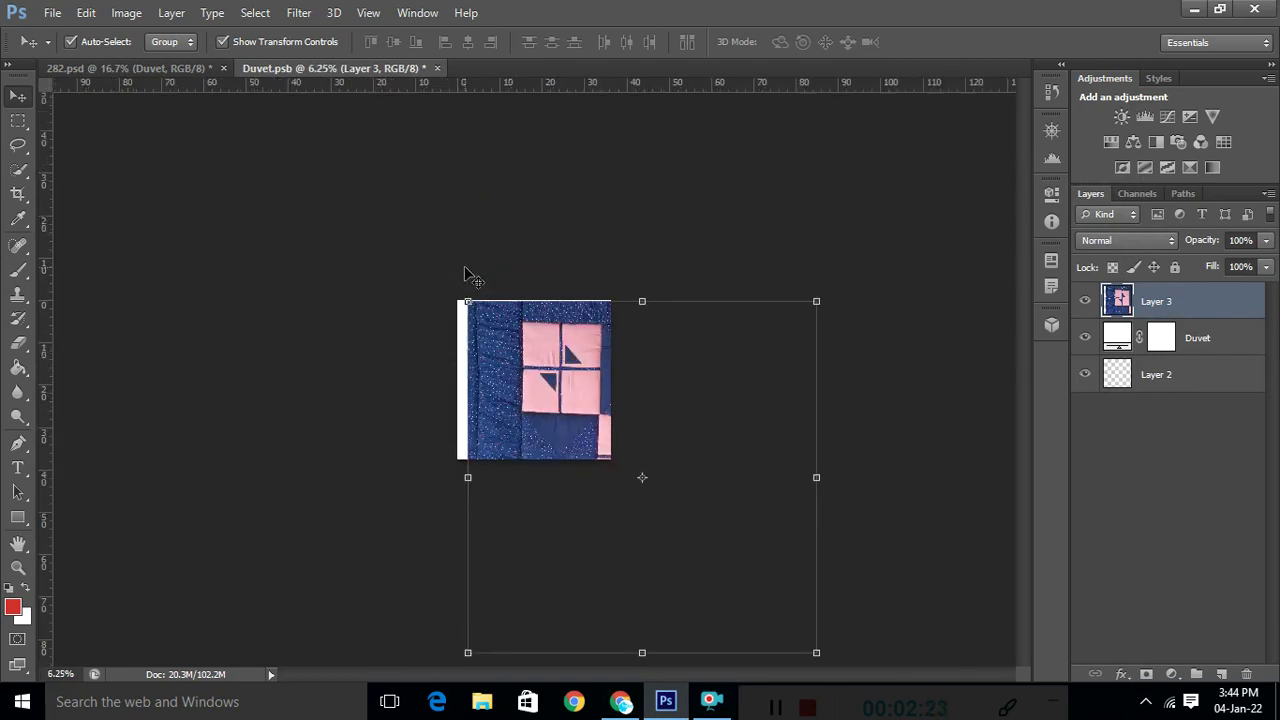
{"action": "left_click", "coordinate": [816, 652]}
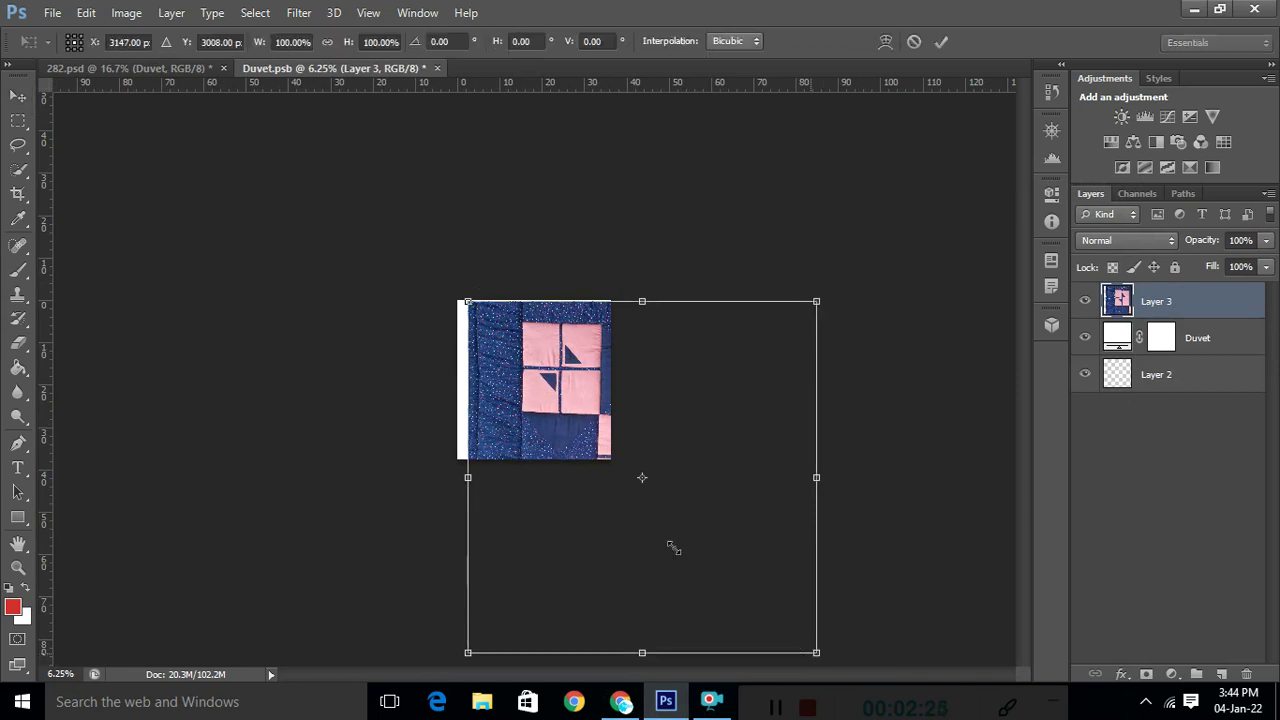
{"action": "left_click_drag", "start_coordinate": [674, 548], "coordinate": [602, 454]}
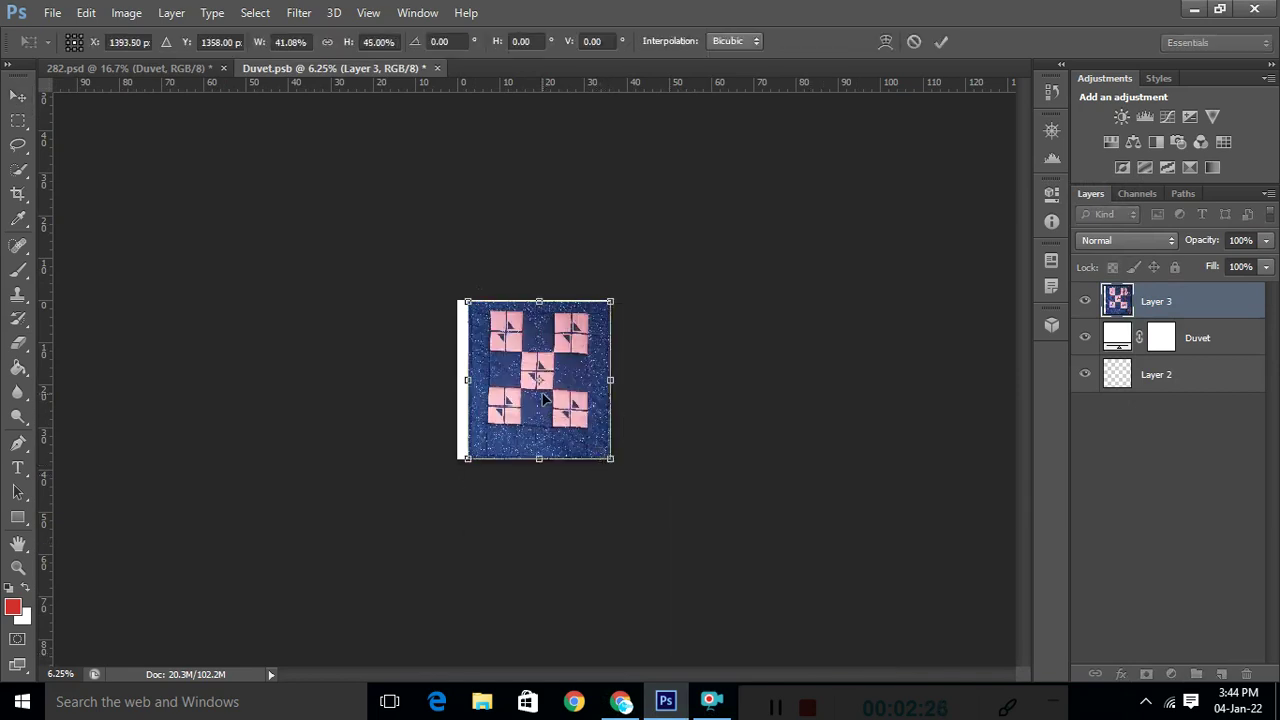
Stretch the bedsheet layer to 43.95% width and 45.13% height to cover the white strip, and apply the transformation.
{"action": "key", "text": "ctrl+plus"}
{"action": "key", "text": "ctrl+plus"}
{"action": "key", "text": "ctrl+plus"}
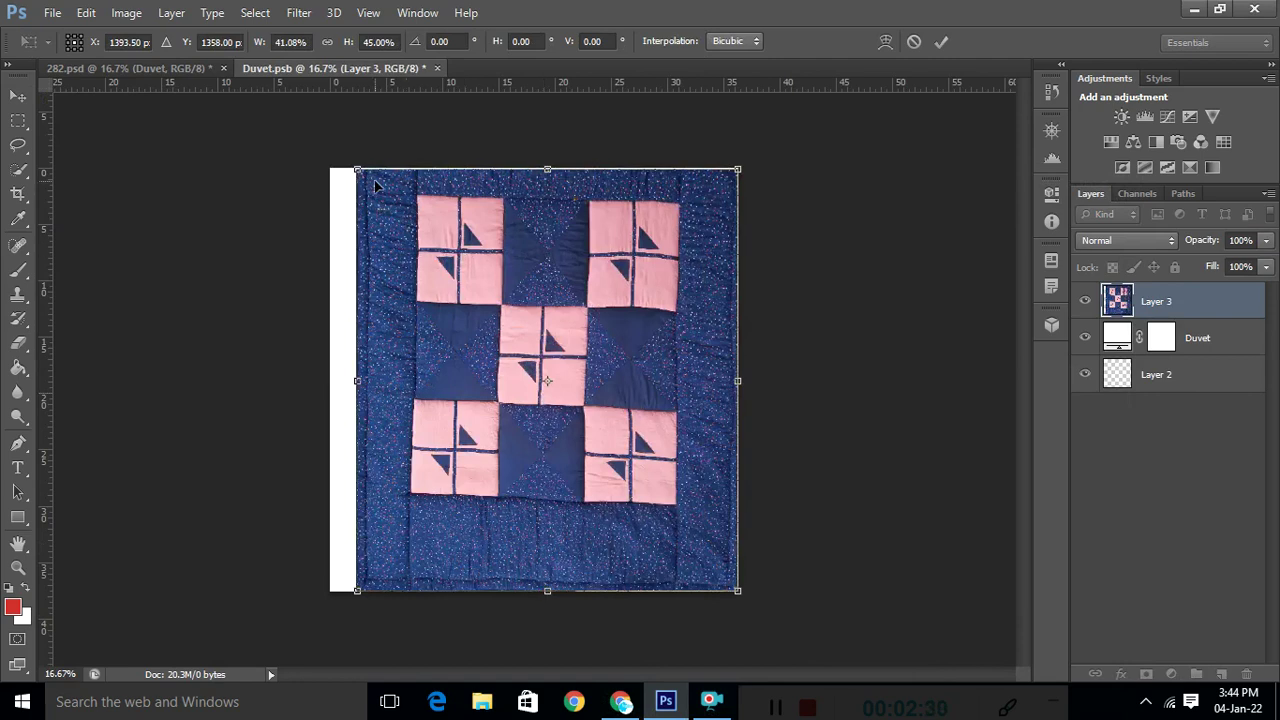
{"action": "left_click_drag", "start_coordinate": [348, 172], "coordinate": [325, 172]}
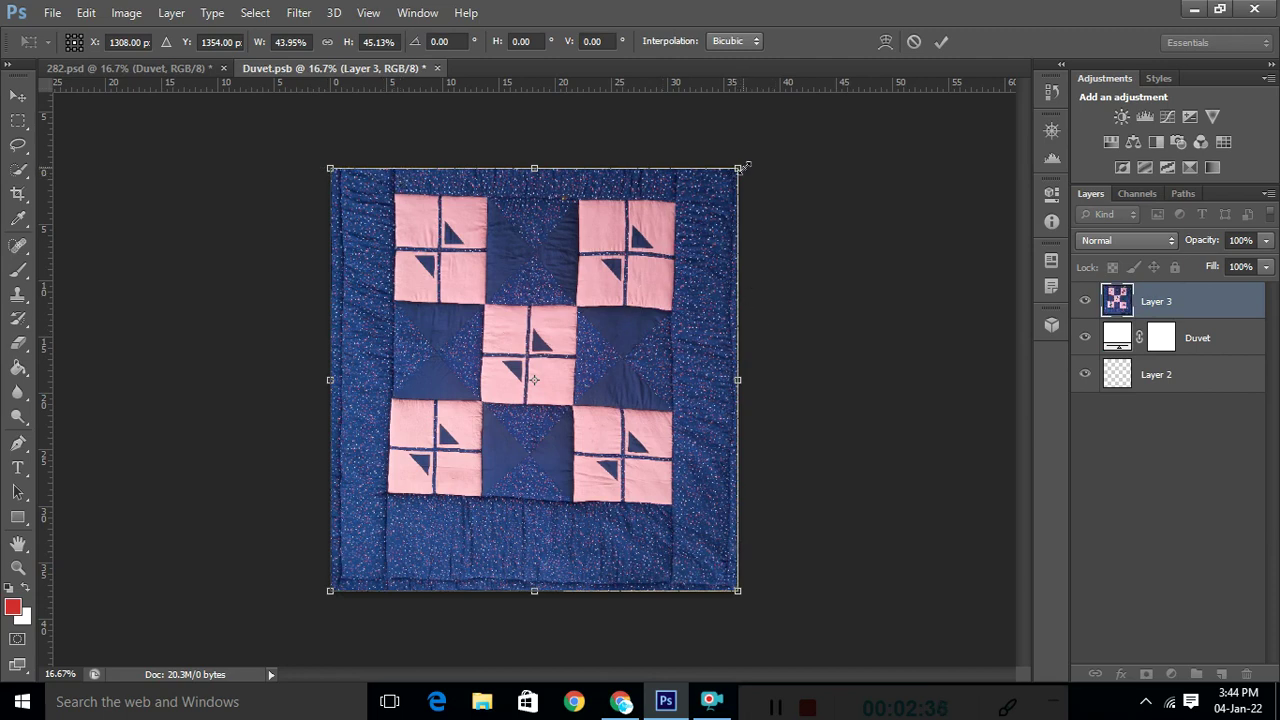
{"action": "left_click_drag", "start_coordinate": [743, 166], "coordinate": [737, 168]}
{"action": "left_click_drag", "start_coordinate": [683, 595], "coordinate": [684, 595]}
{"action": "key", "text": "Return"}
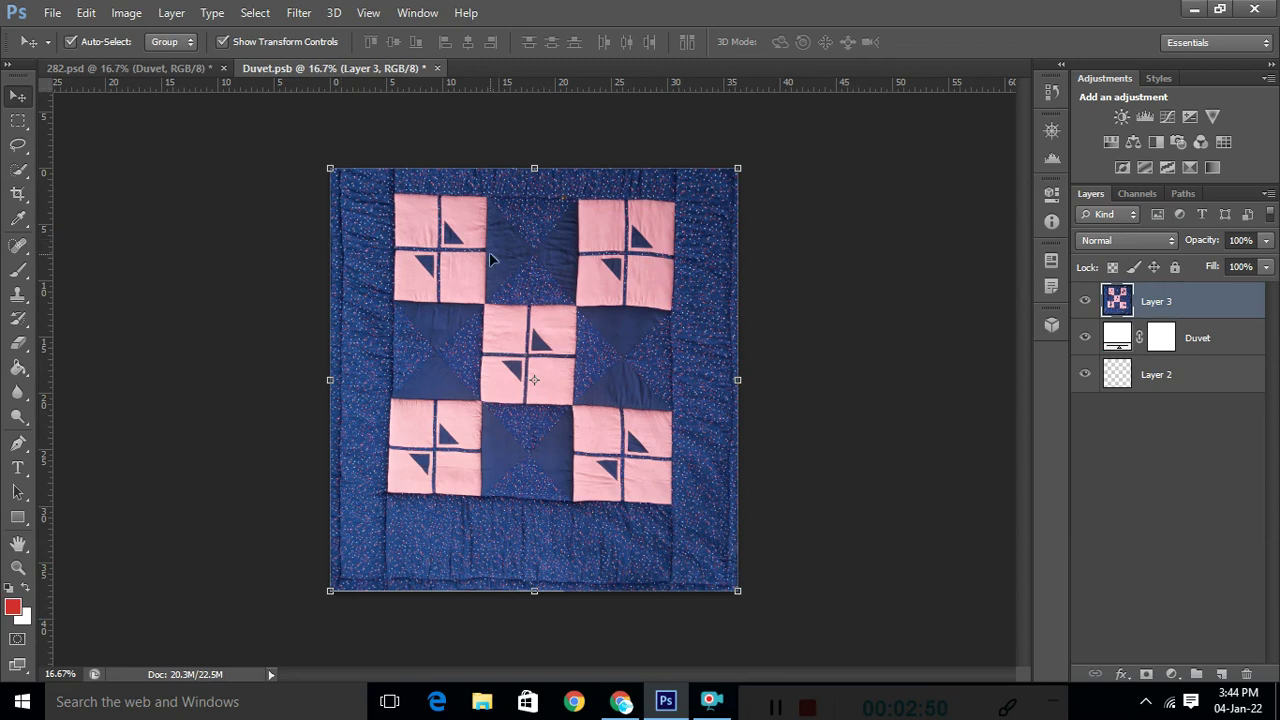
Save Duvet.psb and return to 282.psd to check the patterned duvet up close at its front corner.
{"action": "key", "text": "ctrl+s"}
{"action": "left_click", "coordinate": [136, 64]}
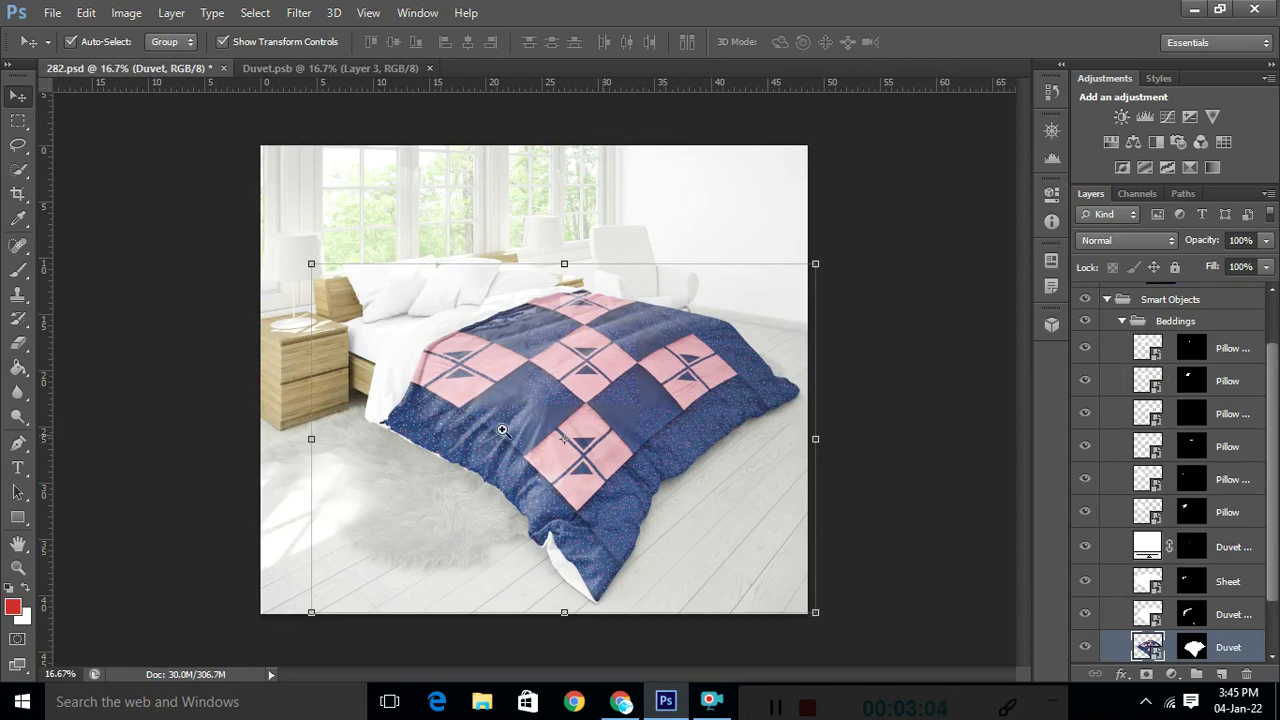
{"action": "left_click_drag", "start_coordinate": [503, 429], "coordinate": [563, 476]}
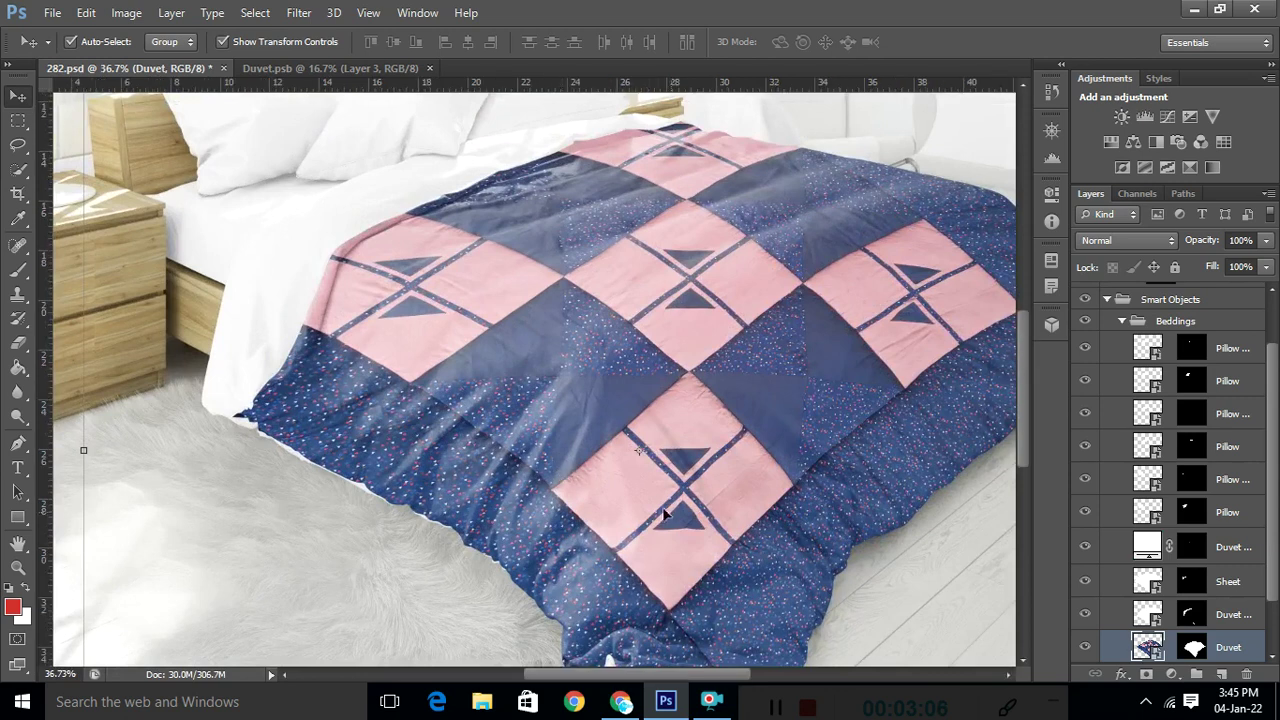
{"action": "left_click_drag", "start_coordinate": [671, 514], "coordinate": [589, 429]}
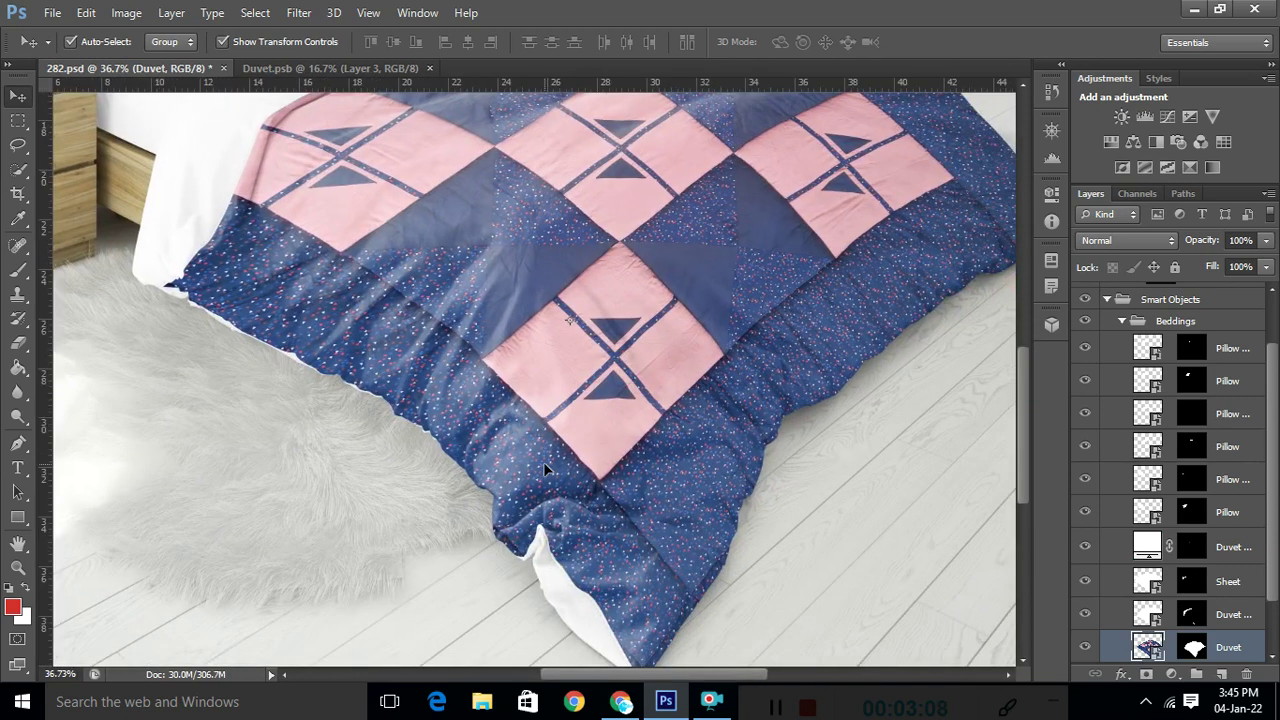
{"action": "left_click_drag", "start_coordinate": [537, 464], "coordinate": [569, 466]}
{"action": "left_click_drag", "start_coordinate": [651, 537], "coordinate": [621, 462]}
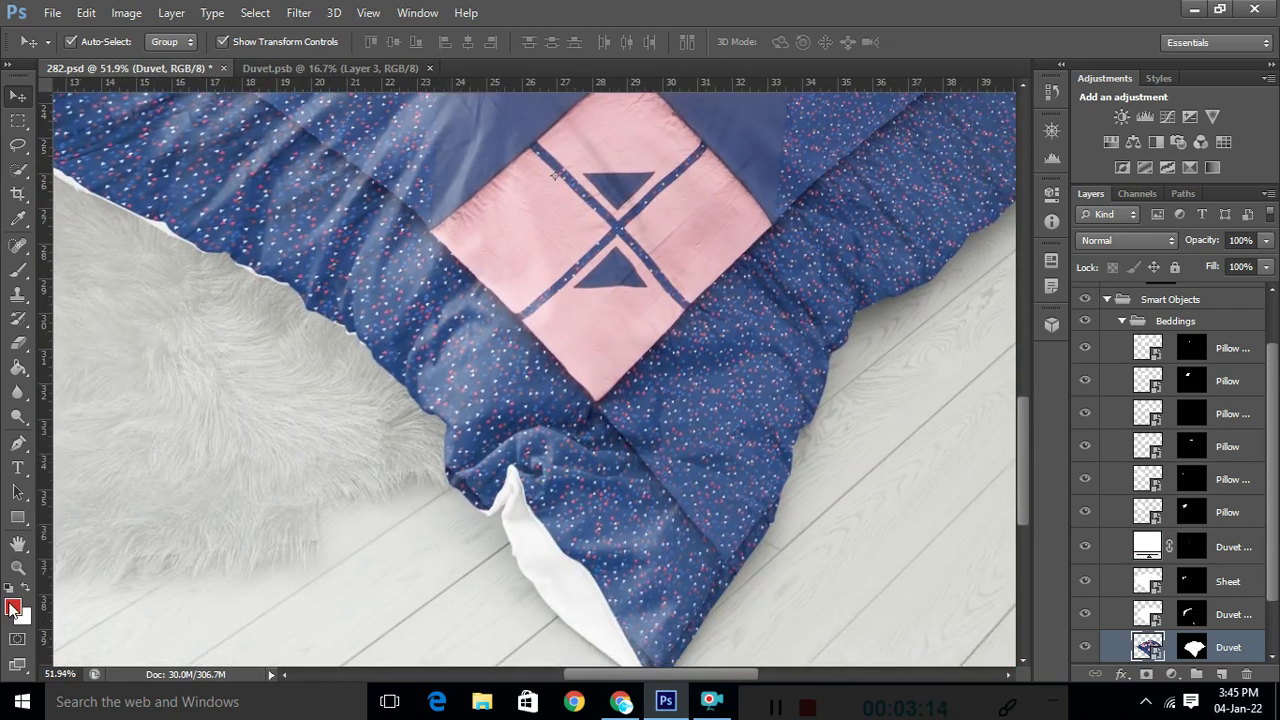
Sample a blue from the duvet and adjust it to #293b8e as the foreground colour.
{"action": "left_click", "coordinate": [13, 607]}
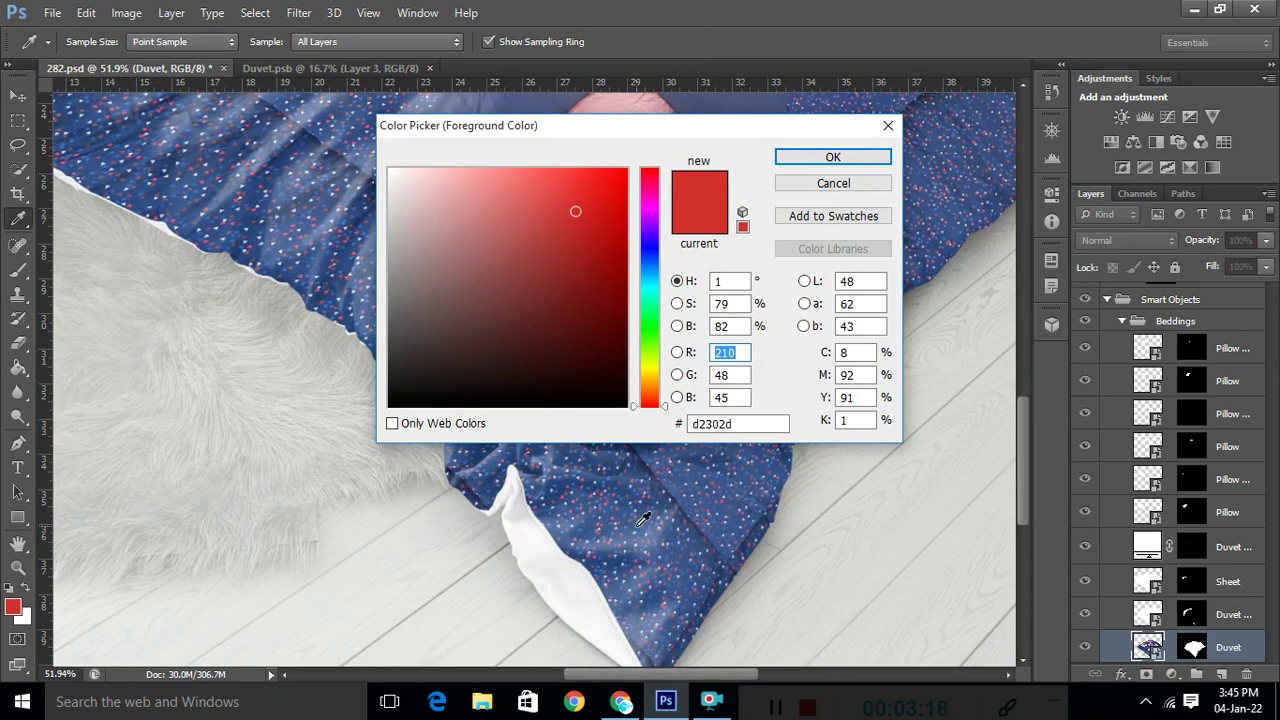
{"action": "left_click", "coordinate": [641, 522]}
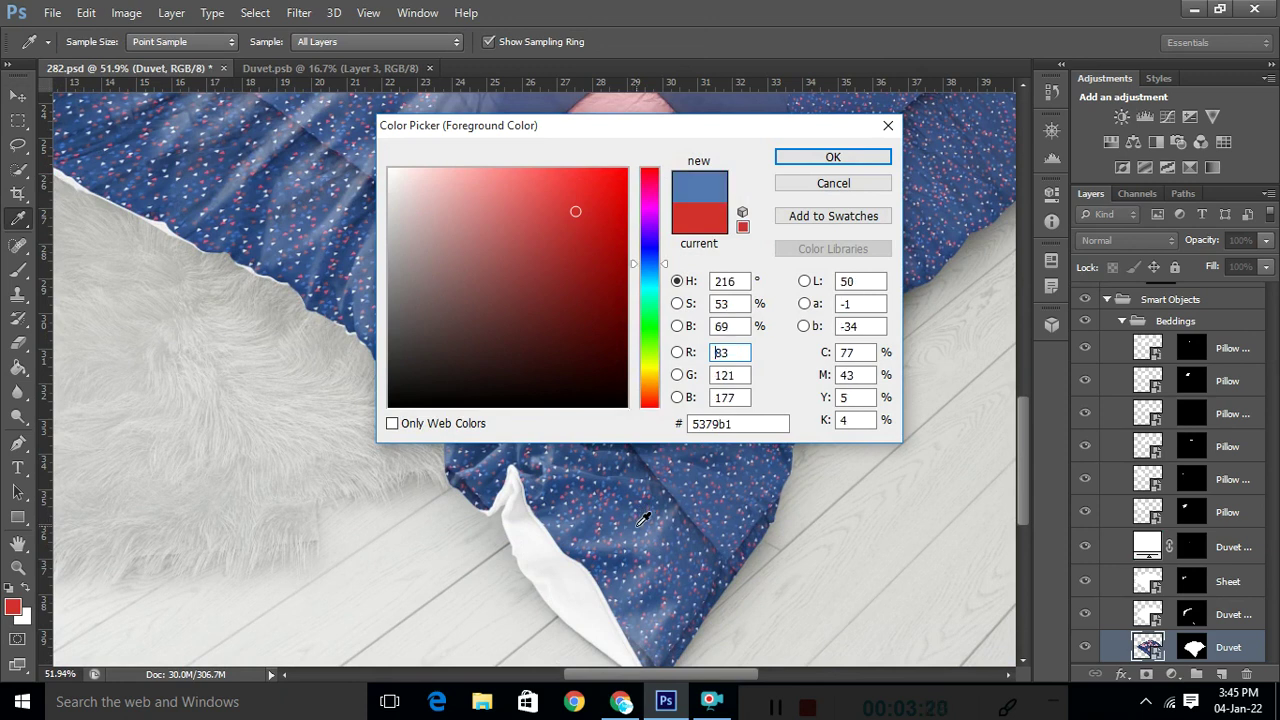
{"action": "left_click", "coordinate": [730, 97]}
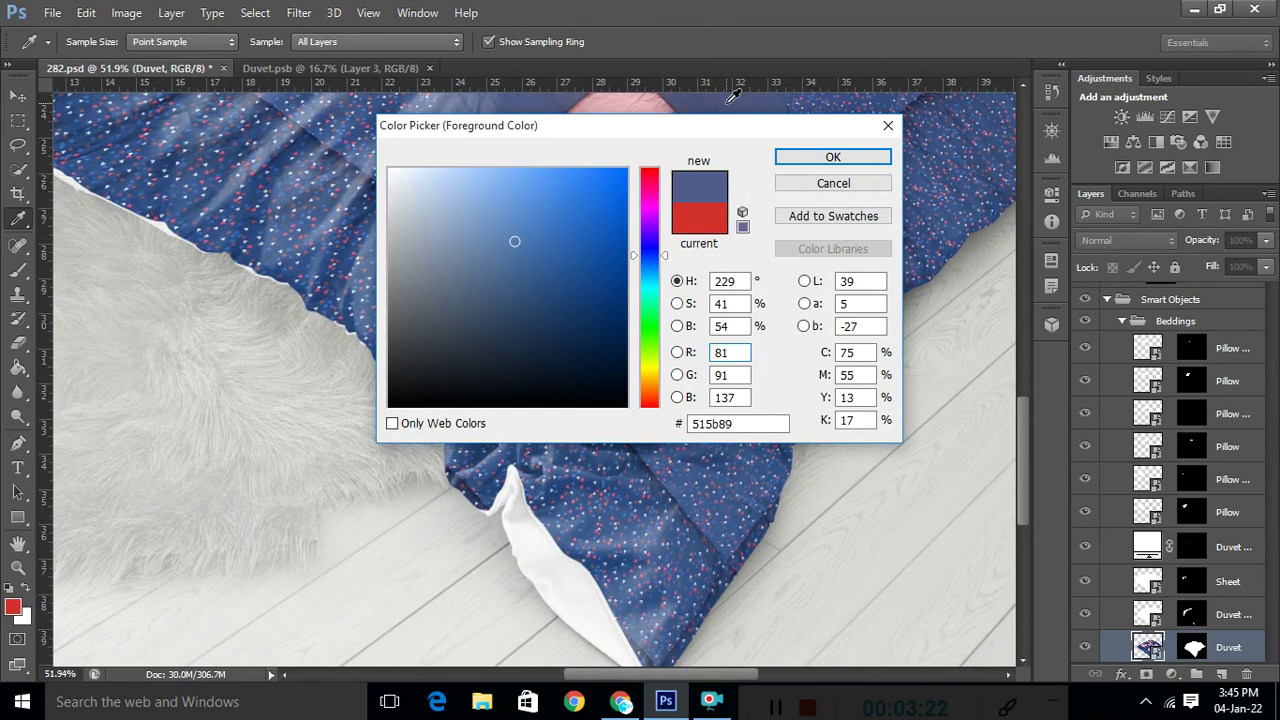
{"action": "mouse_move", "coordinate": [486, 279]}
{"action": "left_mouse_down"}
{"action": "mouse_move", "coordinate": [482, 240]}
{"action": "mouse_move", "coordinate": [525, 199]}
{"action": "mouse_move", "coordinate": [557, 274]}
{"action": "left_mouse_up"}
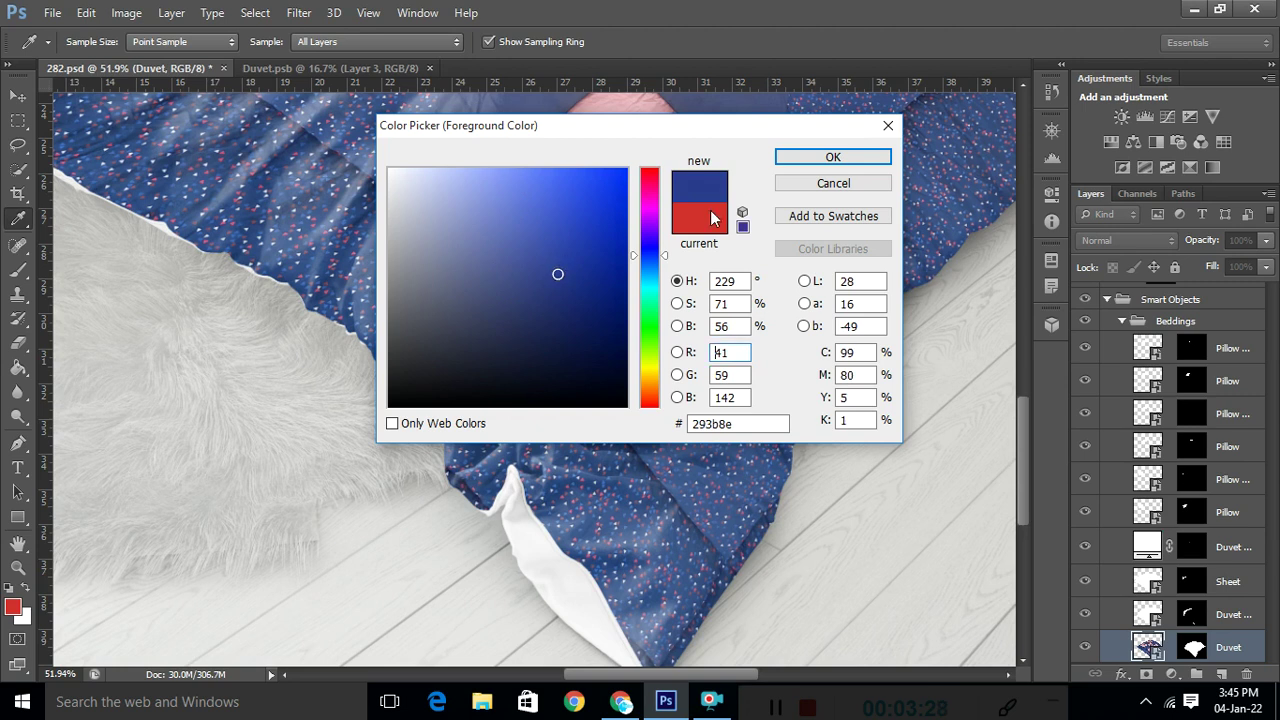
{"action": "left_click", "coordinate": [830, 157]}
{"action": "key", "text": "v"}
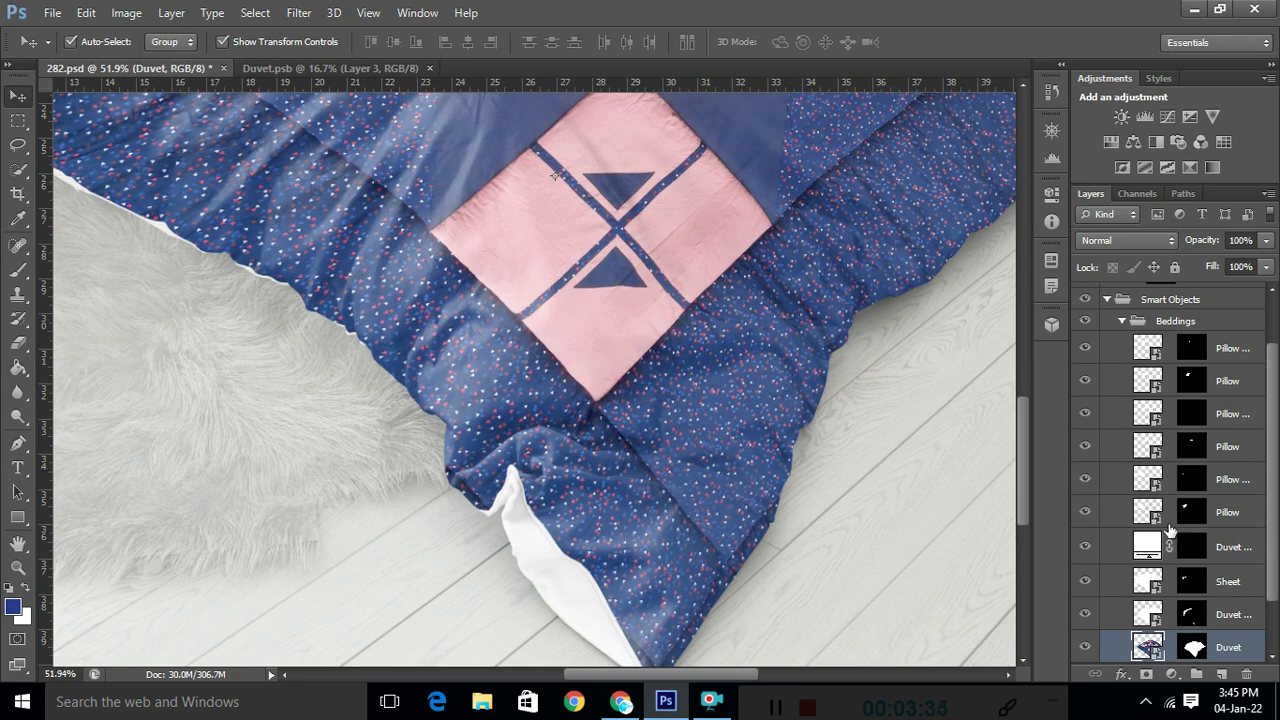
Open the contents of the Duvet Back smart object for editing.
{"action": "scroll", "coordinate": [1176, 600], "scroll_direction": "down", "scroll_amount": 2}
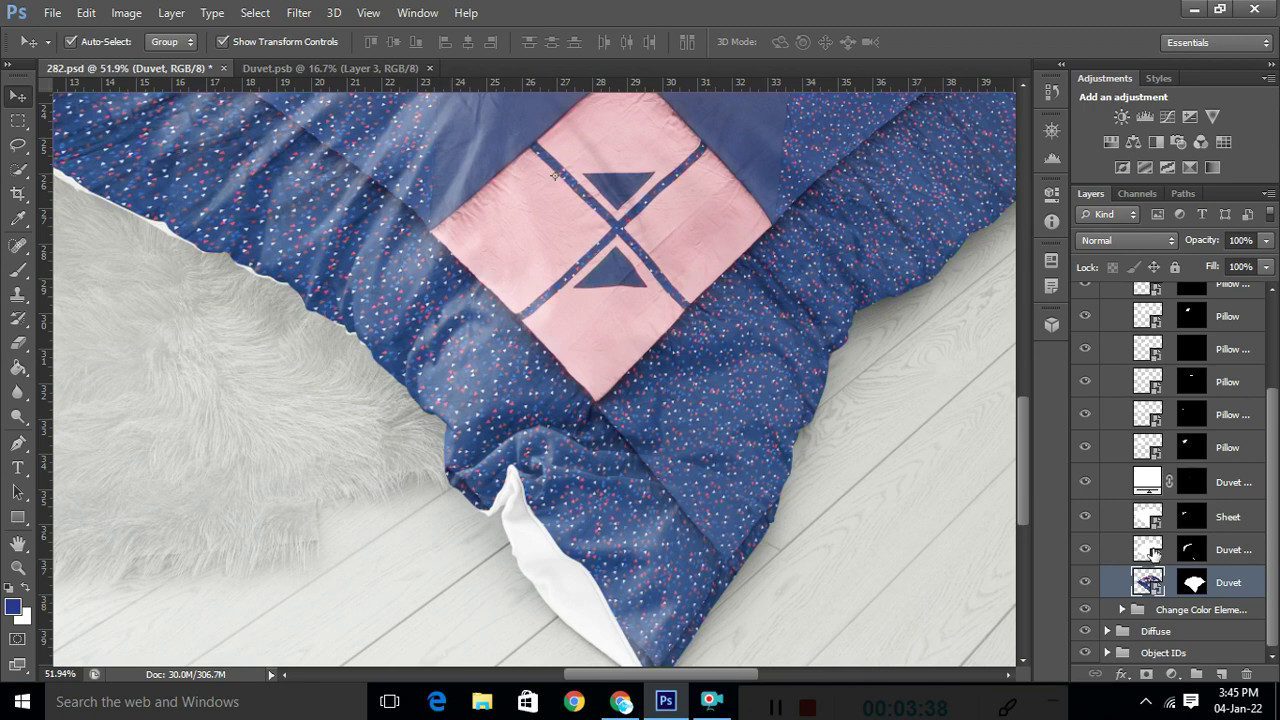
{"action": "double_click", "coordinate": [1150, 550]}
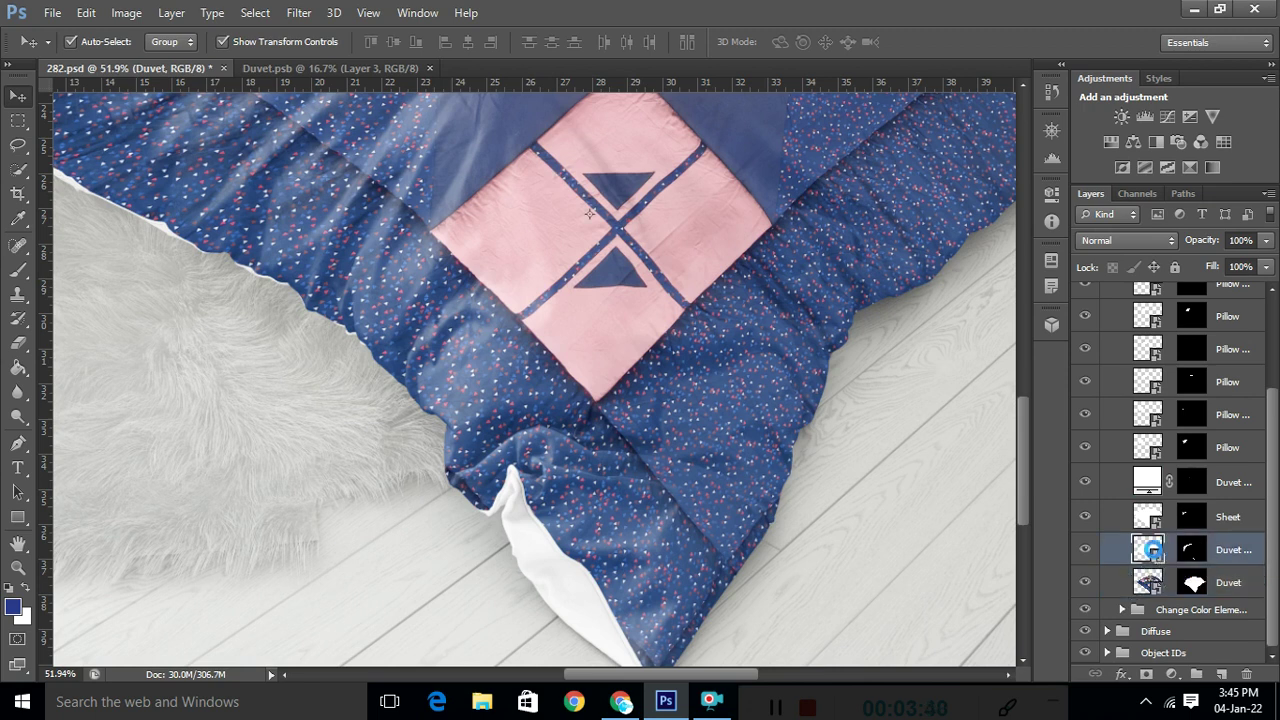
{"action": "left_click", "coordinate": [697, 300]}
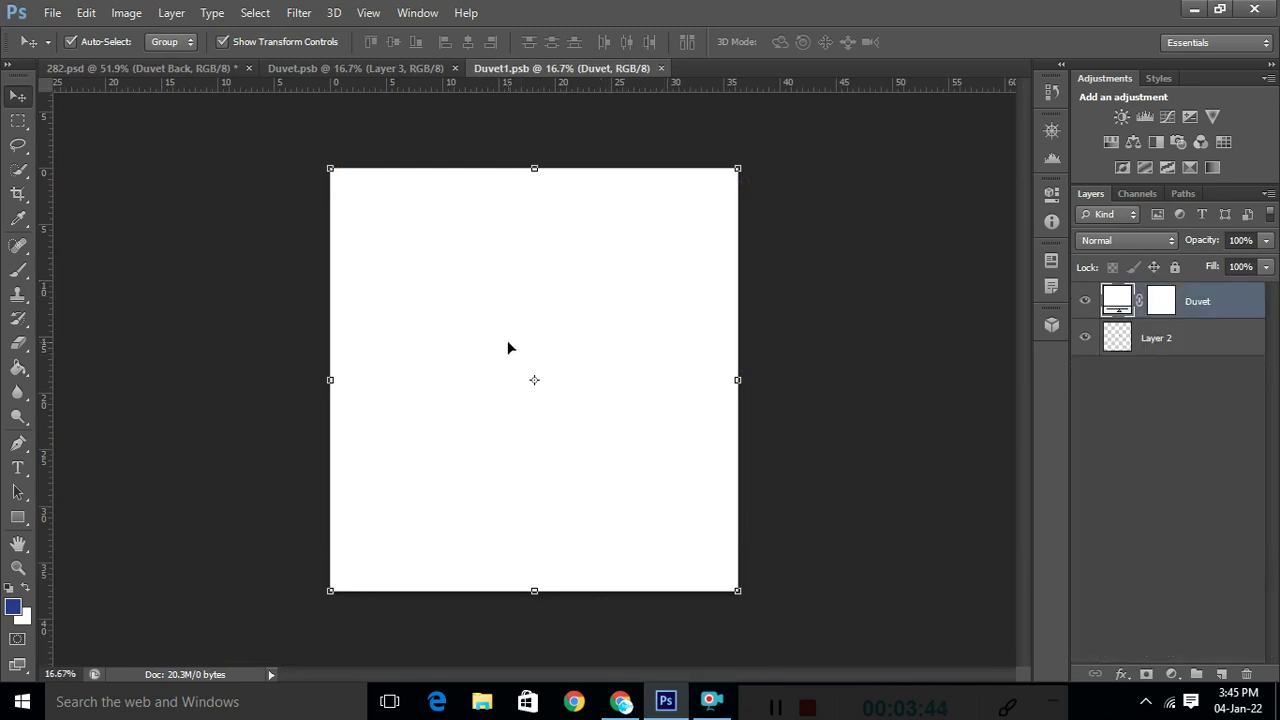
Rasterize the Duvet layer in Duvet1.psb, fill it with the foreground blue using the Paint Bucket, and save the file.
{"action": "left_click", "coordinate": [18, 367]}
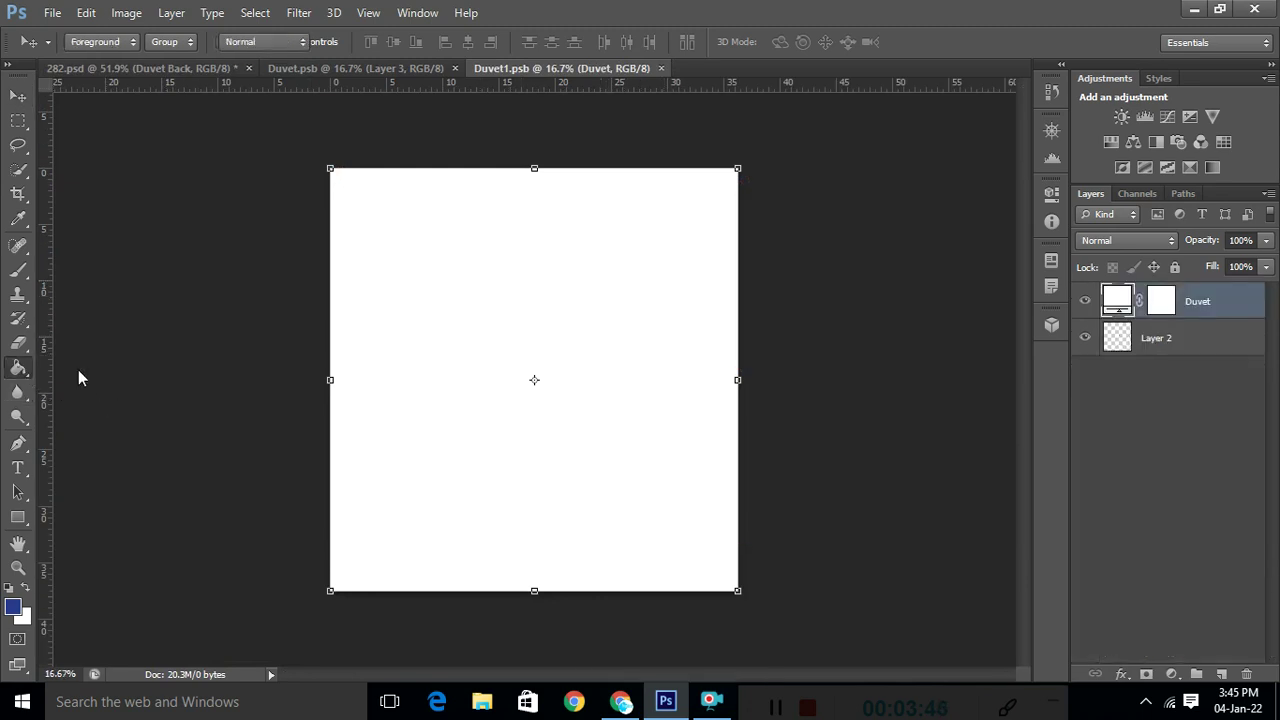
{"action": "left_click", "coordinate": [507, 330]}
{"action": "left_click", "coordinate": [556, 277]}
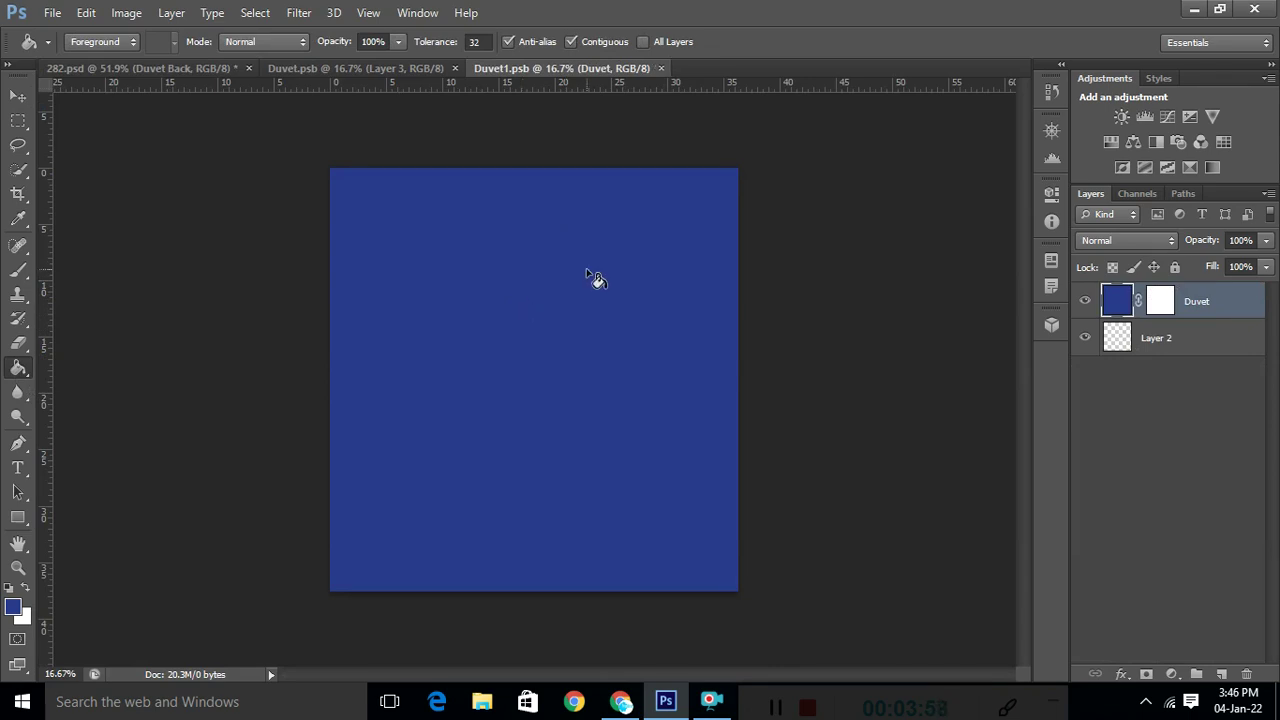
Return to 282.psd and examine the duvet's back side at the folded corner, along the edges and near the pillows.
{"action": "left_click", "coordinate": [216, 66]}
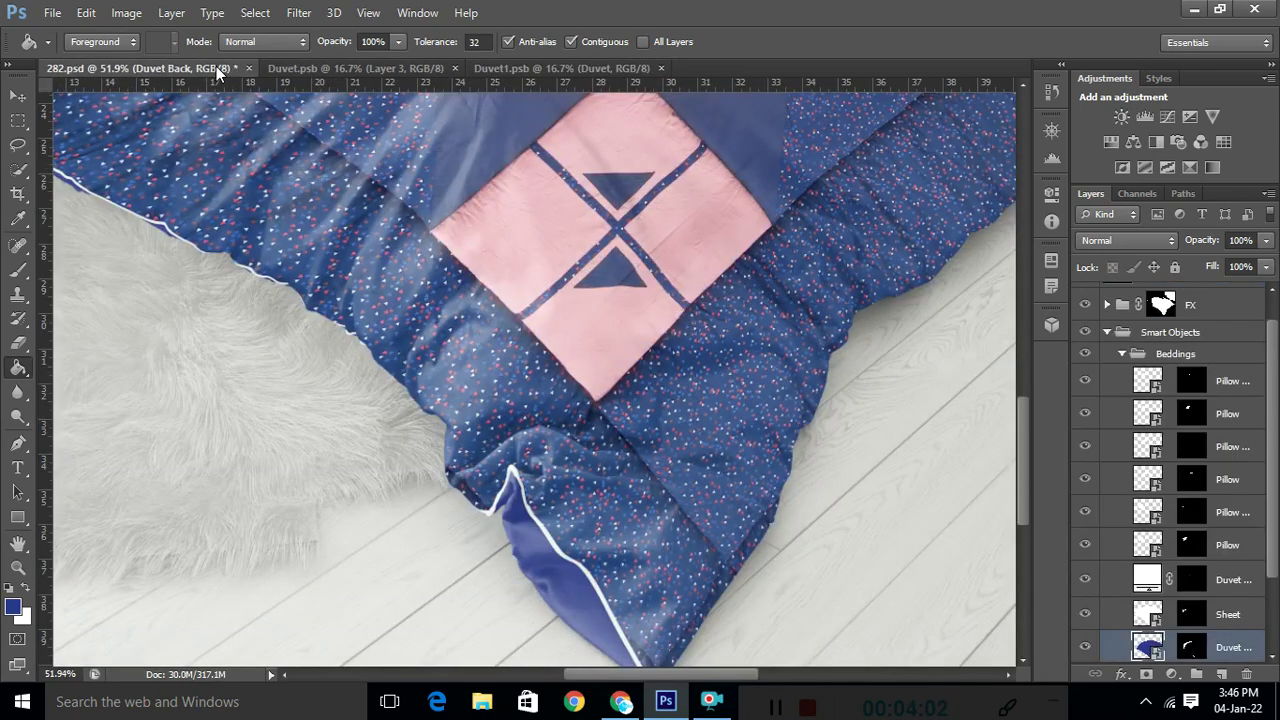
{"action": "scroll", "coordinate": [677, 395], "scroll_direction": "down", "scroll_amount": 1}
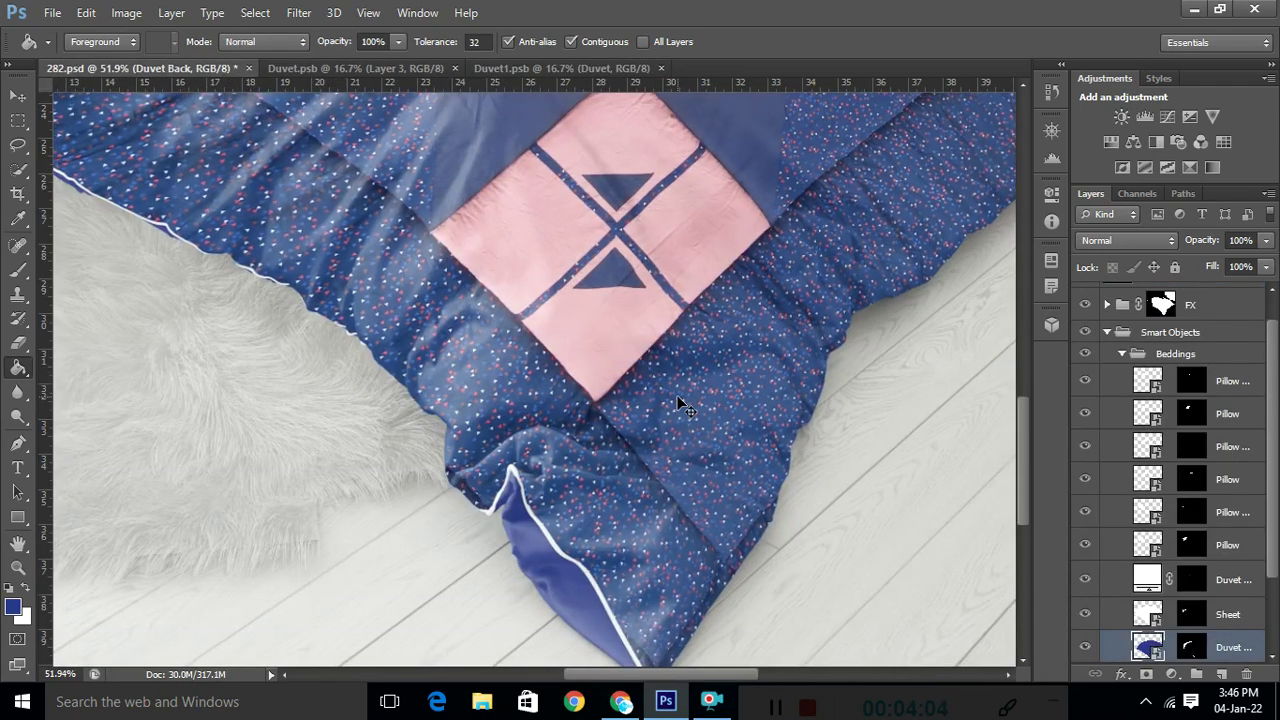
{"action": "scroll", "coordinate": [677, 396], "scroll_direction": "down", "scroll_amount": 3}
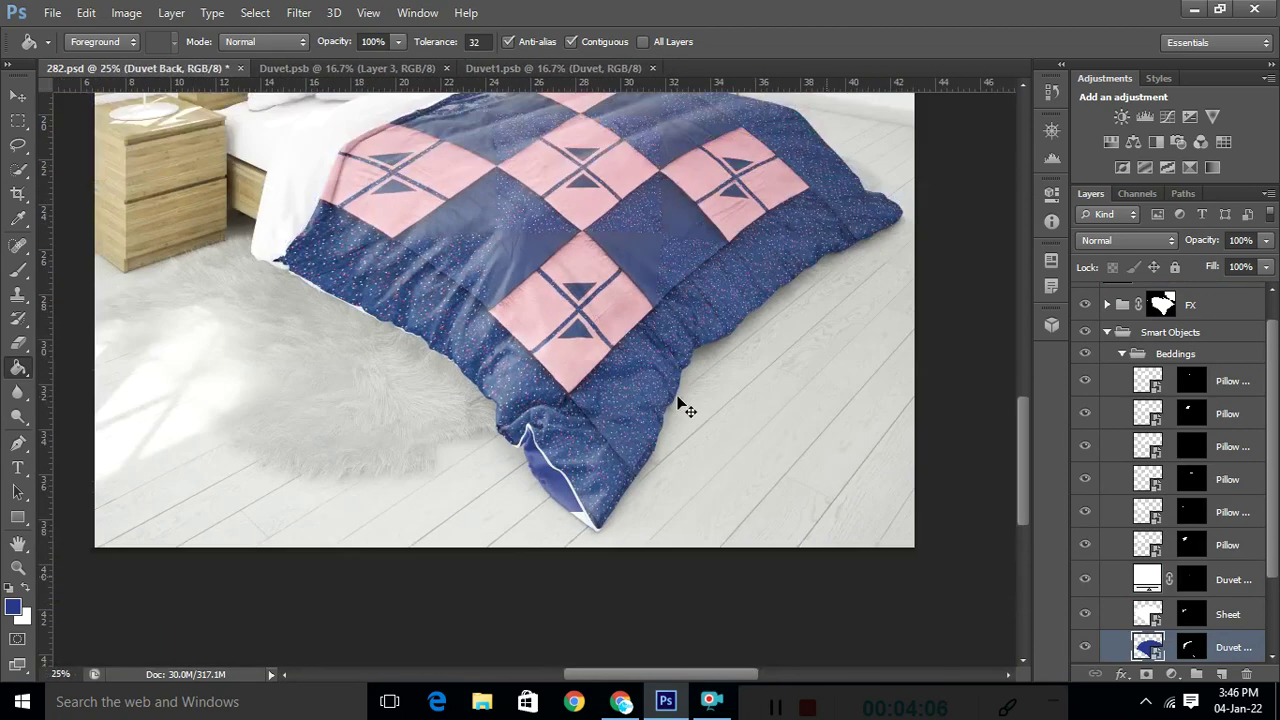
{"action": "scroll", "coordinate": [677, 396], "scroll_direction": "down", "scroll_amount": 1}
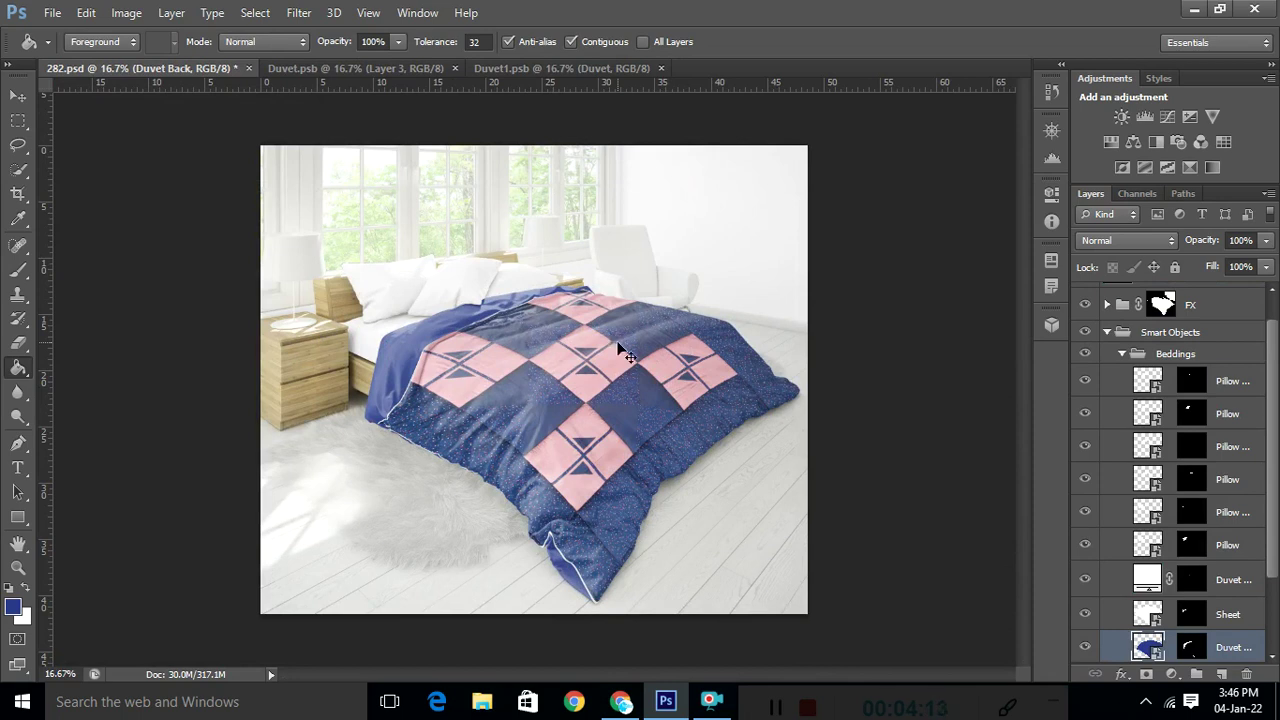
{"action": "scroll", "coordinate": [540, 533], "scroll_direction": "up", "scroll_amount": 2}
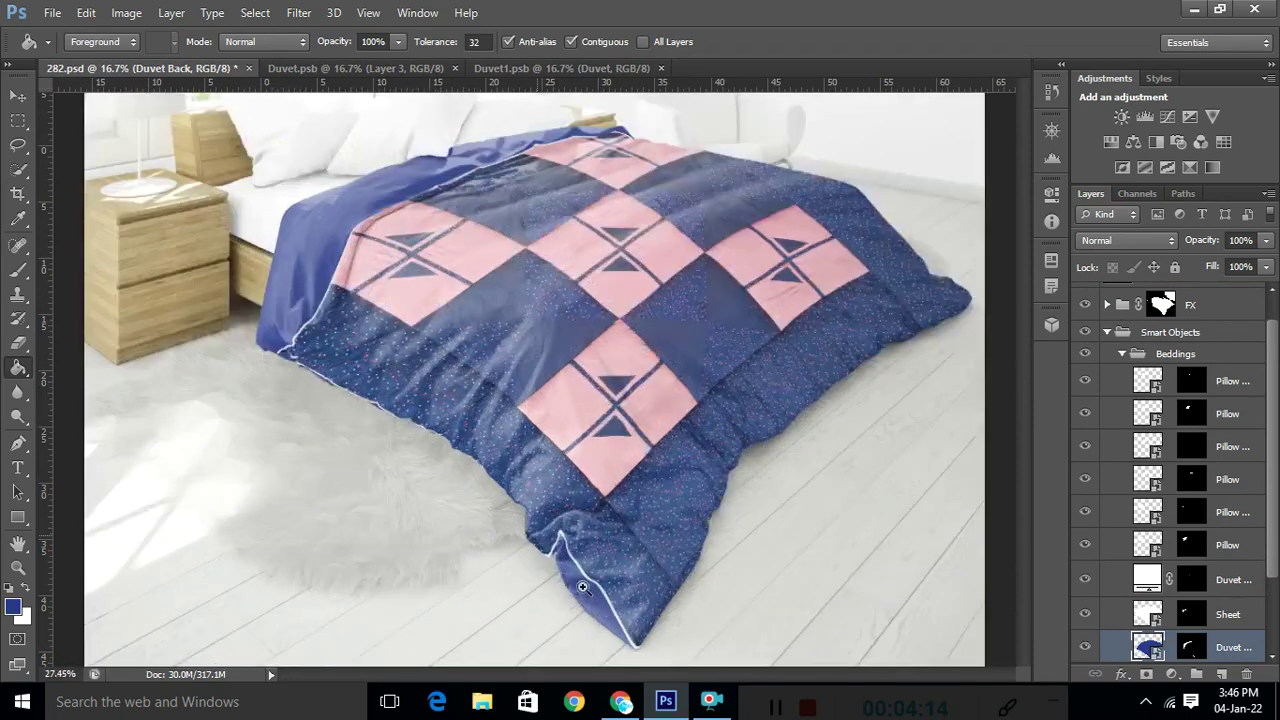
{"action": "scroll", "coordinate": [591, 594], "scroll_direction": "up", "scroll_amount": 1}
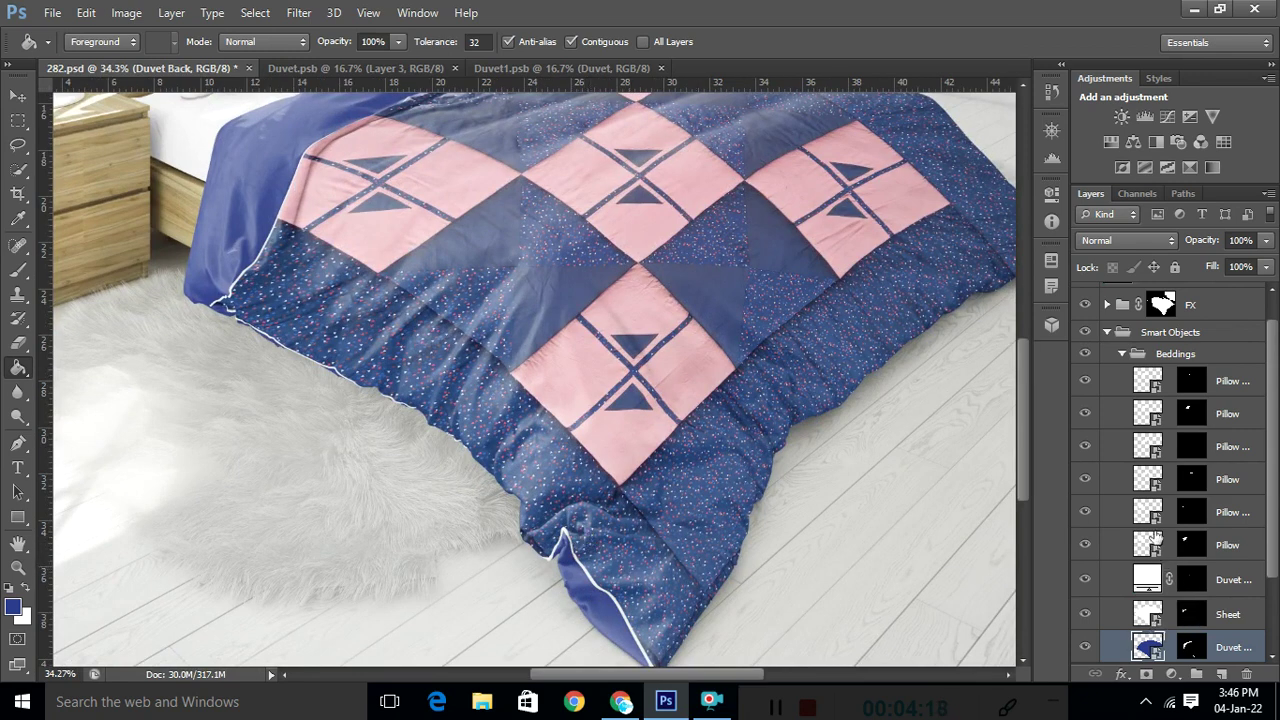
{"action": "scroll", "coordinate": [1160, 449], "scroll_direction": "up", "scroll_amount": 1}
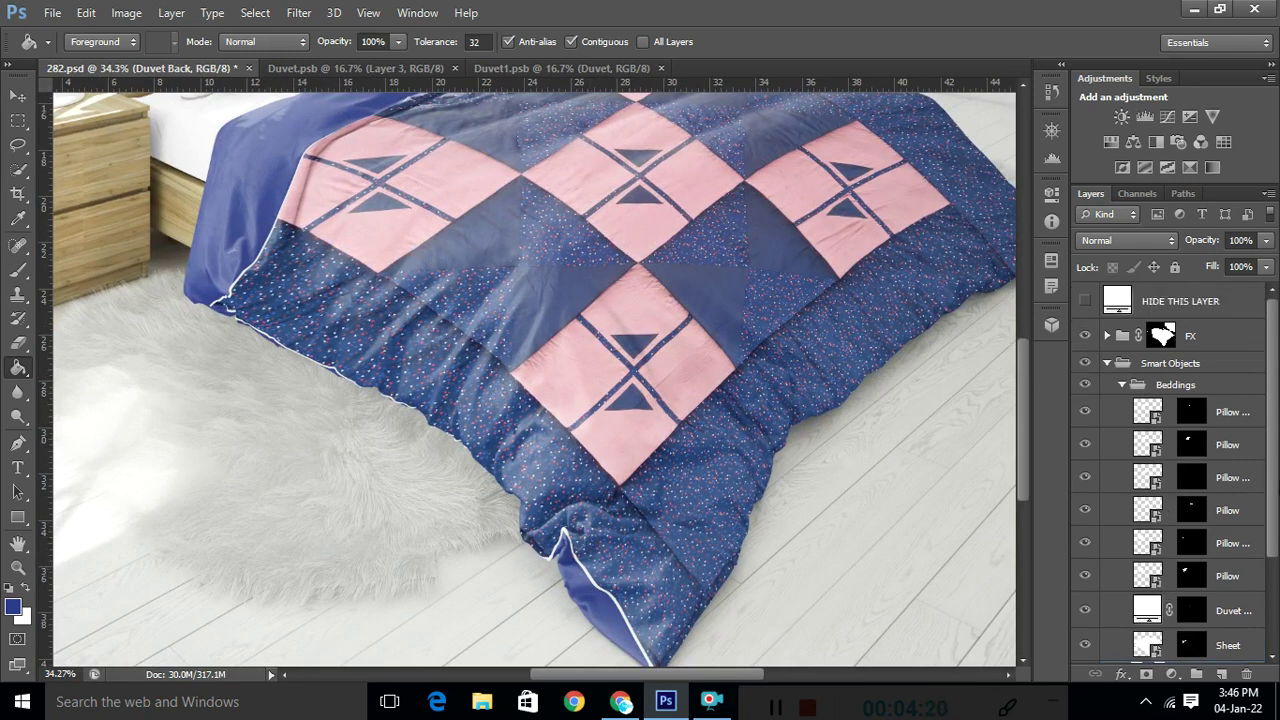
{"action": "left_click_drag", "start_coordinate": [623, 280], "coordinate": [593, 391]}
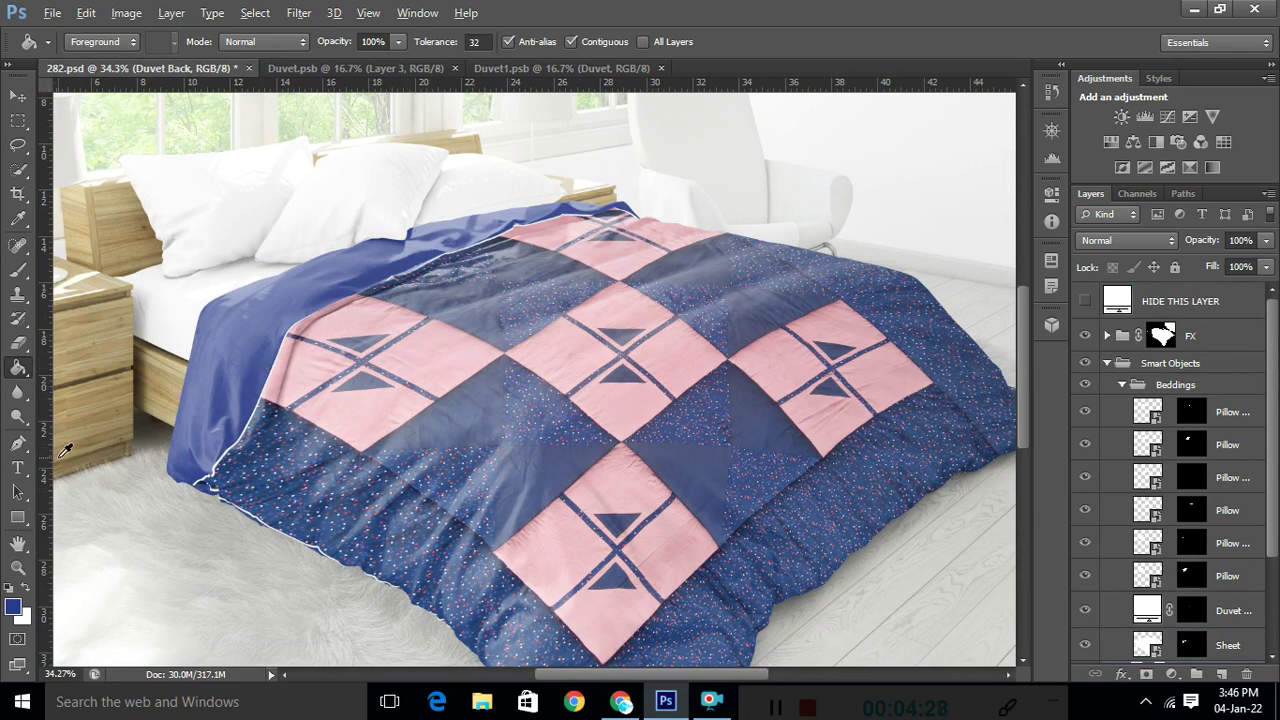
Sample the pink from a duvet patch and adjust it to #f79caf as the background colour.
{"action": "left_click", "coordinate": [22, 617]}
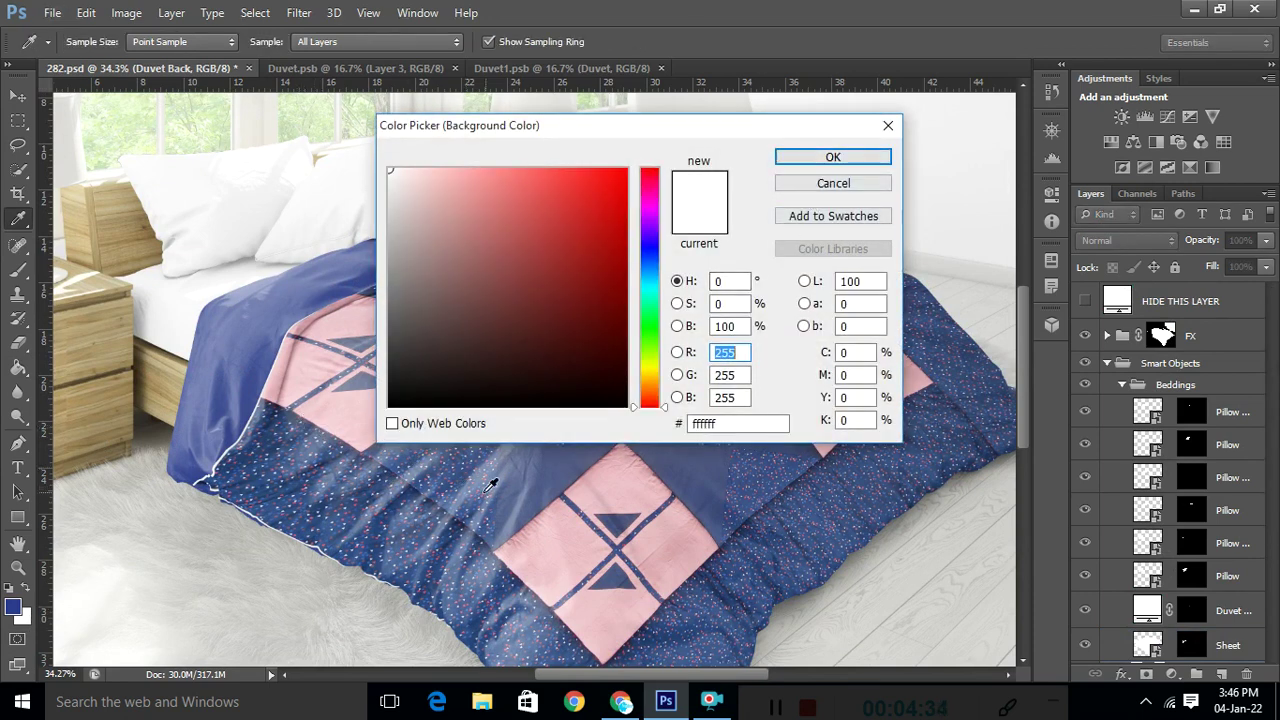
{"action": "left_click", "coordinate": [571, 543]}
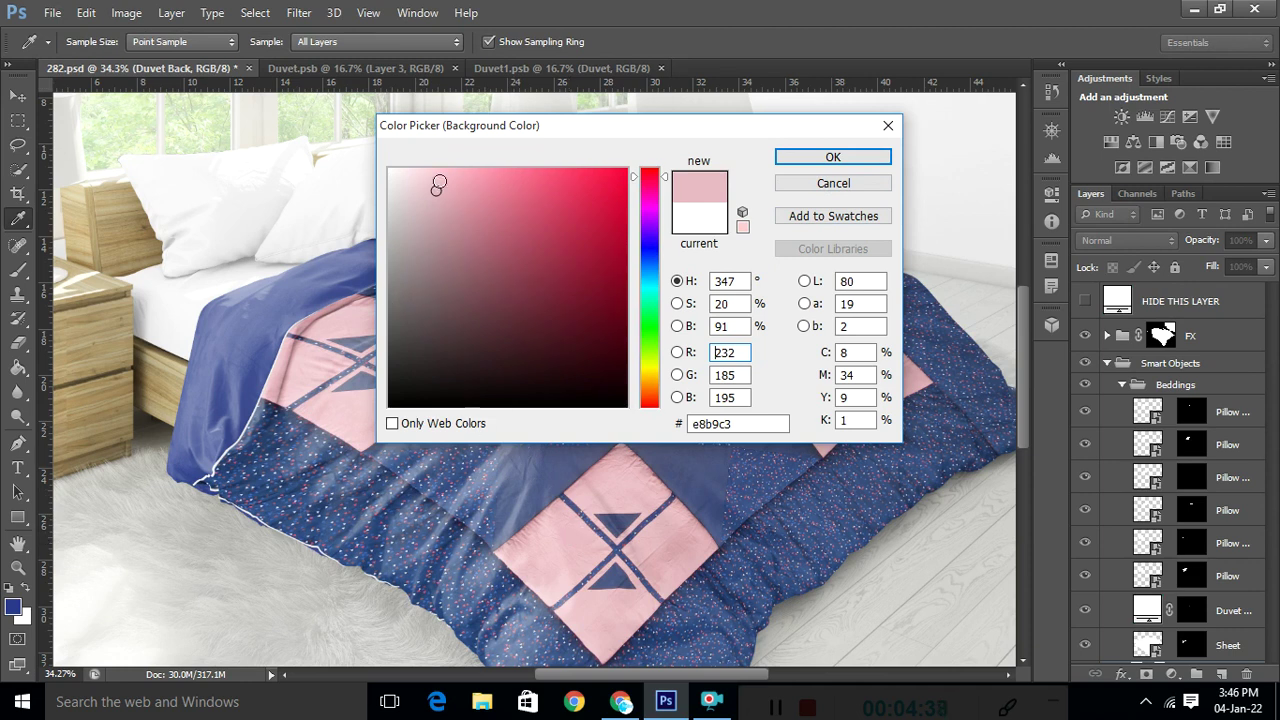
{"action": "mouse_move", "coordinate": [439, 183]}
{"action": "left_mouse_down"}
{"action": "mouse_move", "coordinate": [460, 206]}
{"action": "mouse_move", "coordinate": [476, 176]}
{"action": "left_mouse_up"}
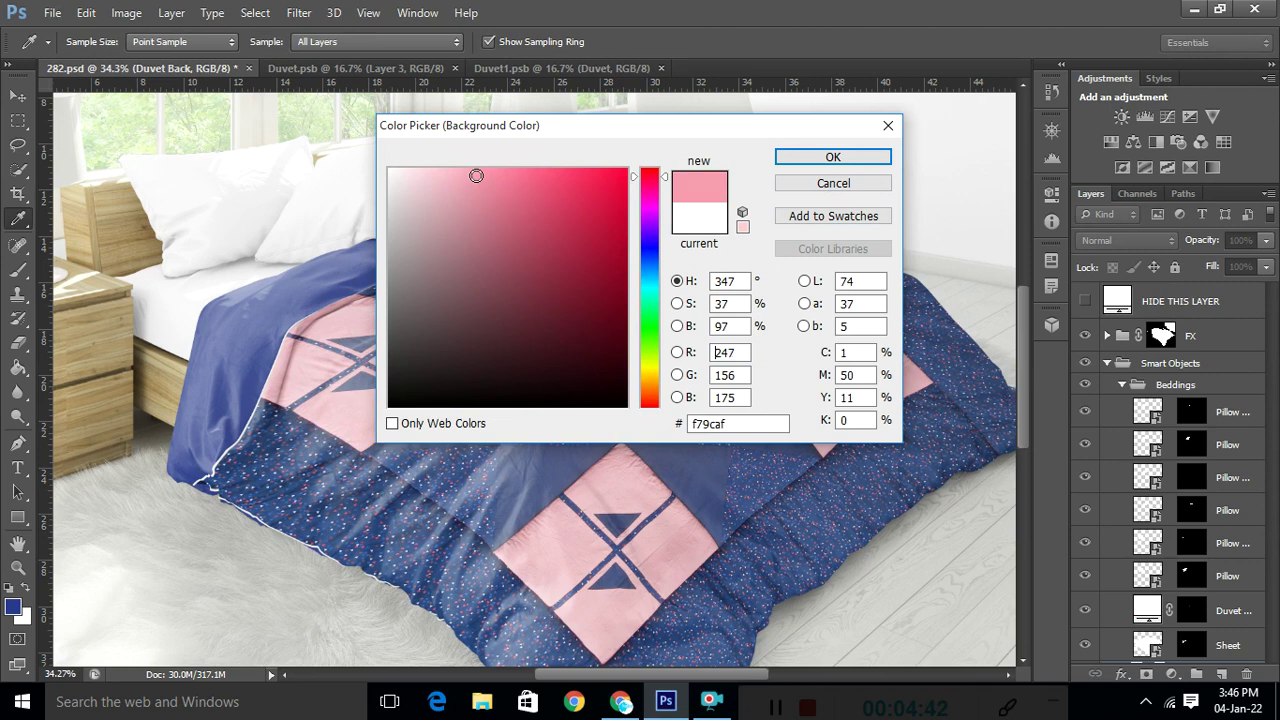
{"action": "left_click", "coordinate": [852, 159]}
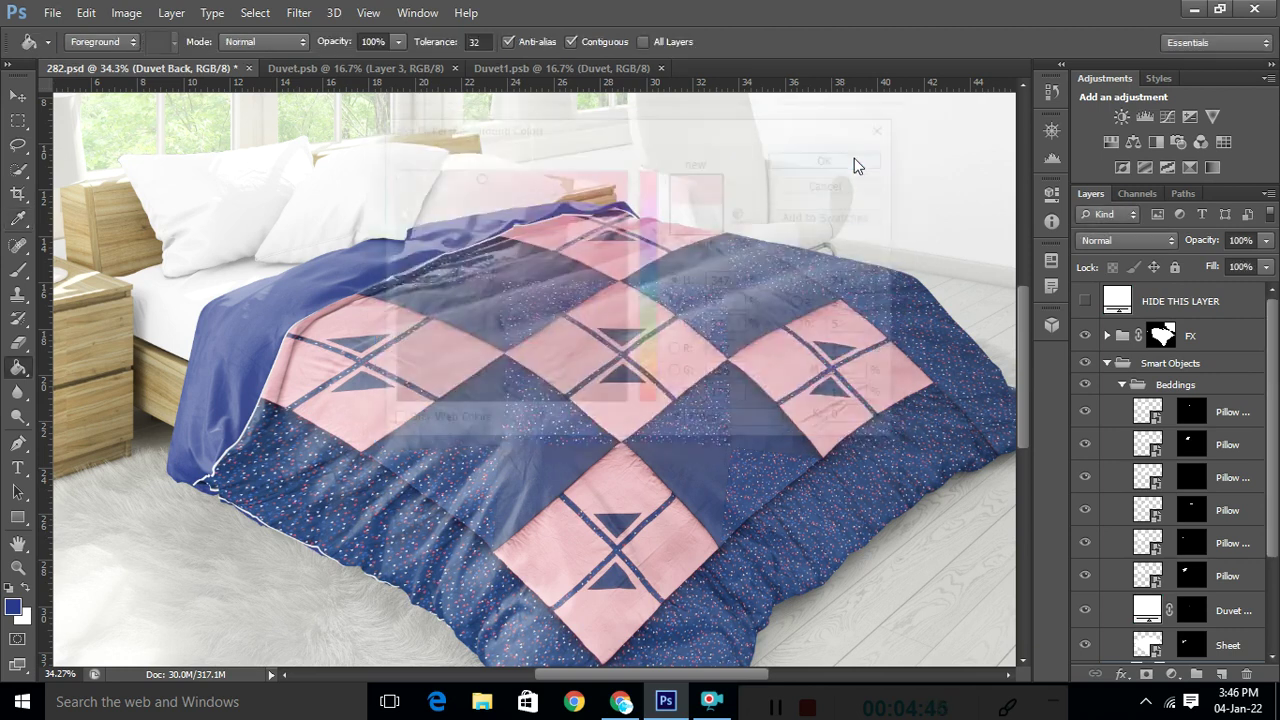
Open the contents of the topmost Pillow Back smart object and rasterize the fill of its Pillow layer.
{"action": "double_click", "coordinate": [1156, 420]}
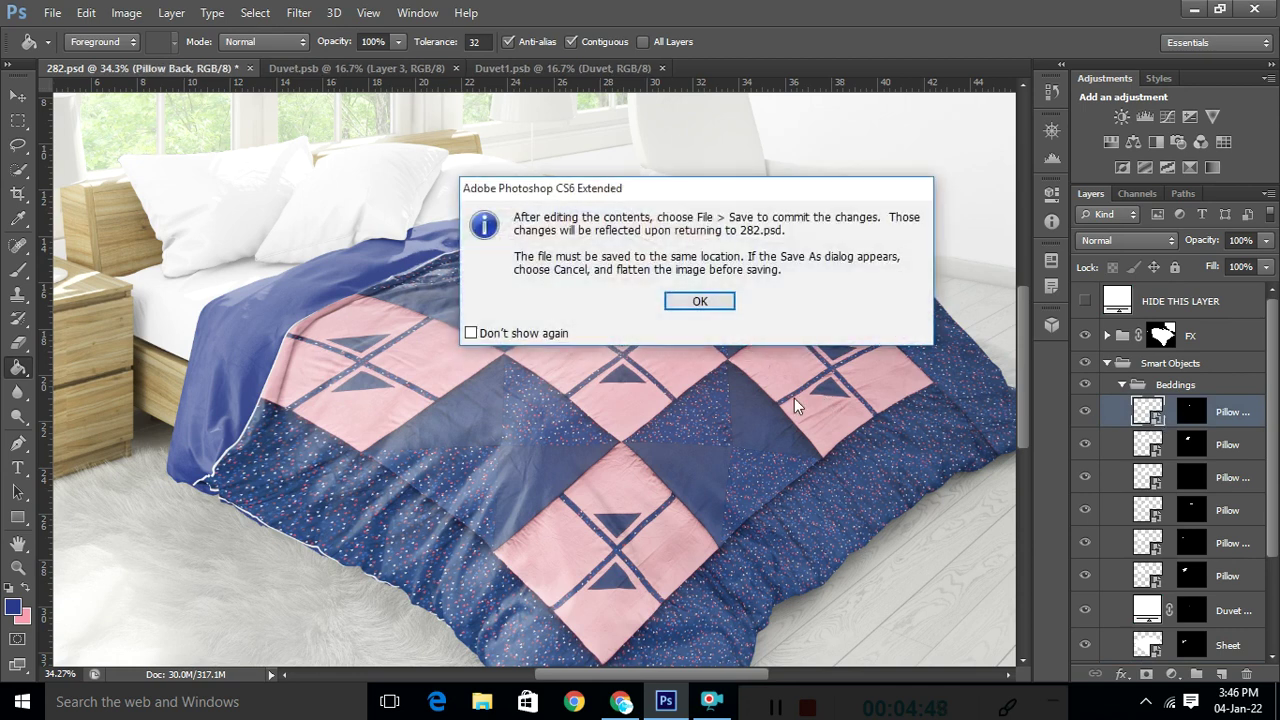
{"action": "left_click", "coordinate": [700, 302]}
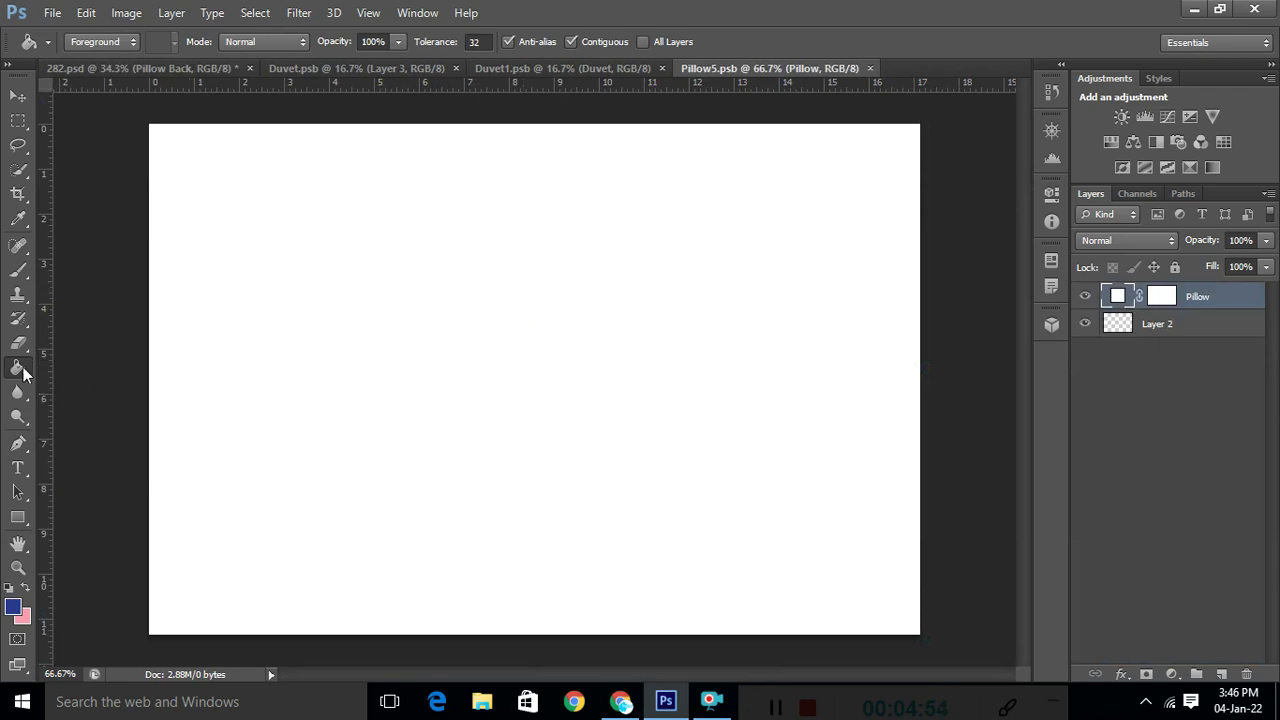
{"action": "left_click", "coordinate": [455, 342]}
{"action": "left_click", "coordinate": [581, 275]}
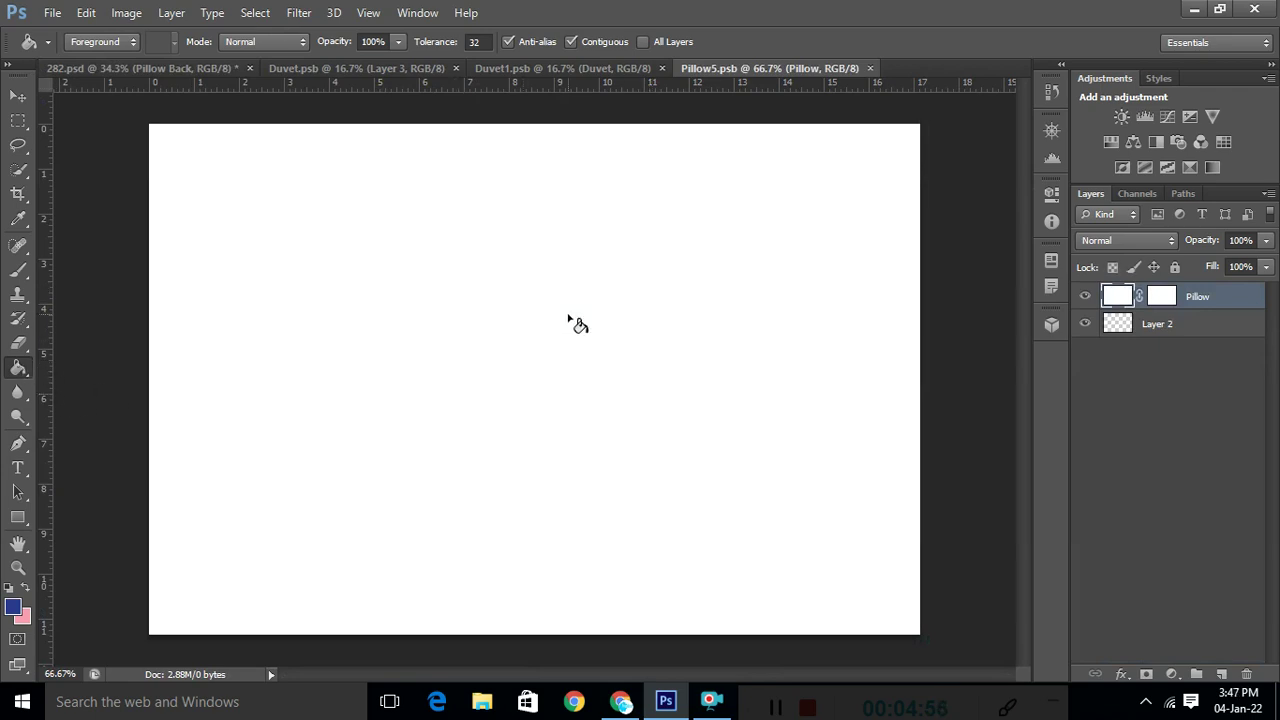
Fill the Pillow layer in Pillow5.psb with the pink instead of the blue, save the file and return to 282.psd.
{"action": "left_click", "coordinate": [567, 318]}
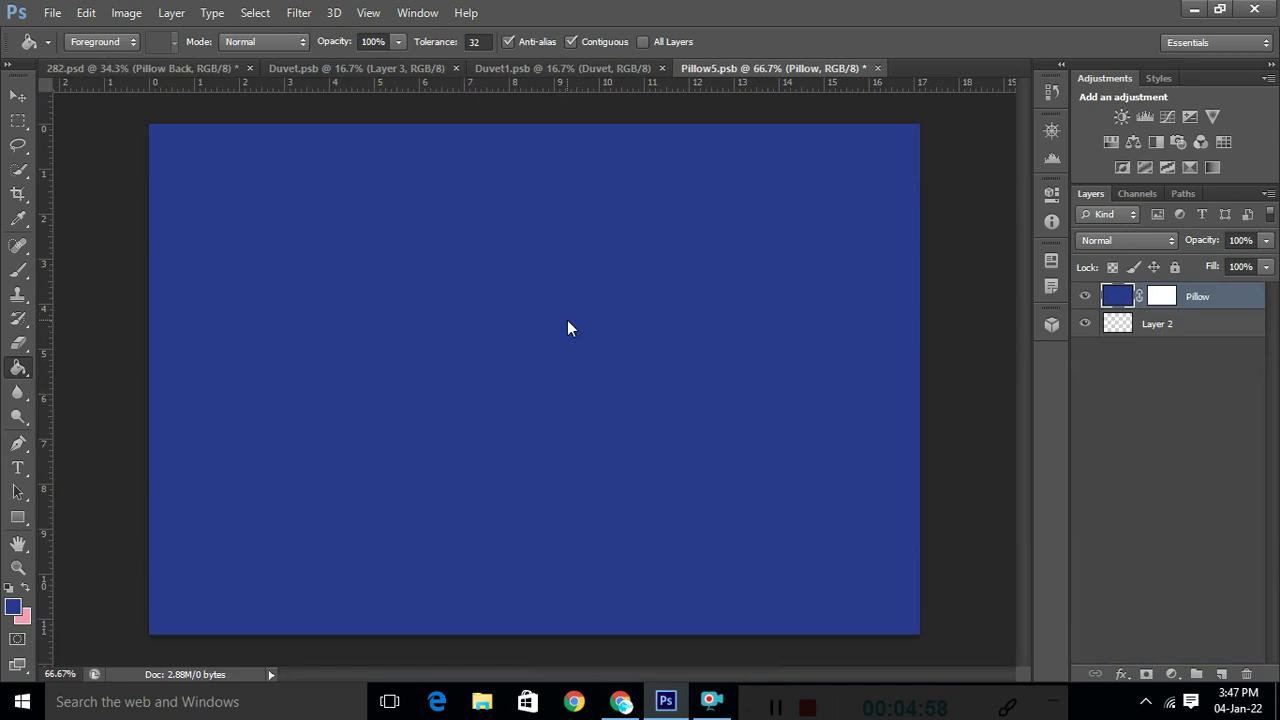
{"action": "key", "text": "ctrl+z"}
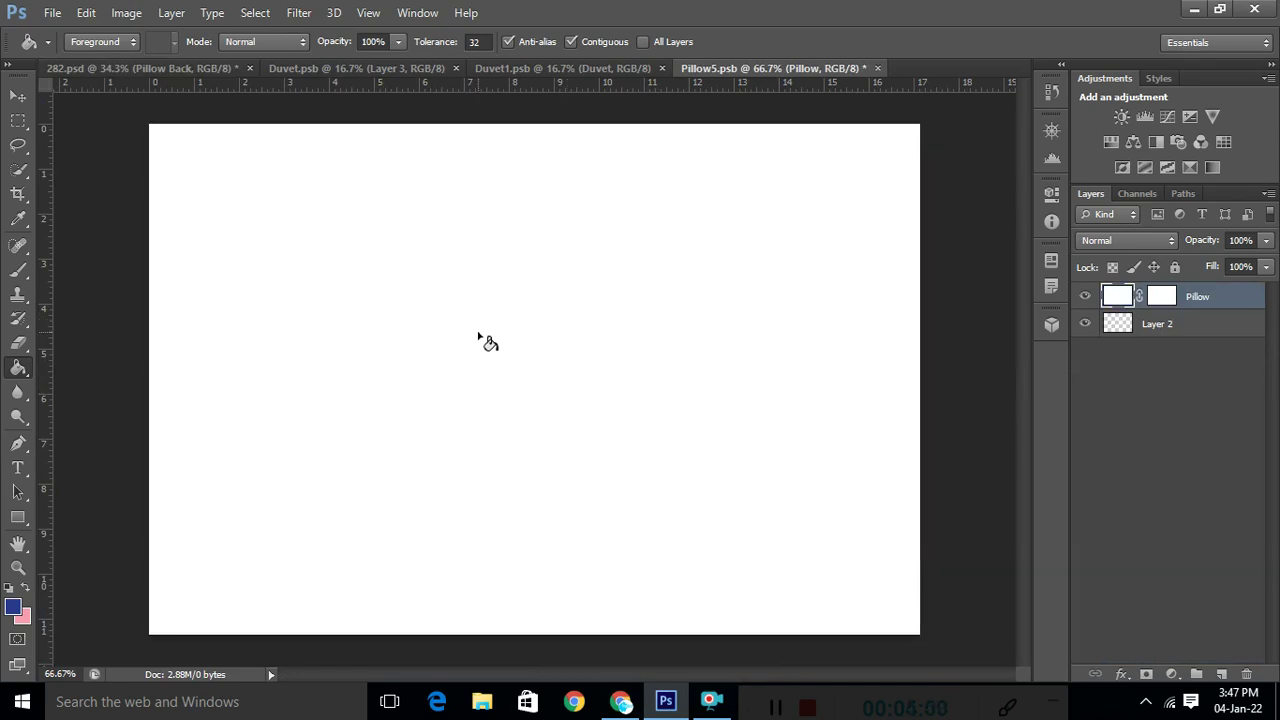
{"action": "left_click", "coordinate": [27, 590]}
{"action": "left_click", "coordinate": [643, 420]}
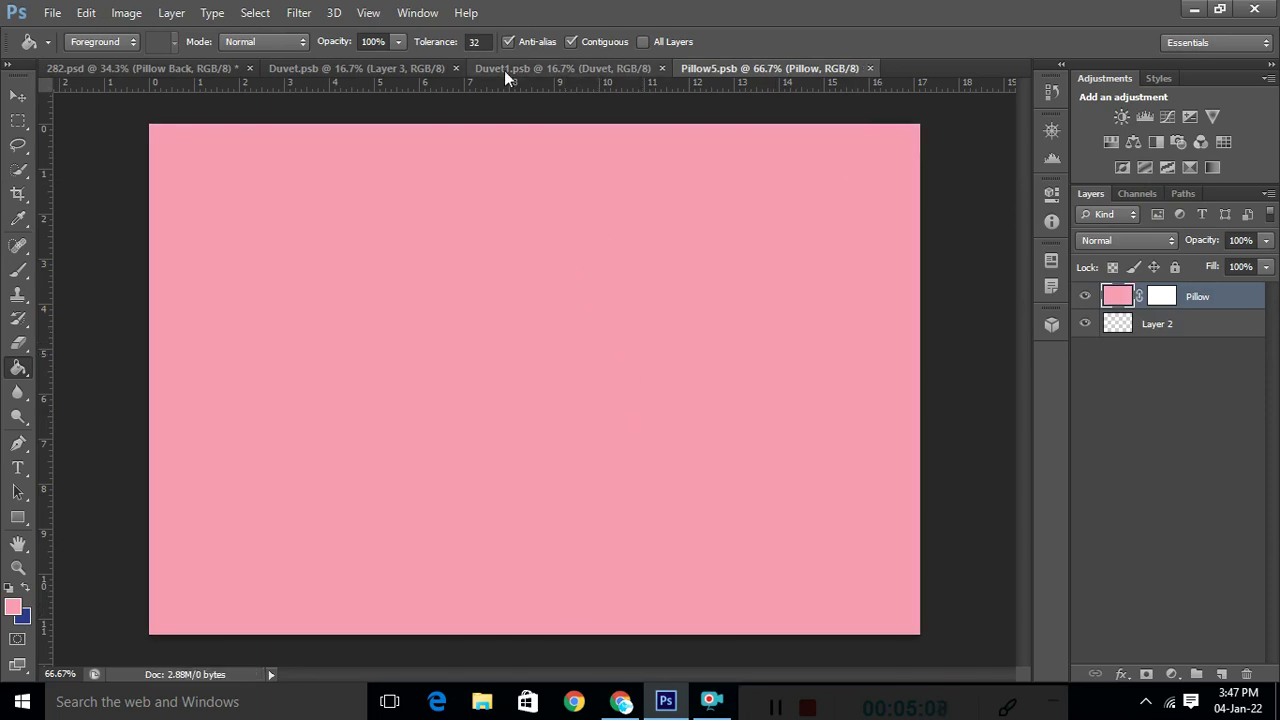
{"action": "left_click", "coordinate": [168, 70]}
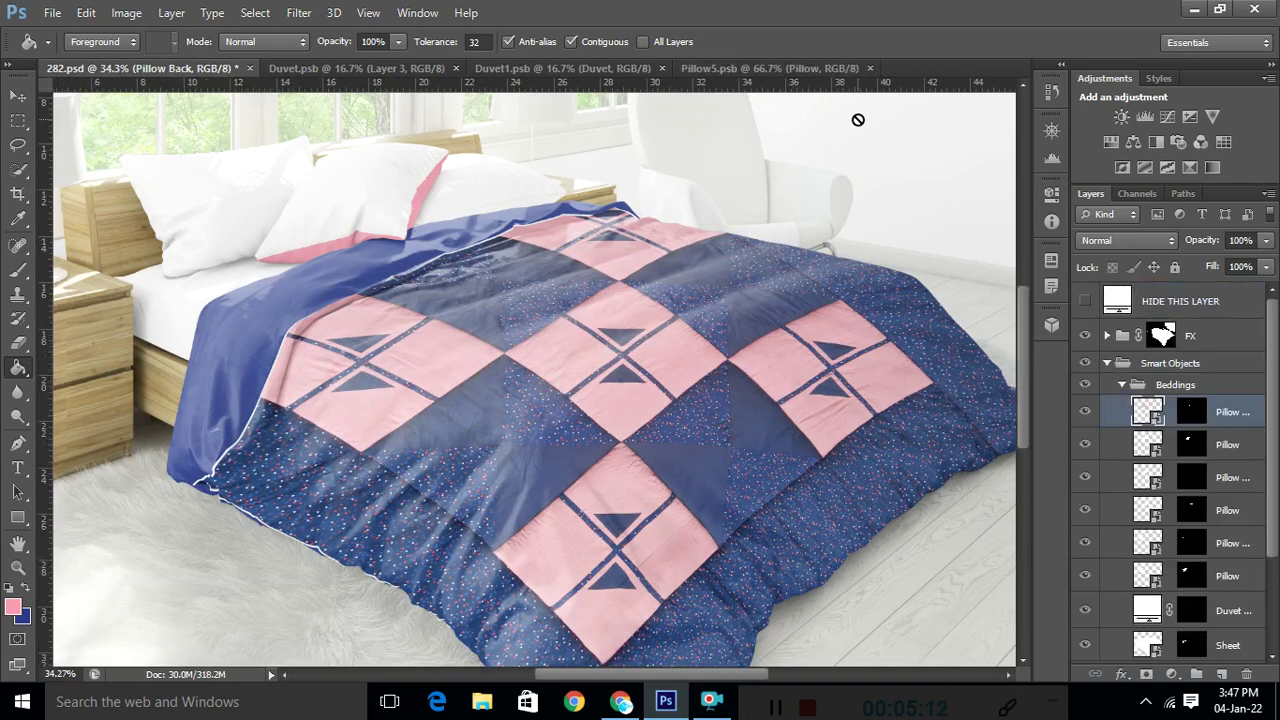
Close the Pillow5.psb, Duvet1.psb and Duvet.psb documents, leaving 282.psd open.
{"action": "left_click", "coordinate": [870, 68]}
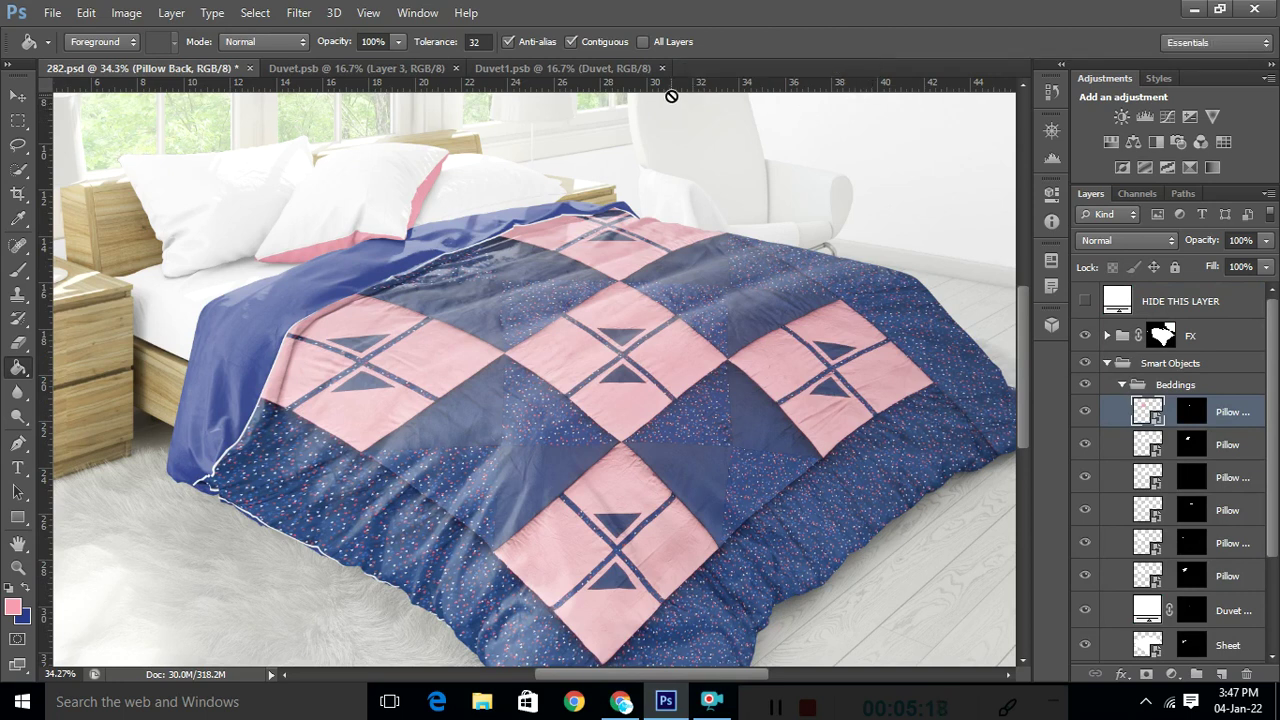
{"action": "left_click", "coordinate": [663, 69]}
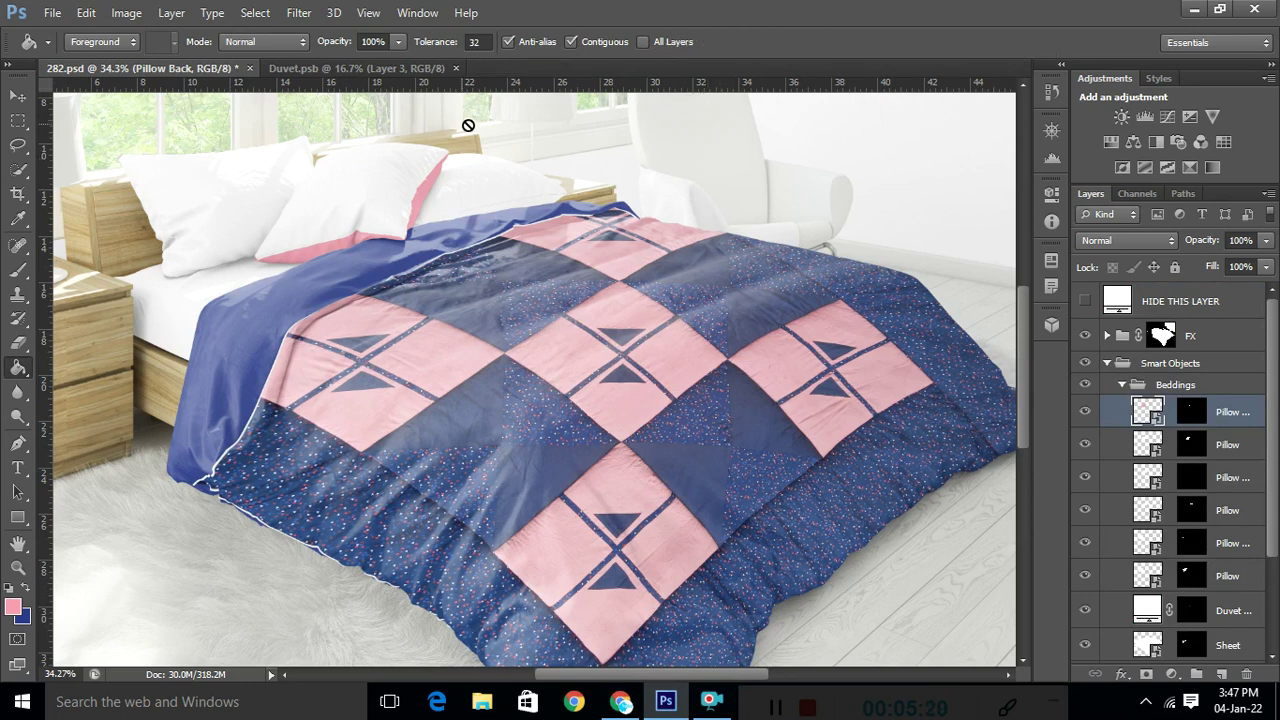
{"action": "left_click", "coordinate": [457, 69]}
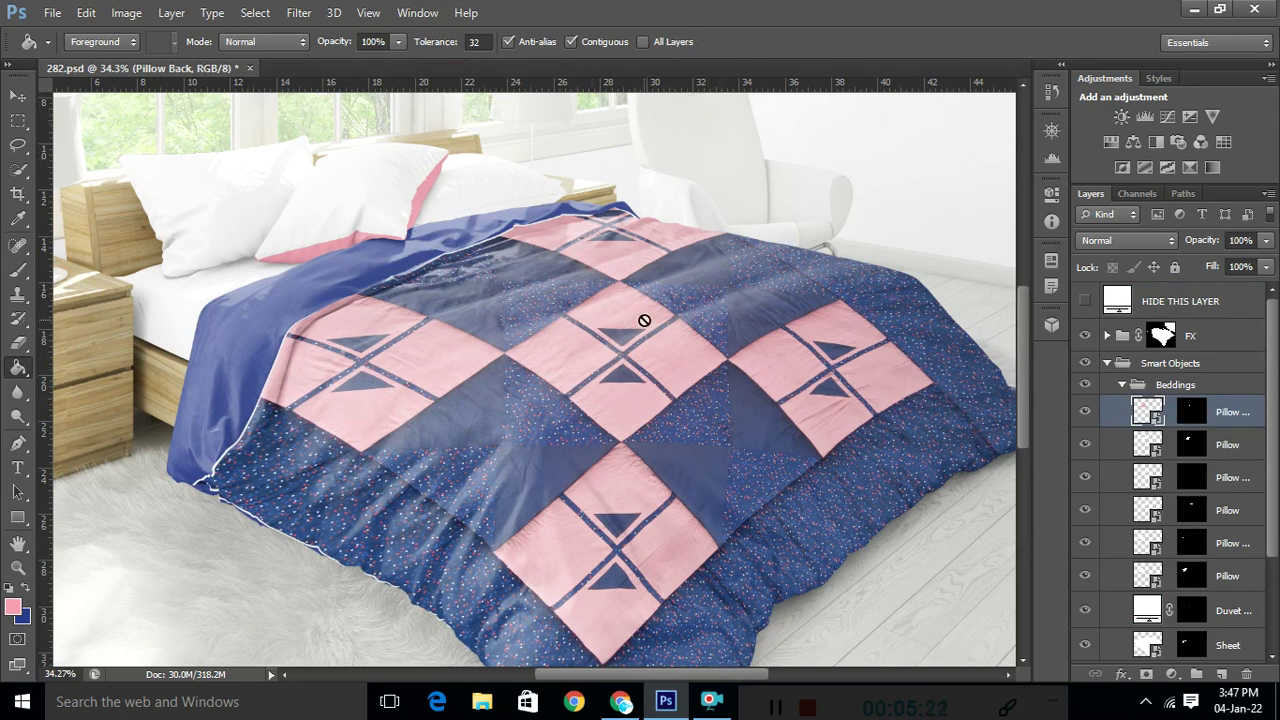
Rasterize and fill the topmost Pillow smart object's contents (Pillow4.psb) with the blue, save them and return to 282.psd.
{"action": "double_click", "coordinate": [1150, 445]}
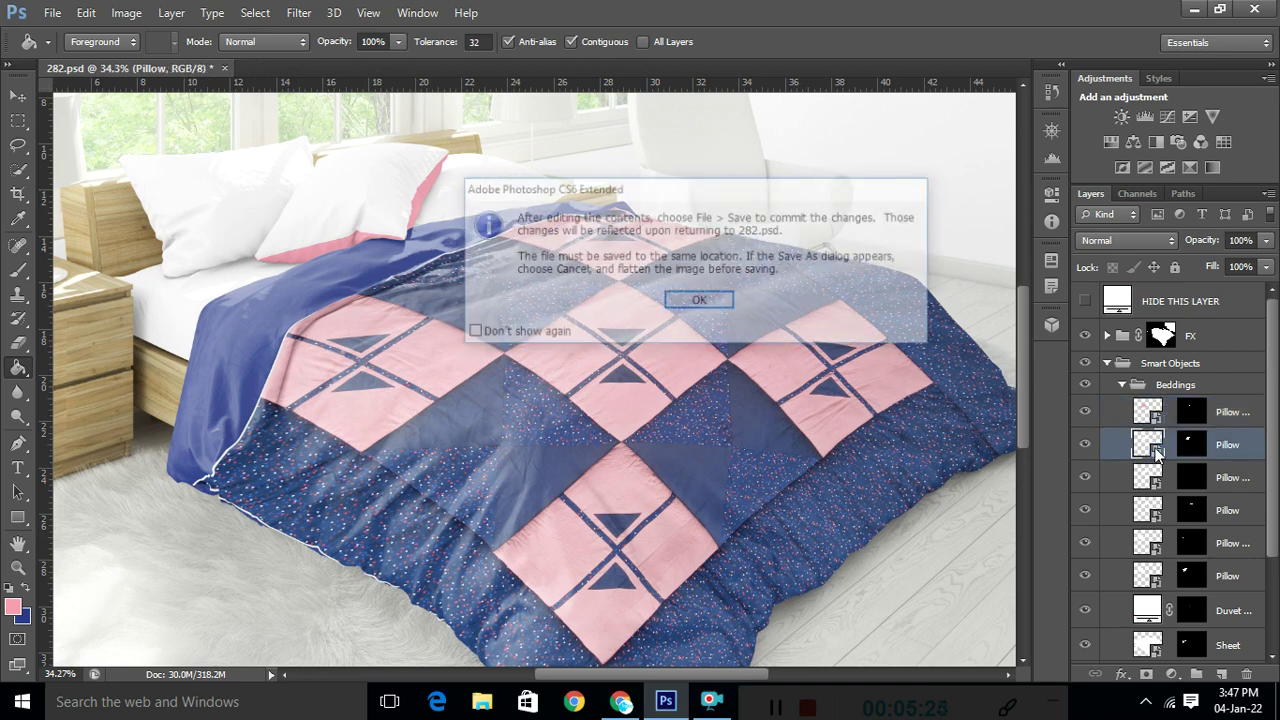
{"action": "left_click", "coordinate": [698, 302]}
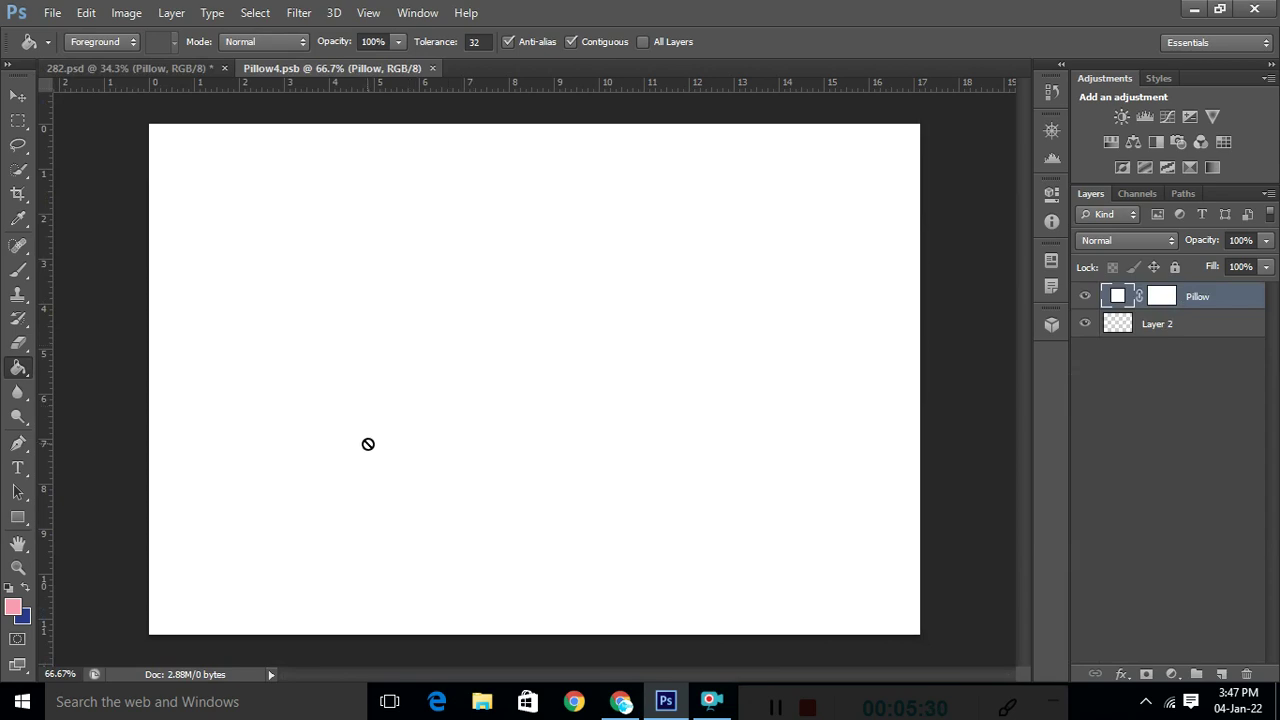
{"action": "left_click", "coordinate": [27, 588]}
{"action": "left_click", "coordinate": [462, 274]}
{"action": "left_click", "coordinate": [572, 278]}
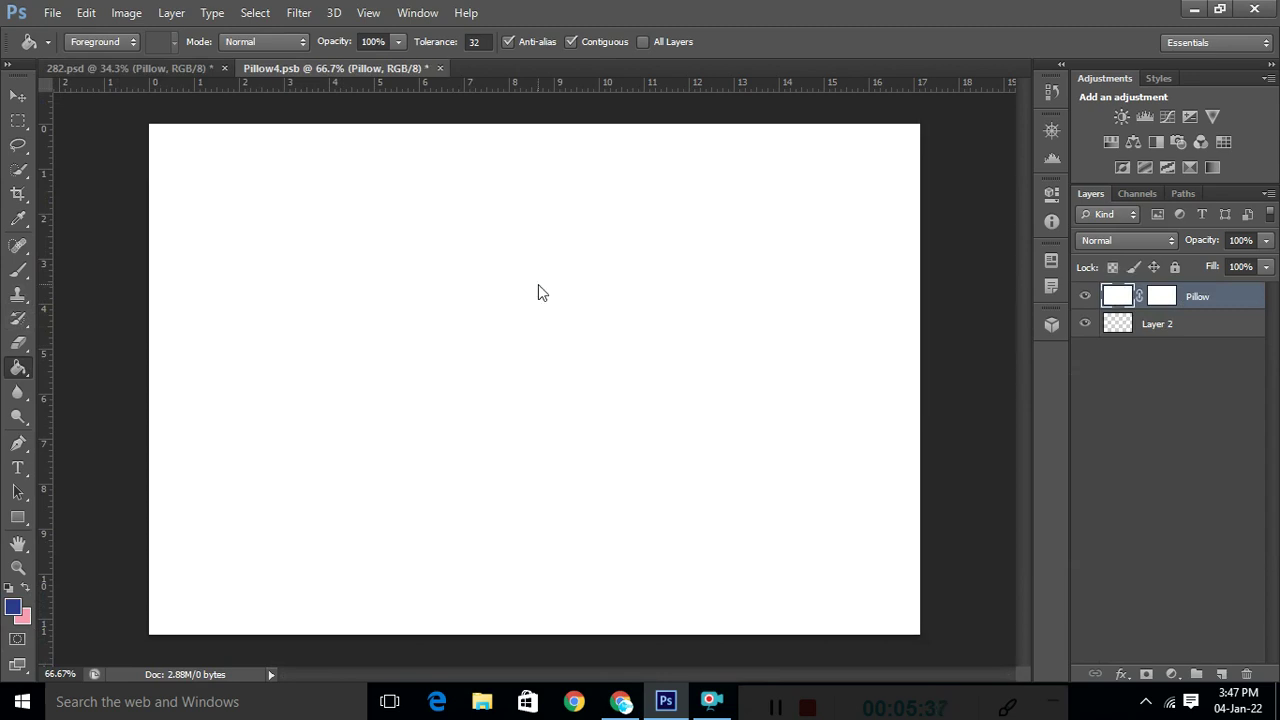
{"action": "left_click", "coordinate": [538, 284]}
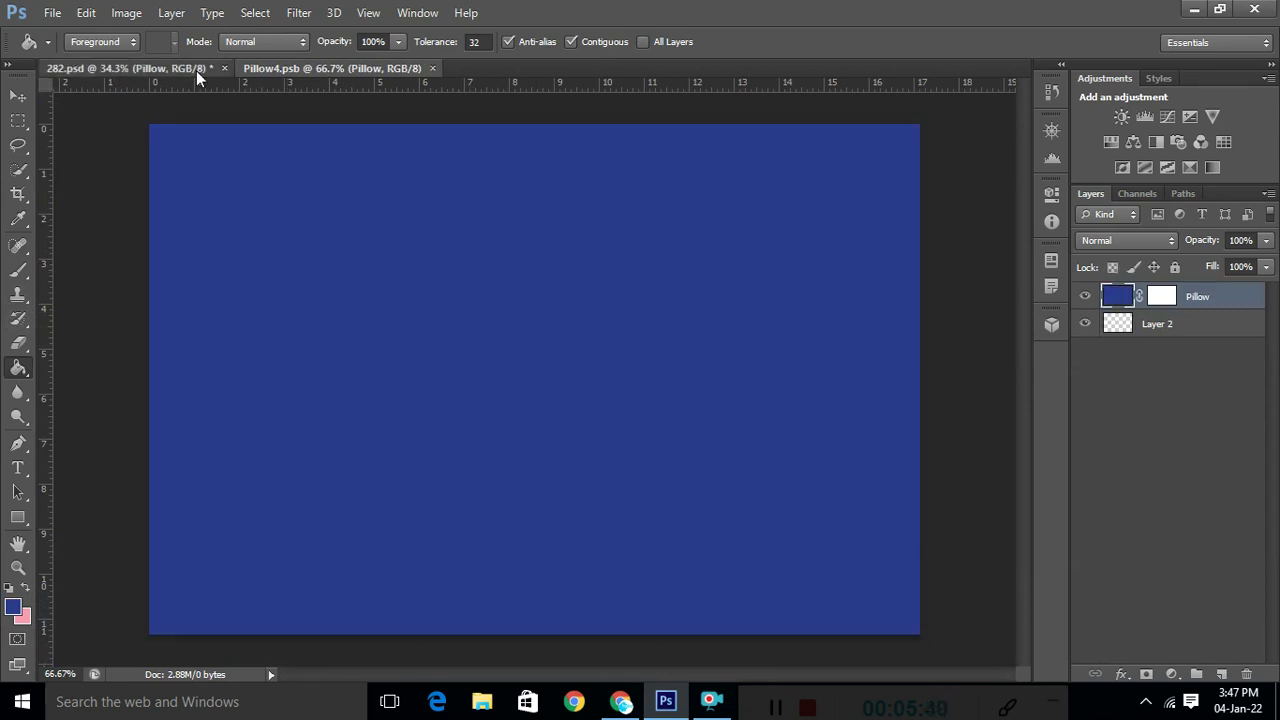
{"action": "key", "text": "ctrl+Tab"}
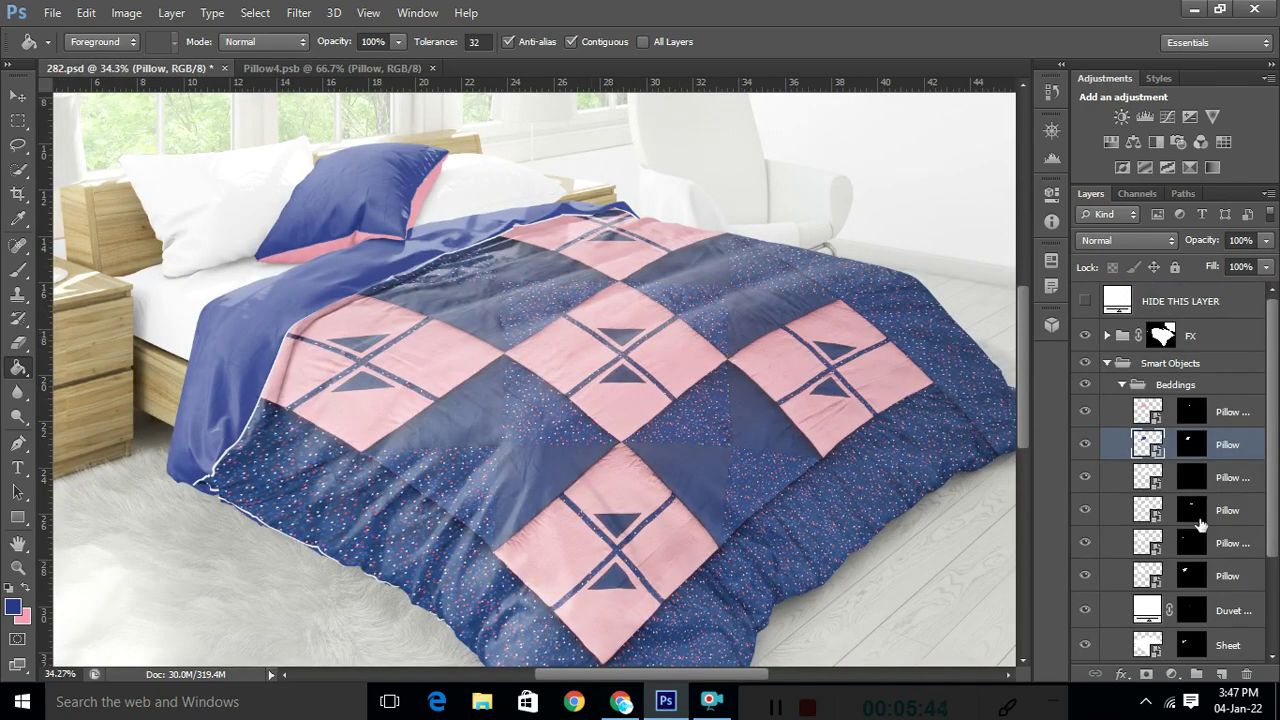
Rasterize and fill the second Pillow Back smart object's contents (Pillow3.psb) with the pink, save them and return to 282.psd.
{"action": "double_click", "coordinate": [1155, 485]}
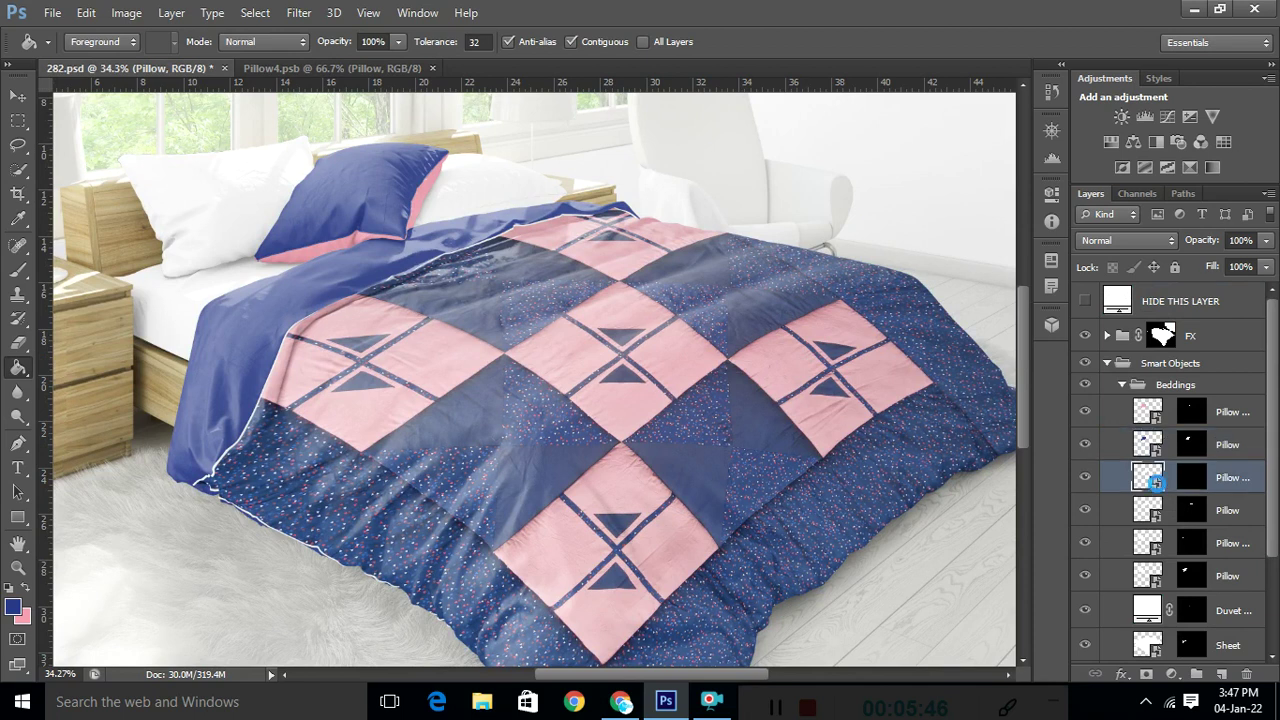
{"action": "left_click", "coordinate": [700, 302]}
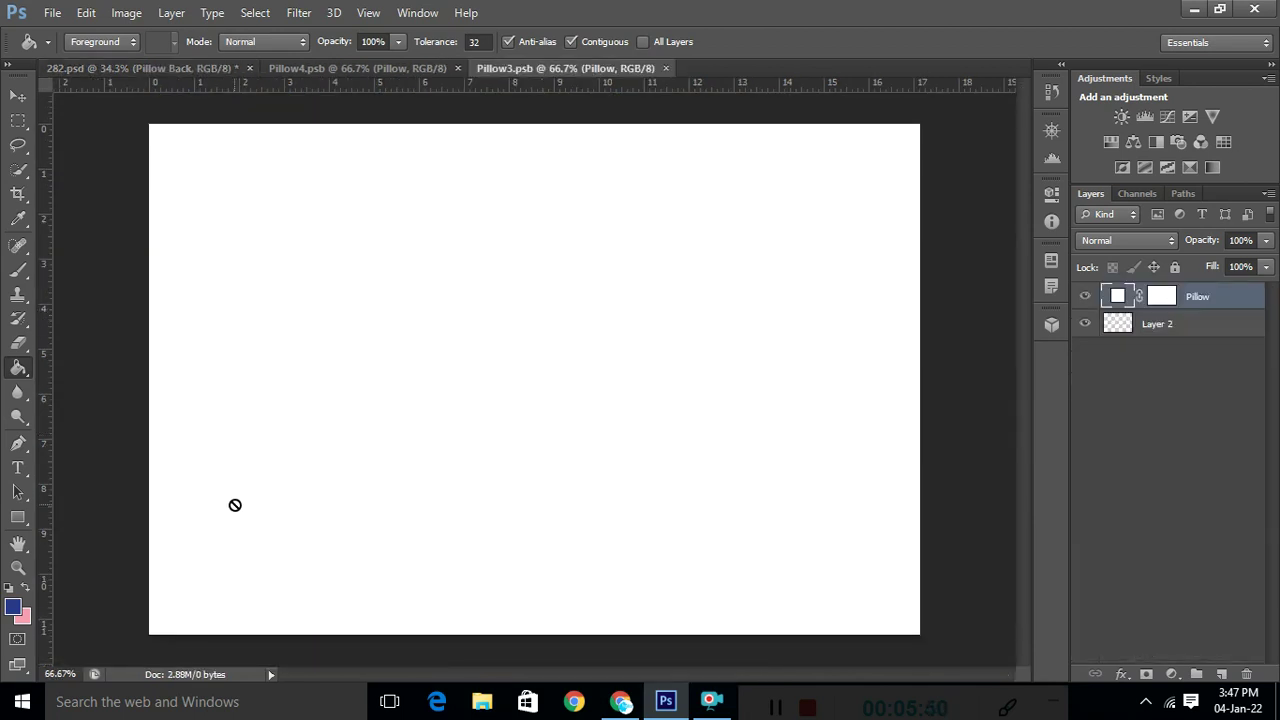
{"action": "left_click", "coordinate": [25, 589]}
{"action": "left_click", "coordinate": [487, 305]}
{"action": "left_click", "coordinate": [584, 280]}
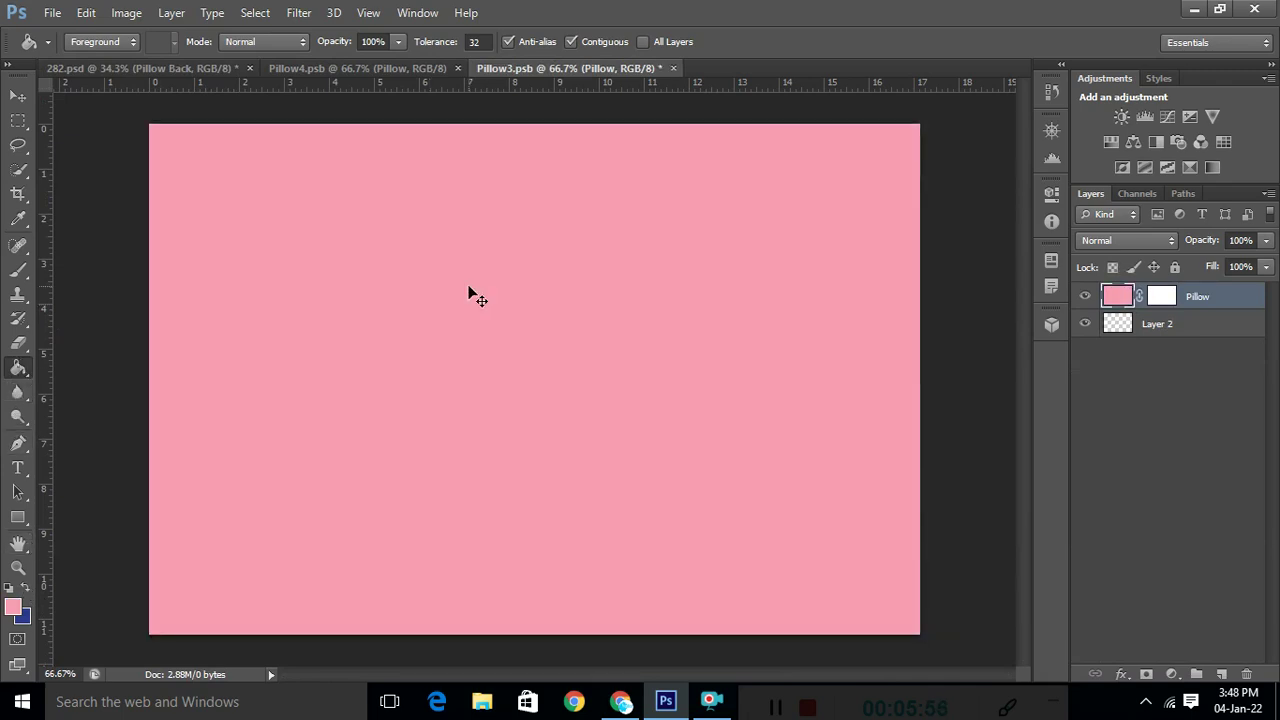
{"action": "left_click", "coordinate": [468, 287]}
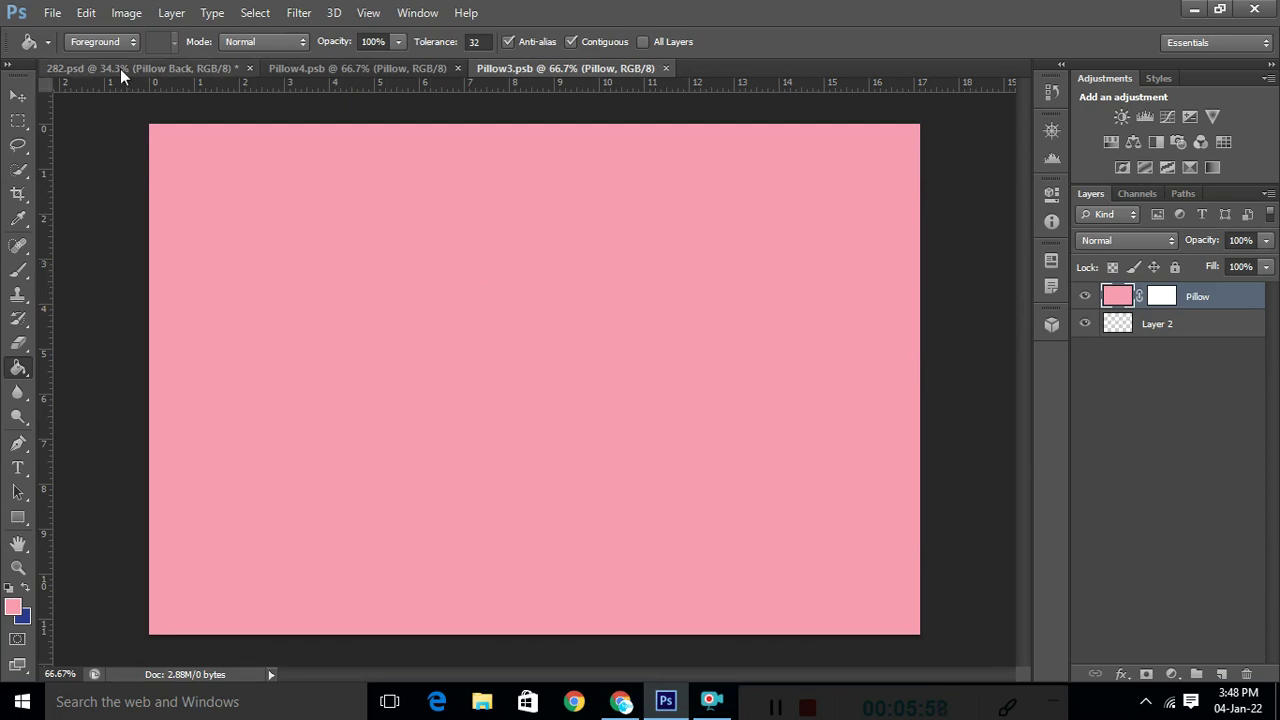
{"action": "left_click", "coordinate": [152, 70]}
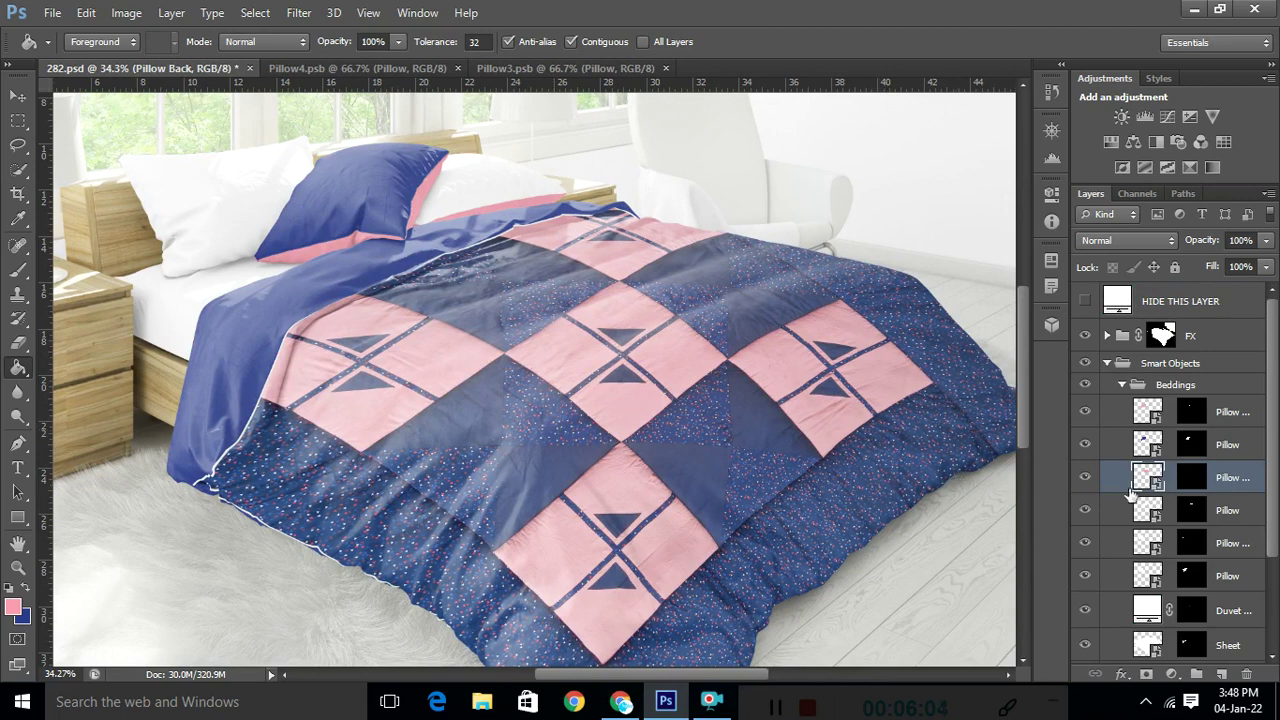
Rasterize and fill the second Pillow smart object's contents (Pillow2.psb) with the blue, save them and return to 282.psd.
{"action": "left_click", "coordinate": [1155, 518]}
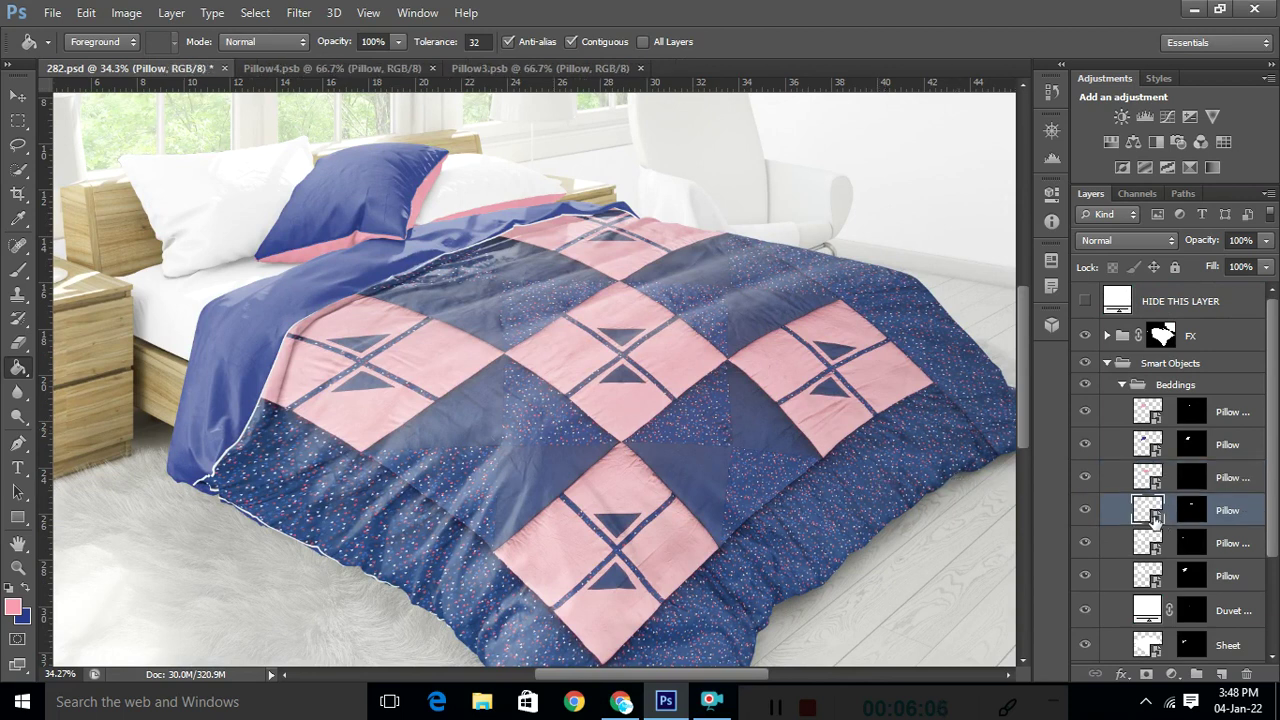
{"action": "double_click", "coordinate": [1155, 515]}
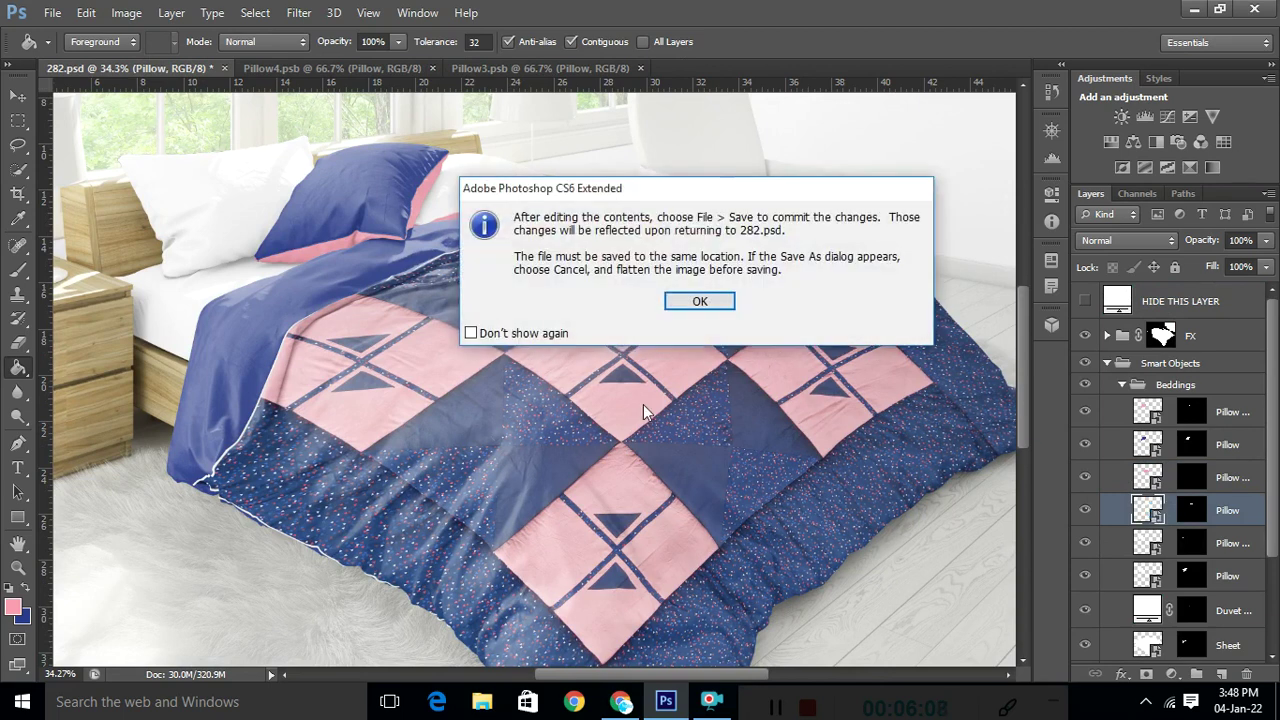
{"action": "left_click", "coordinate": [699, 302]}
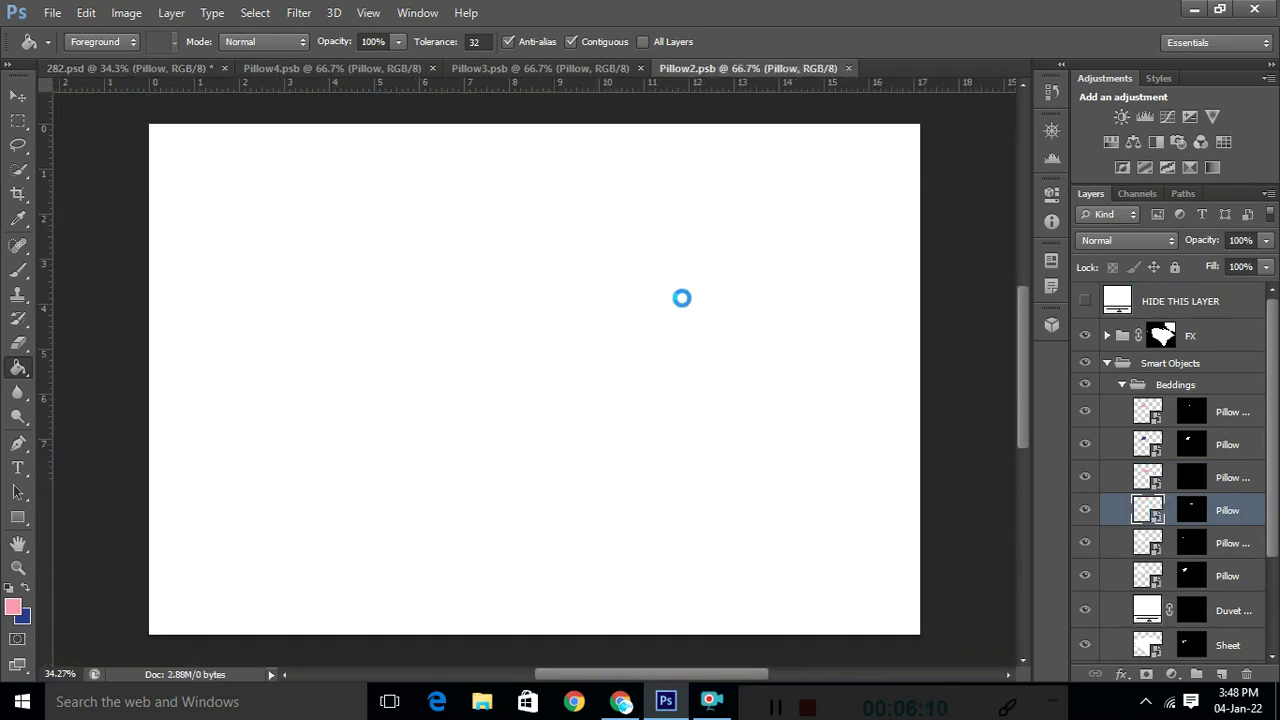
{"action": "left_click", "coordinate": [329, 401]}
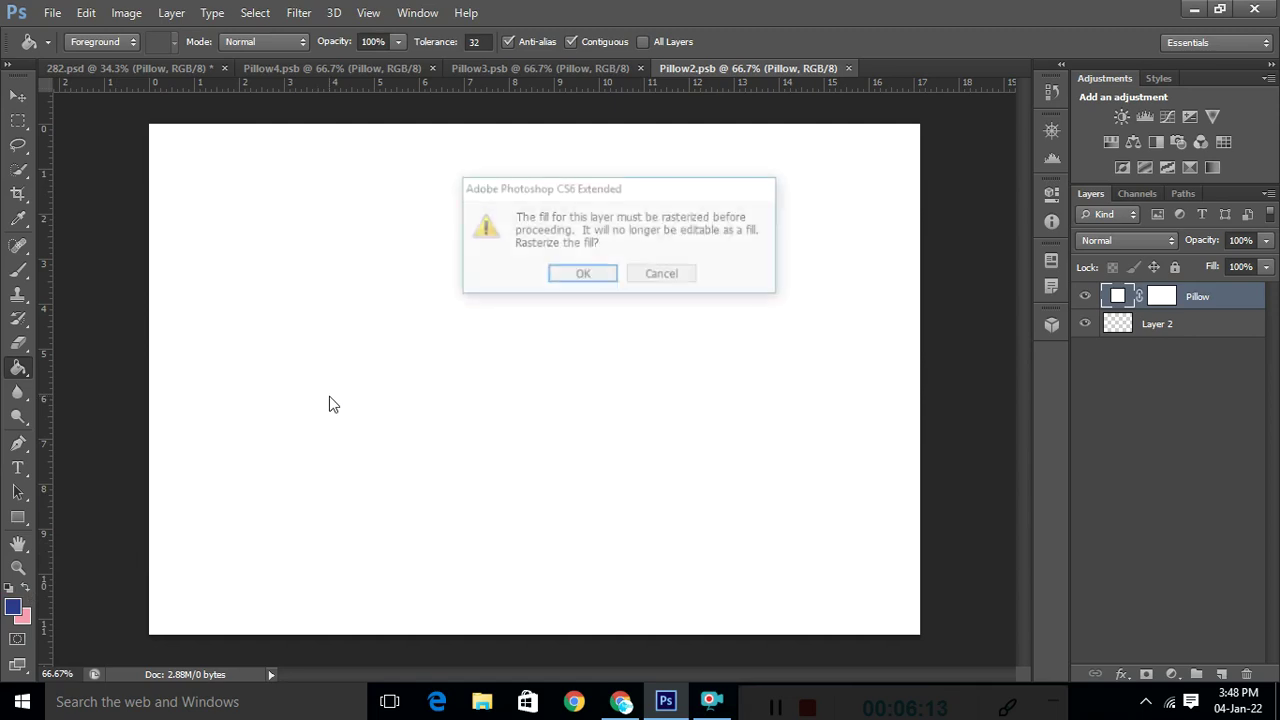
{"action": "left_click", "coordinate": [553, 281]}
{"action": "left_click", "coordinate": [551, 292]}
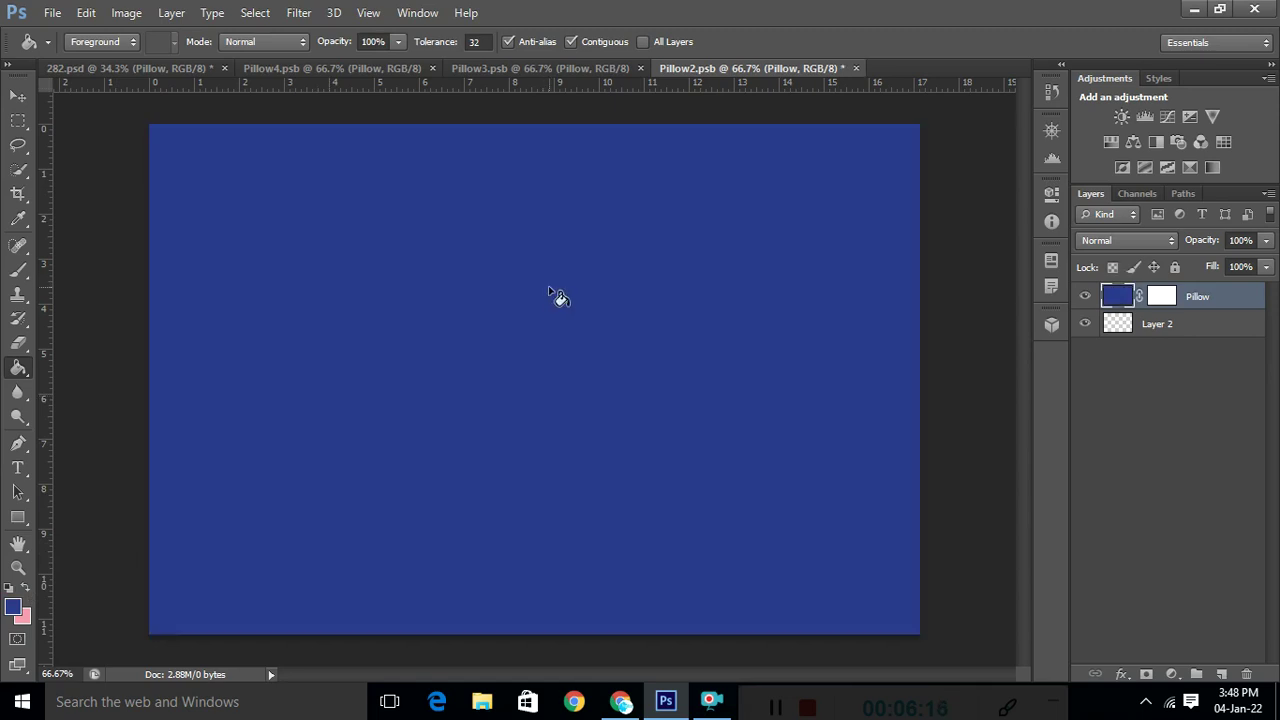
{"action": "key", "text": "ctrl+s"}
{"action": "left_click", "coordinate": [173, 70]}
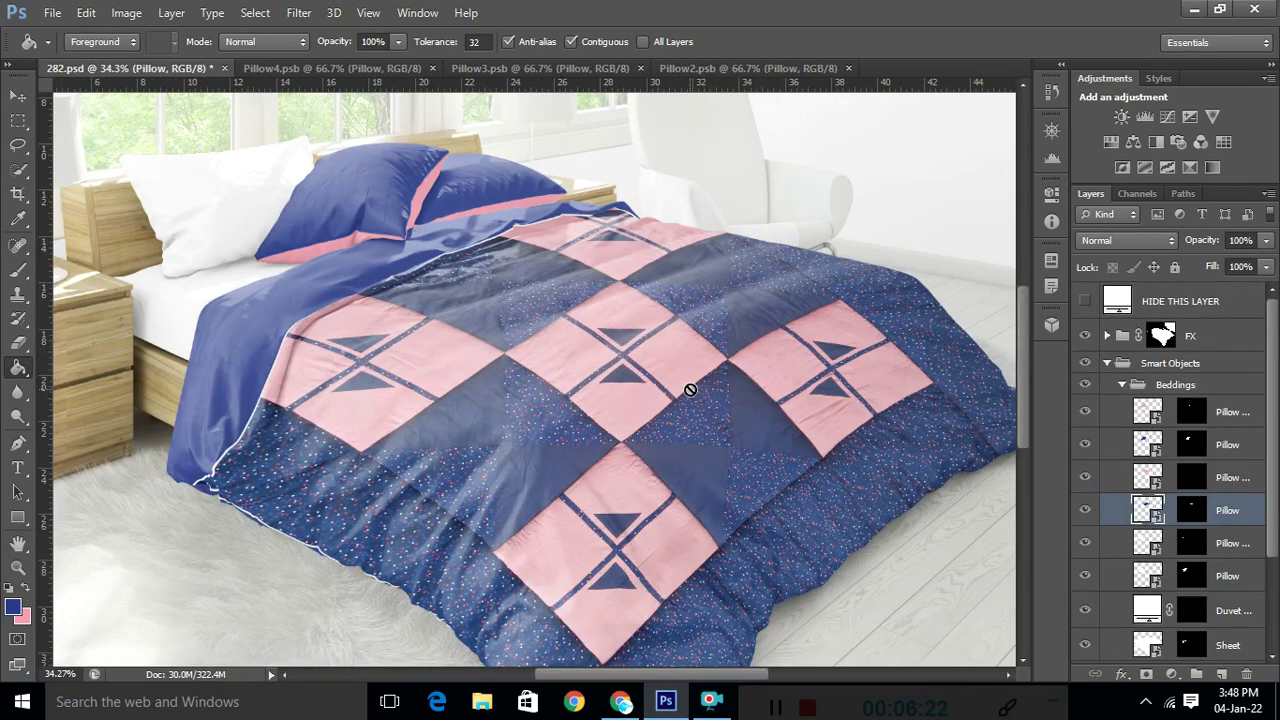
Rasterize and fill the third Pillow Back smart object's contents (Pillow1.psb) with the pink, save them and return to 282.psd.
{"action": "left_click", "coordinate": [1155, 545]}
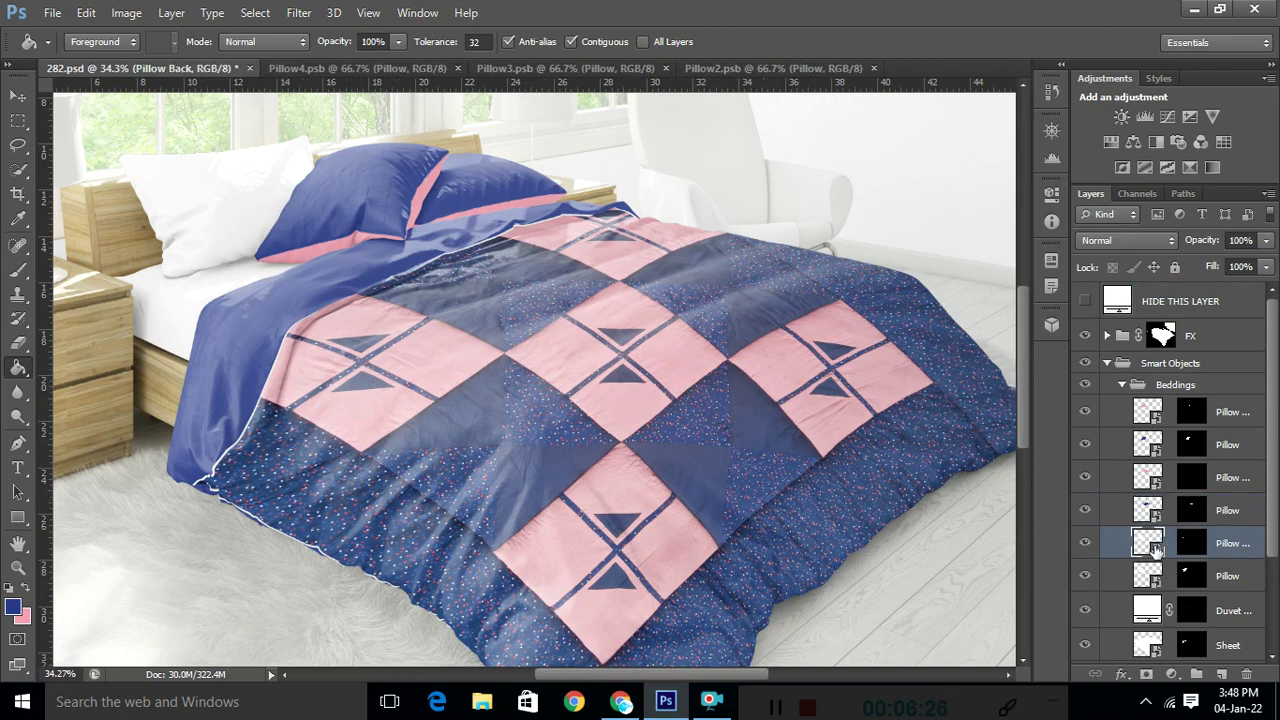
{"action": "double_click", "coordinate": [1155, 547]}
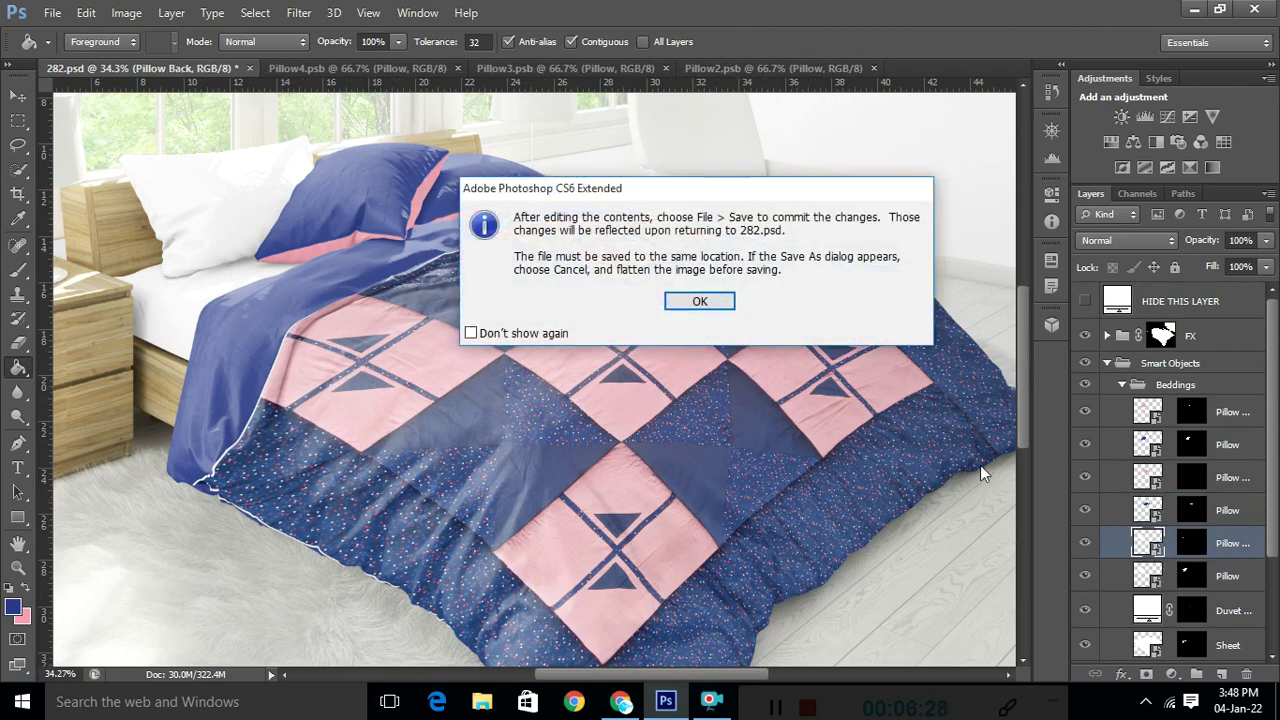
{"action": "key", "text": "Return"}
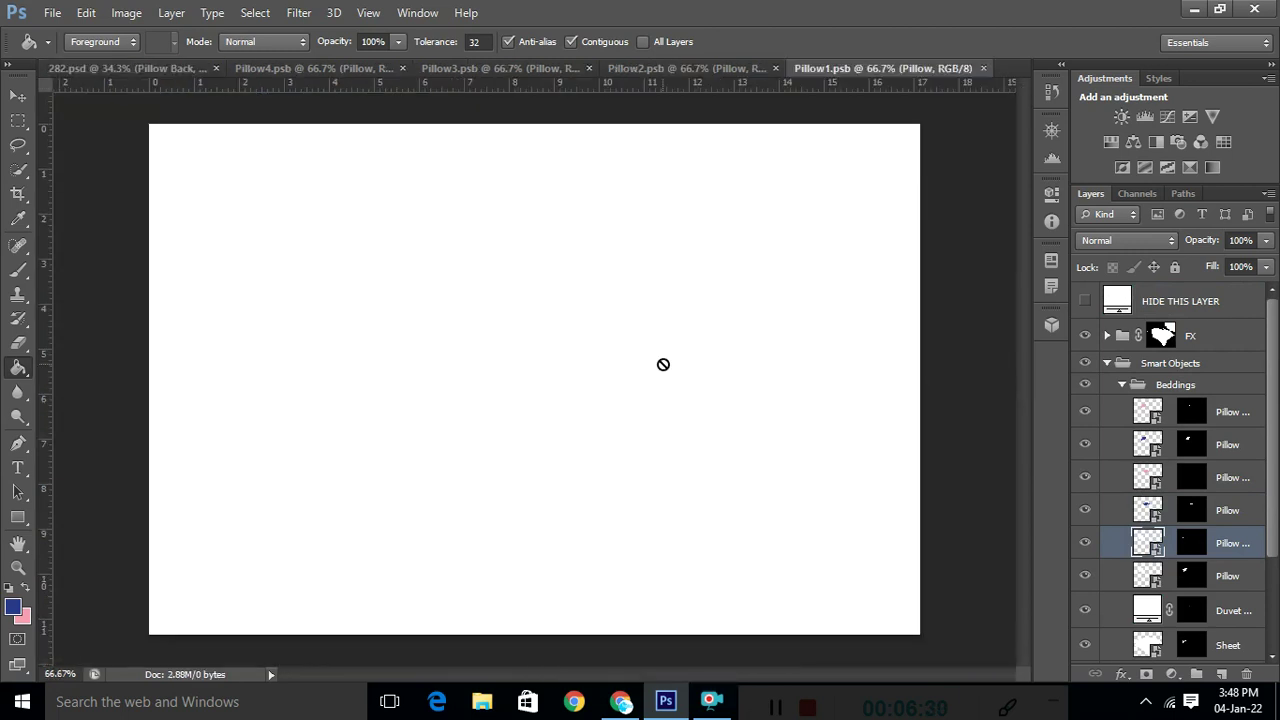
{"action": "left_click", "coordinate": [27, 588]}
{"action": "left_click", "coordinate": [342, 352]}
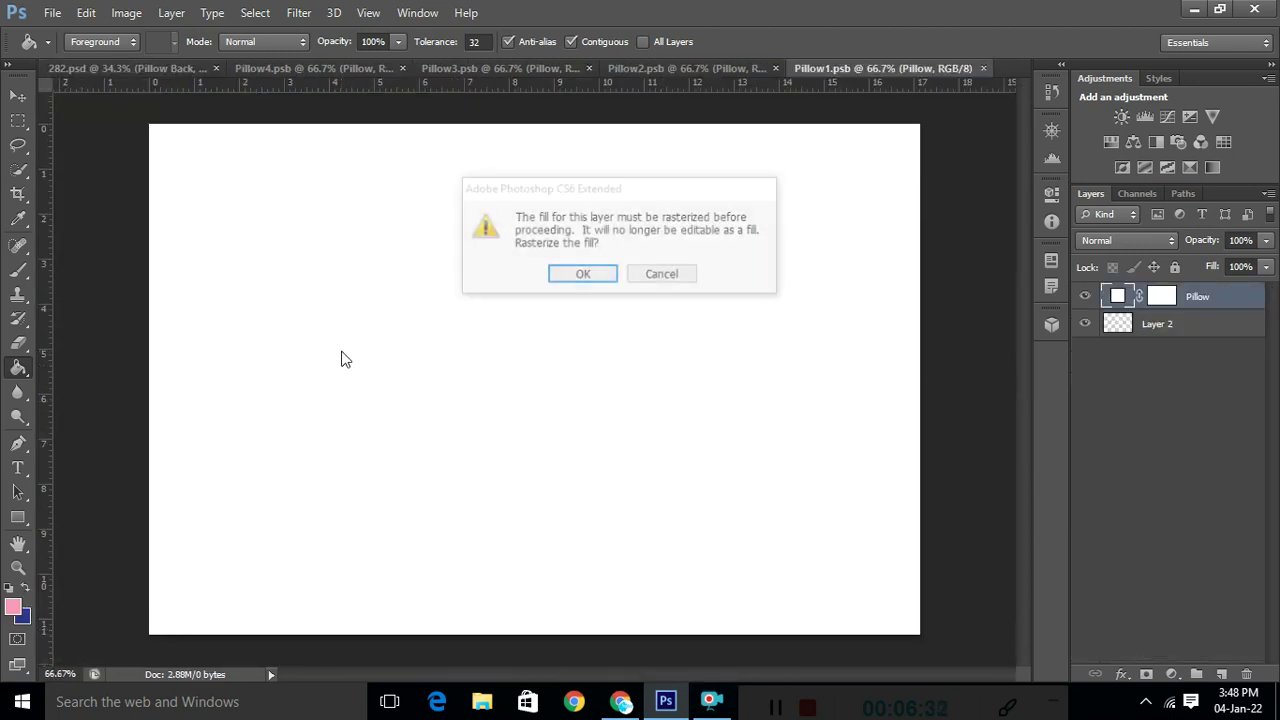
{"action": "key", "text": "Return"}
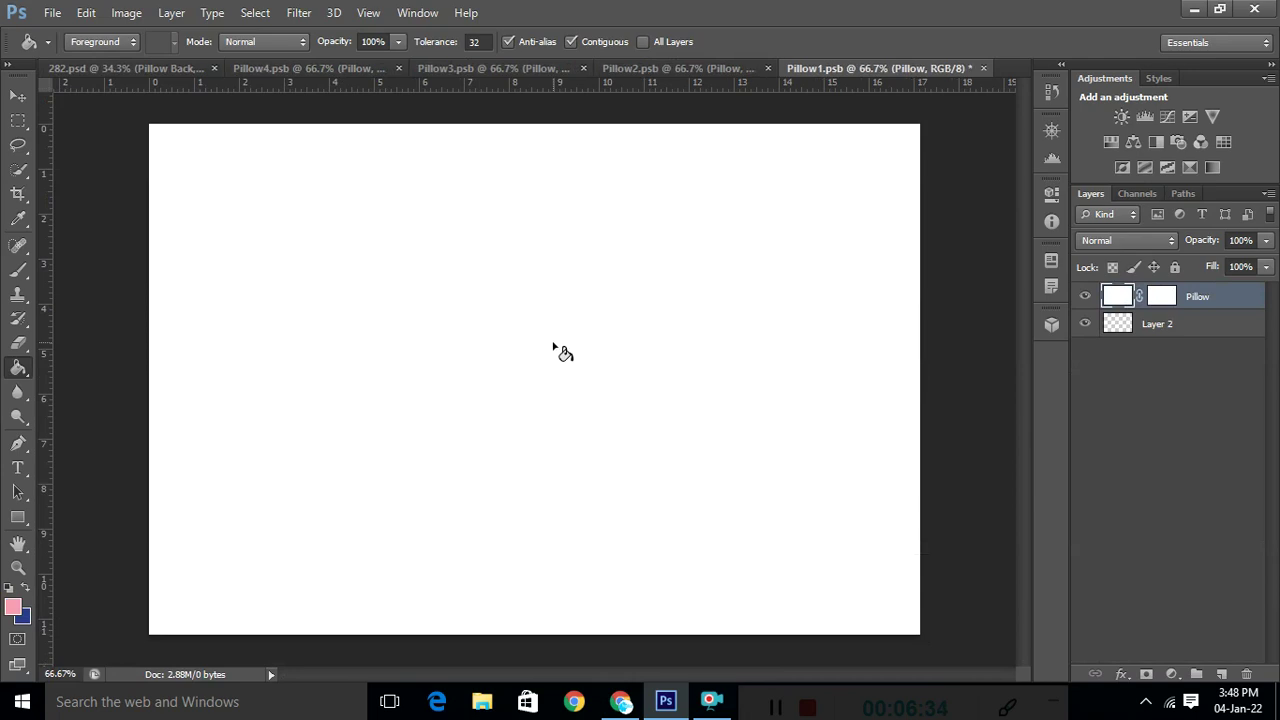
{"action": "left_click", "coordinate": [562, 458]}
{"action": "key", "text": "ctrl+s"}
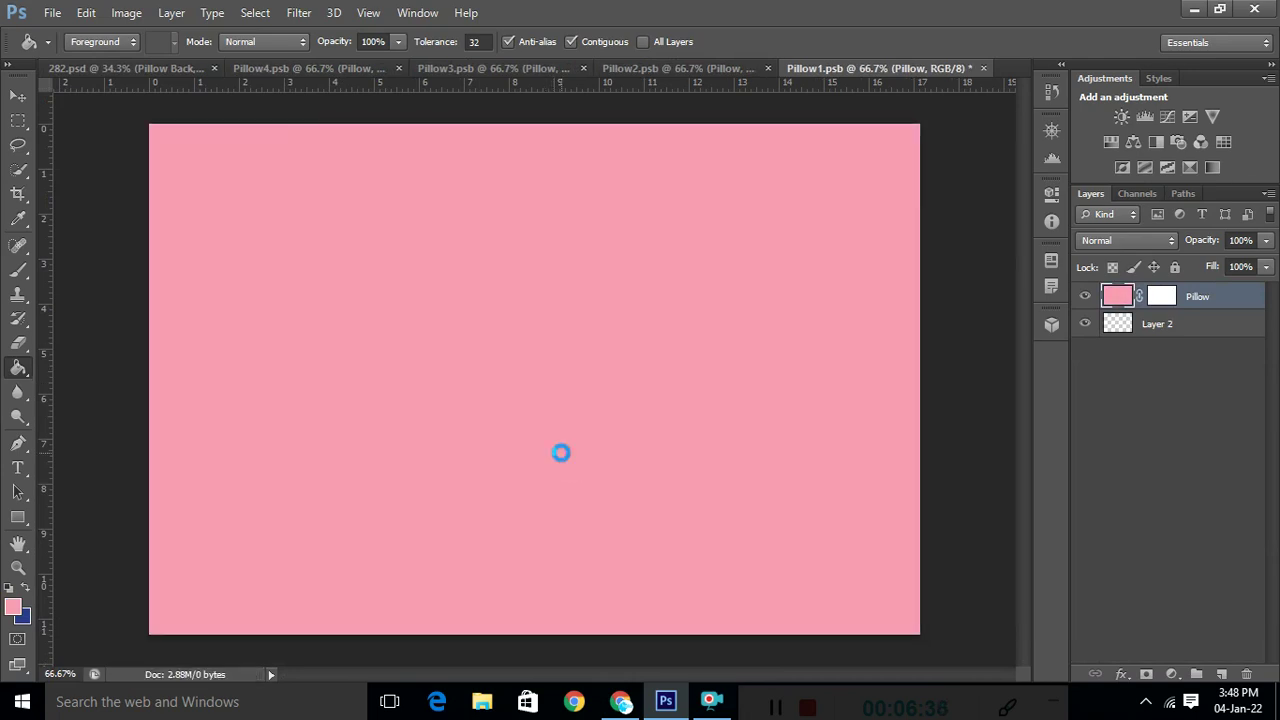
{"action": "left_click", "coordinate": [178, 70]}
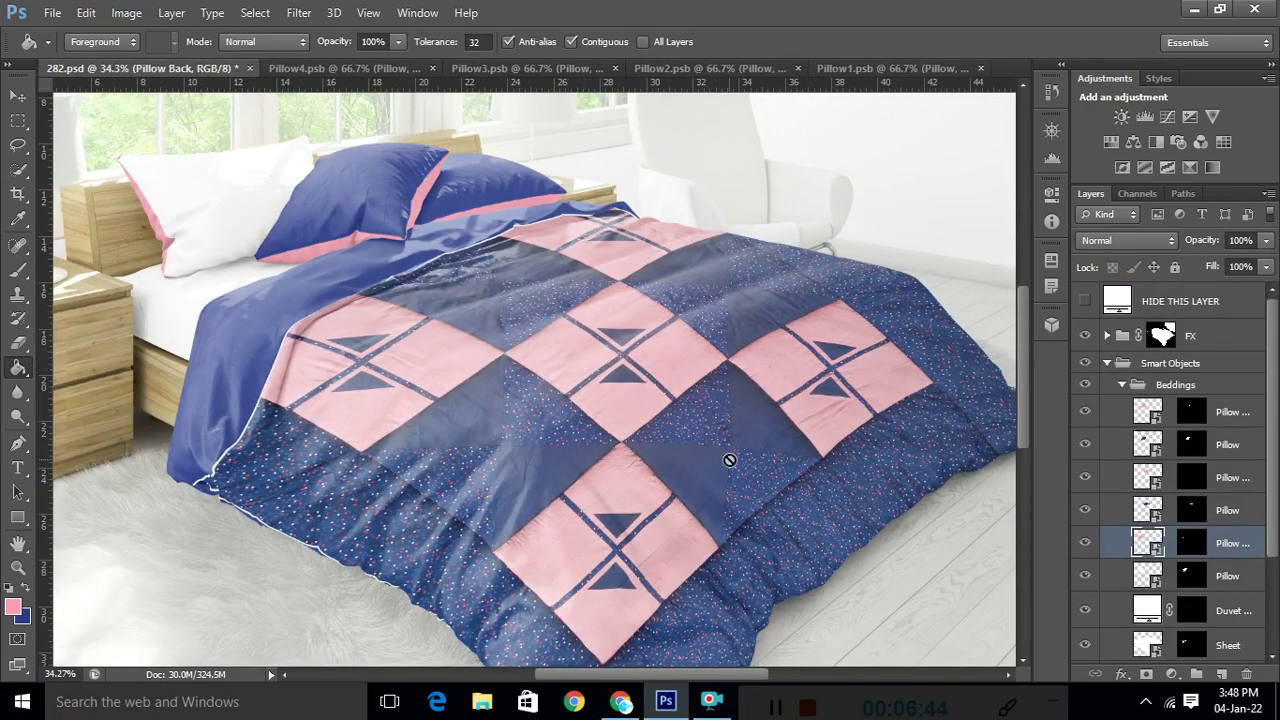
Refill the third Pillow Back smart object's contents (Pillow1.psb) with the blue, save them and return to 282.psd.
{"action": "scroll", "coordinate": [728, 457], "scroll_direction": "down", "scroll_amount": 1}
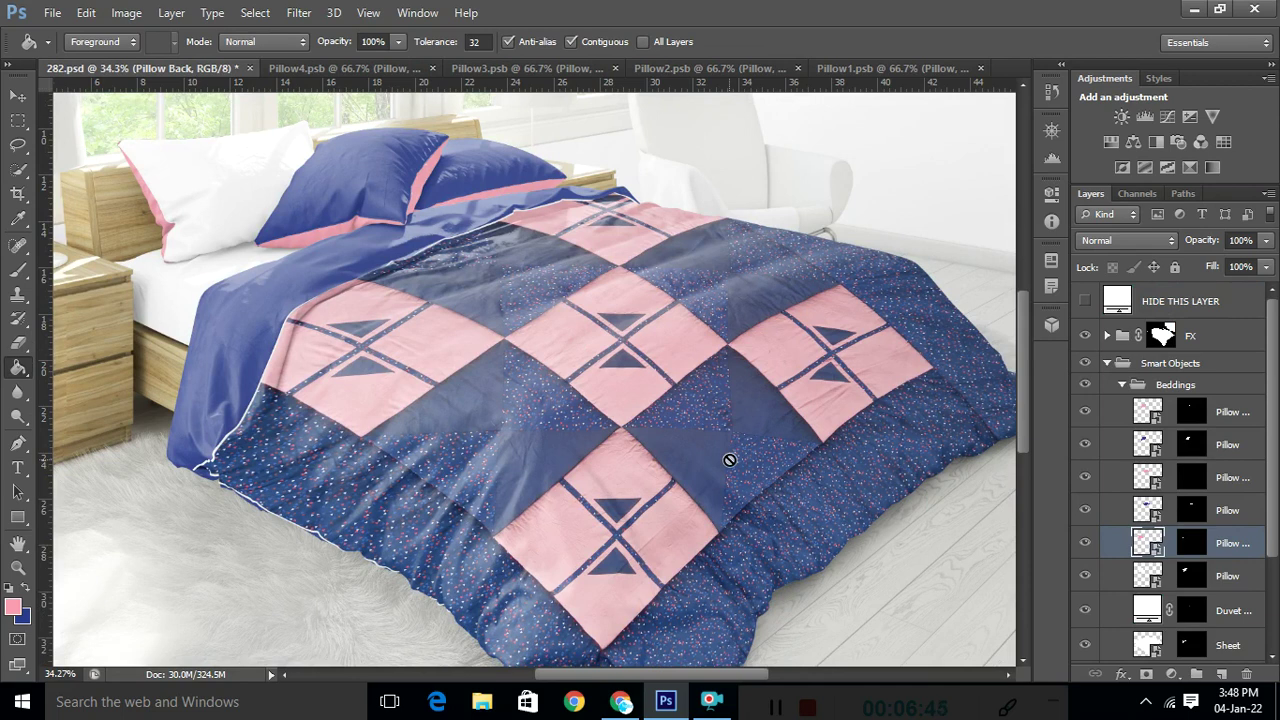
{"action": "double_click", "coordinate": [1158, 545]}
{"action": "left_click", "coordinate": [699, 301]}
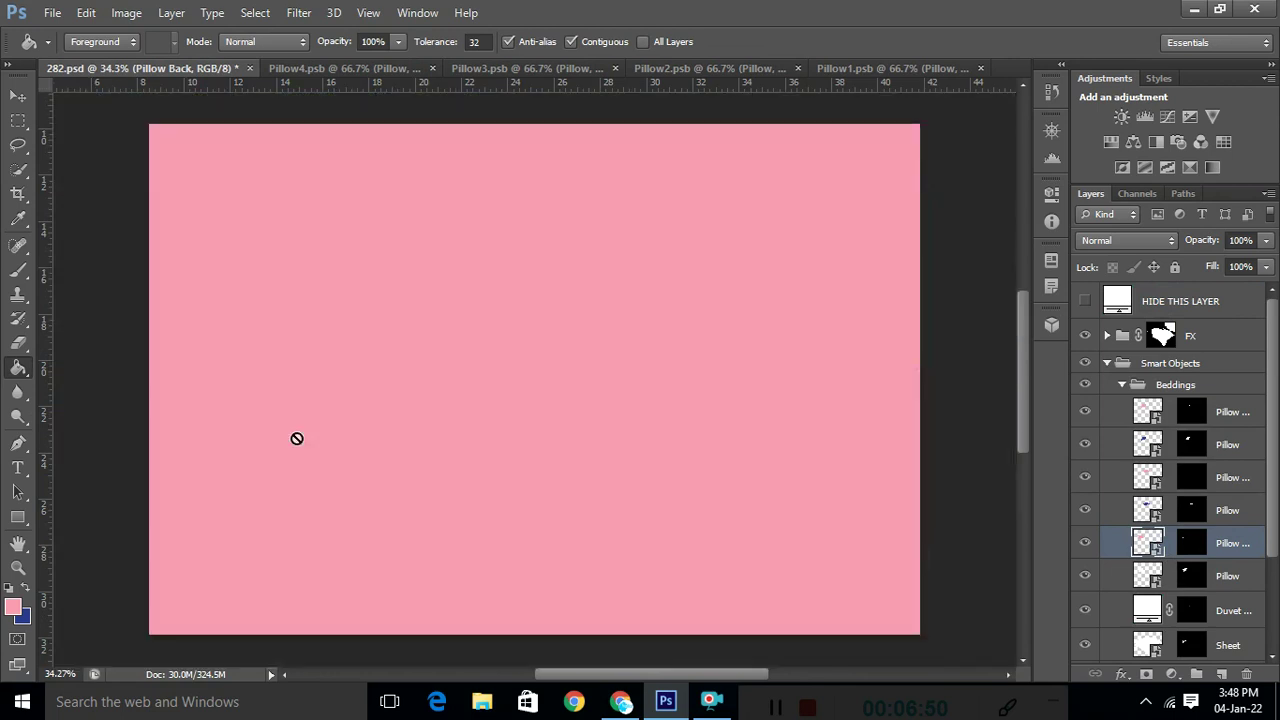
{"action": "left_click", "coordinate": [27, 589]}
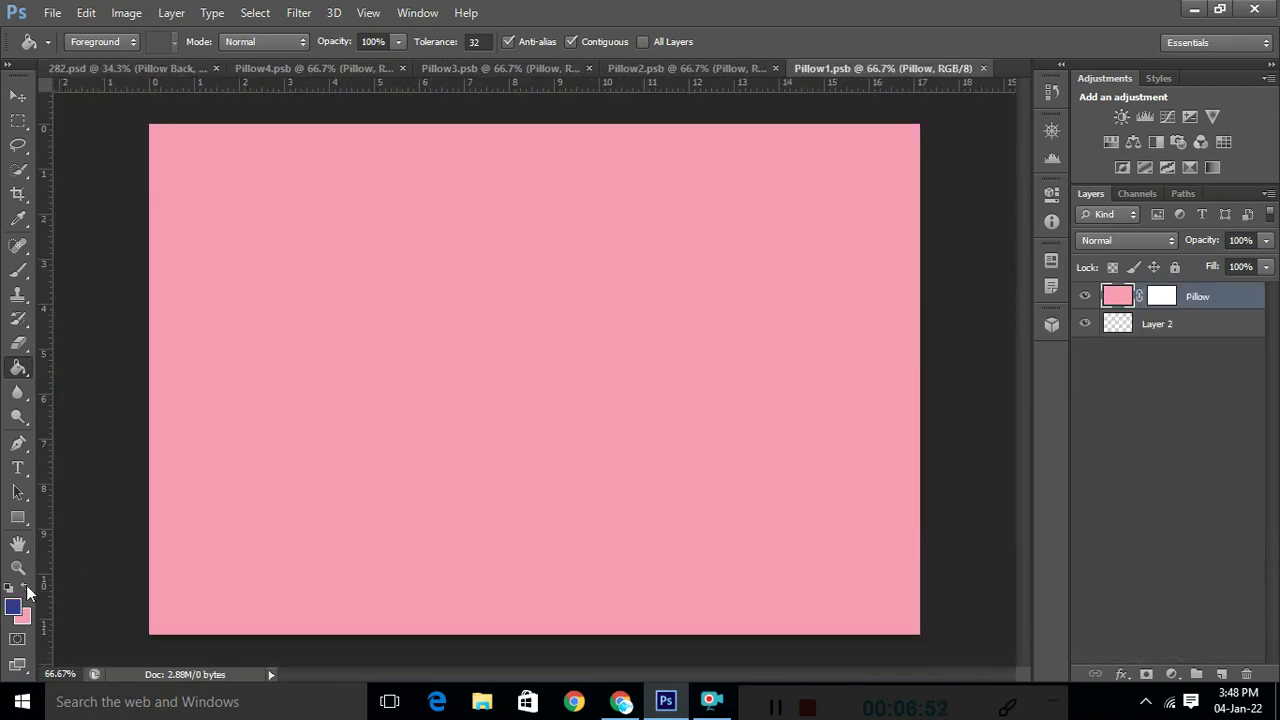
{"action": "left_click", "coordinate": [325, 290]}
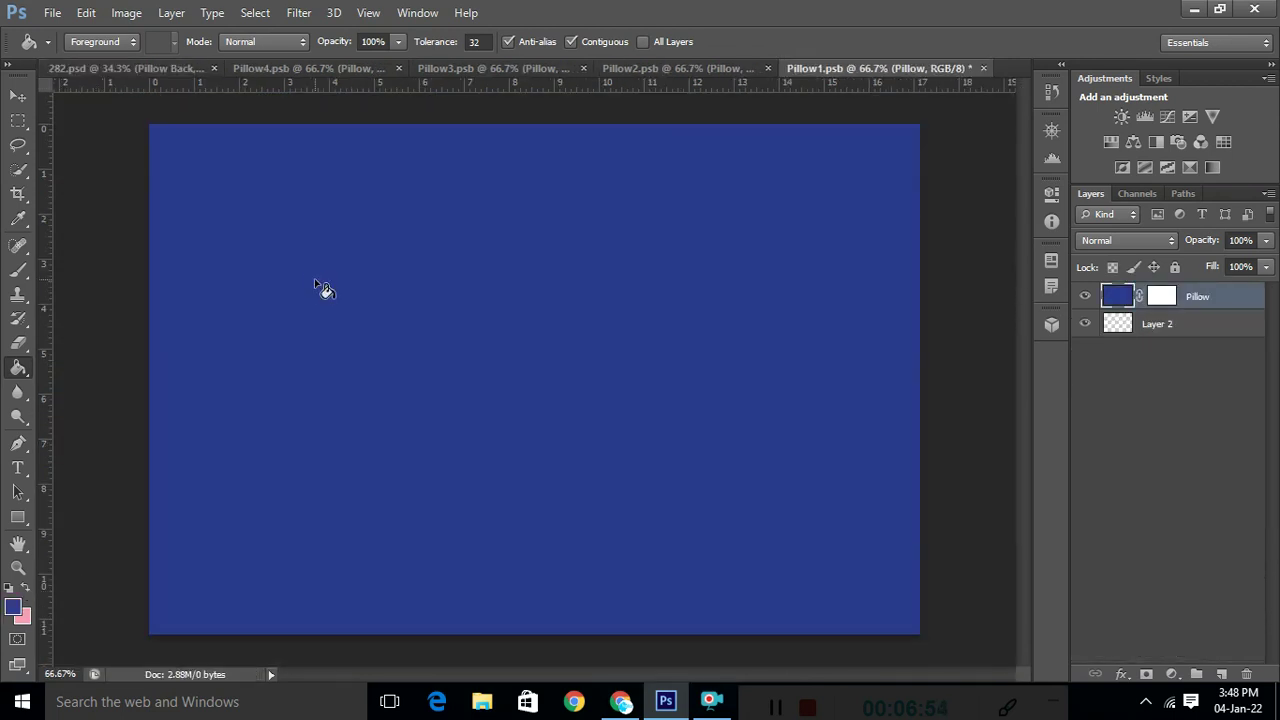
{"action": "key", "text": "ctrl+s"}
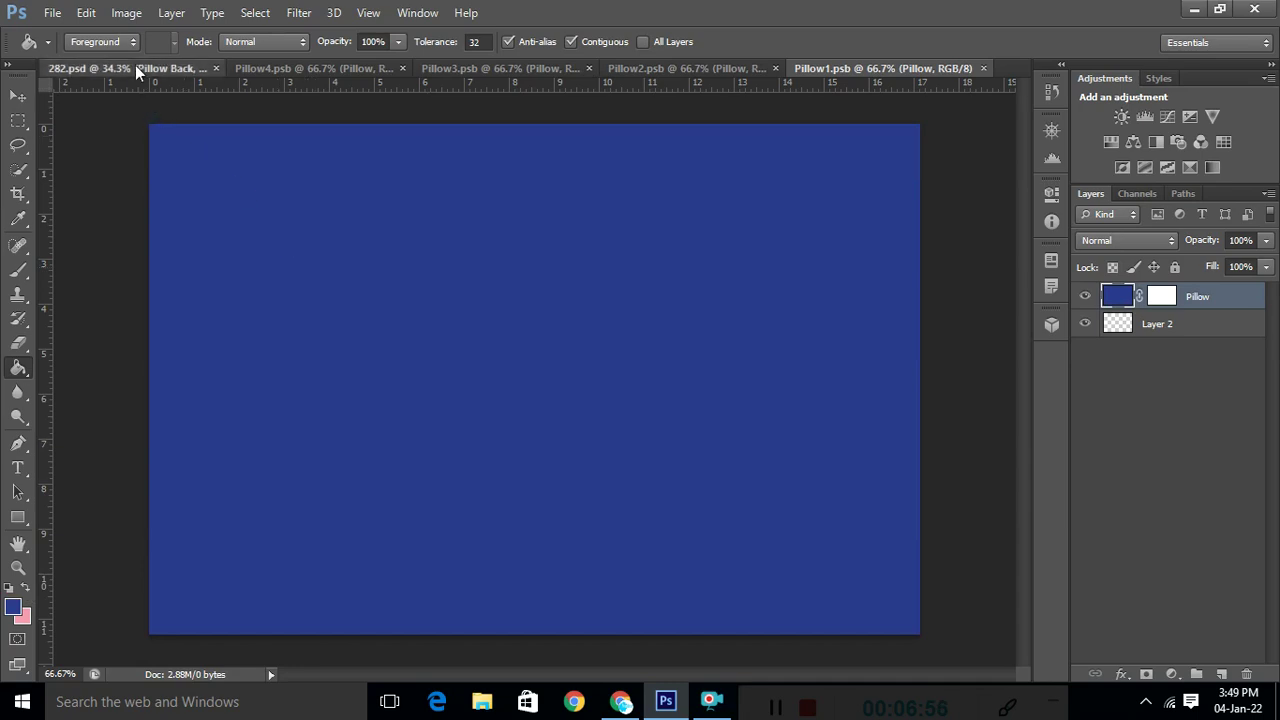
{"action": "key", "text": "ctrl+Tab"}
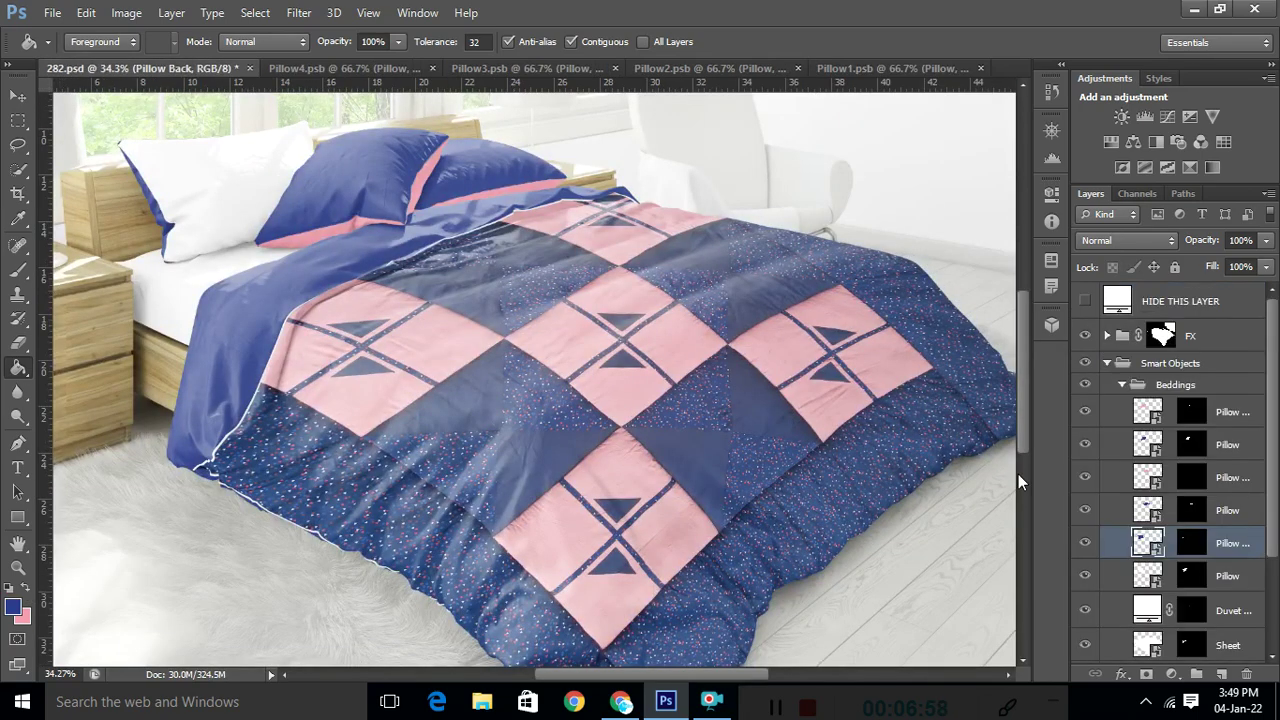
Rasterize and fill the third Pillow smart object's contents (Pillow.psb) with the pink, save them and return to 282.psd.
{"action": "double_click", "coordinate": [1150, 578]}
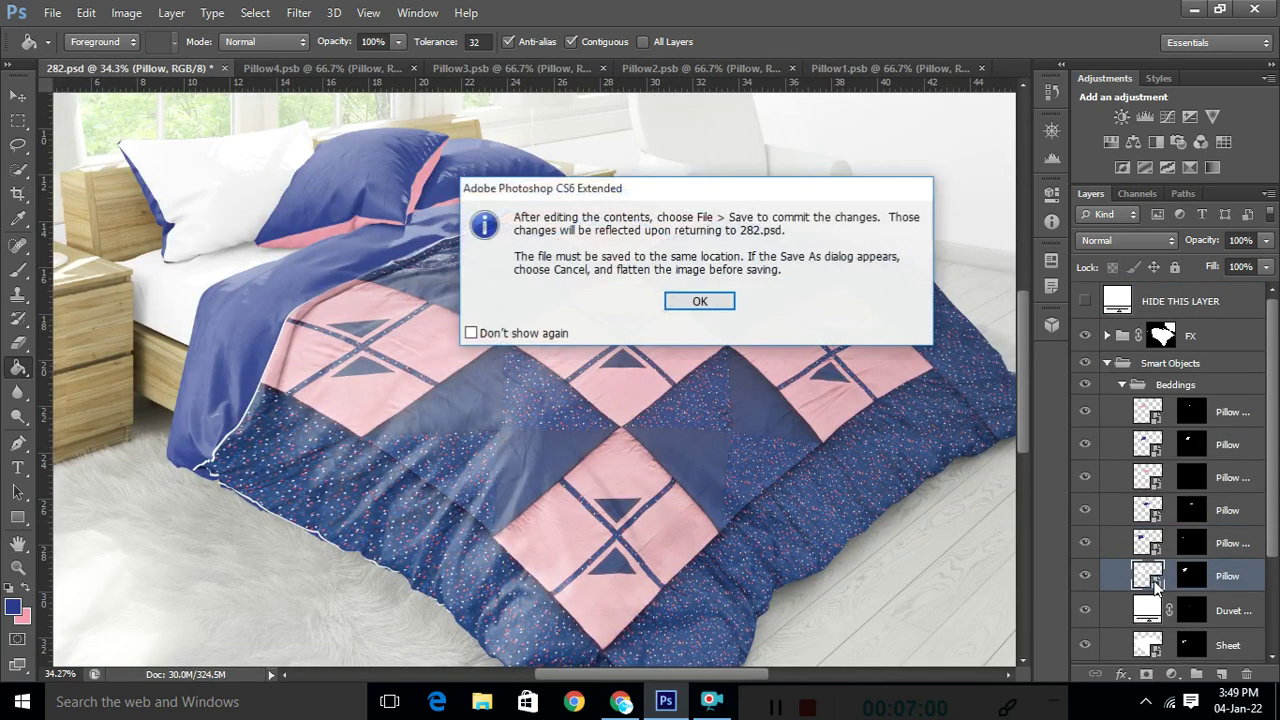
{"action": "left_click", "coordinate": [692, 304]}
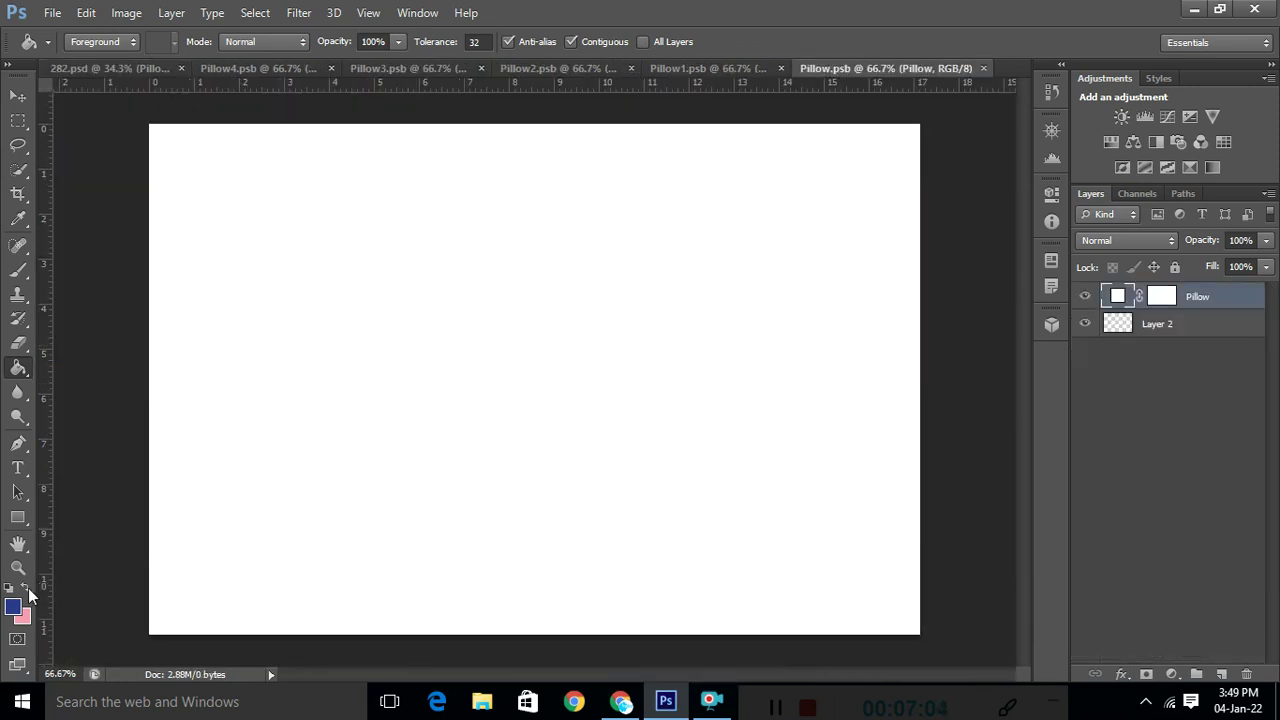
{"action": "left_click", "coordinate": [22, 591]}
{"action": "left_click", "coordinate": [394, 377]}
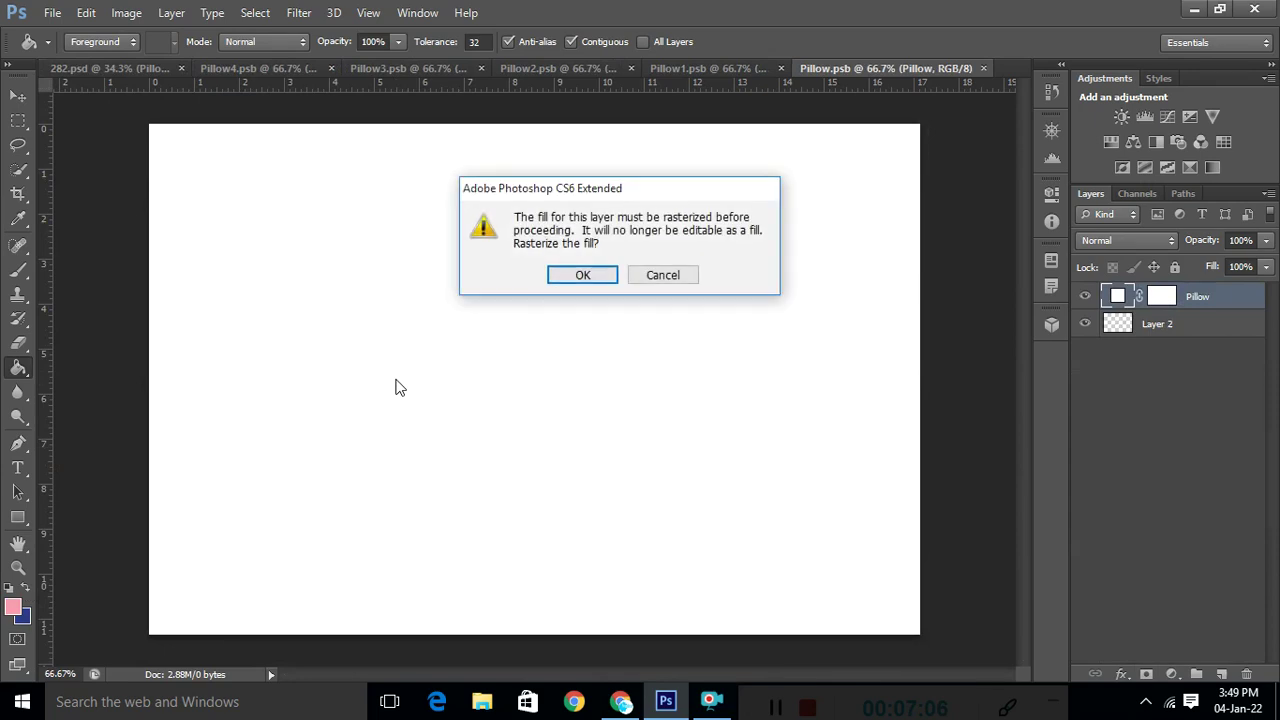
{"action": "key", "text": "Return"}
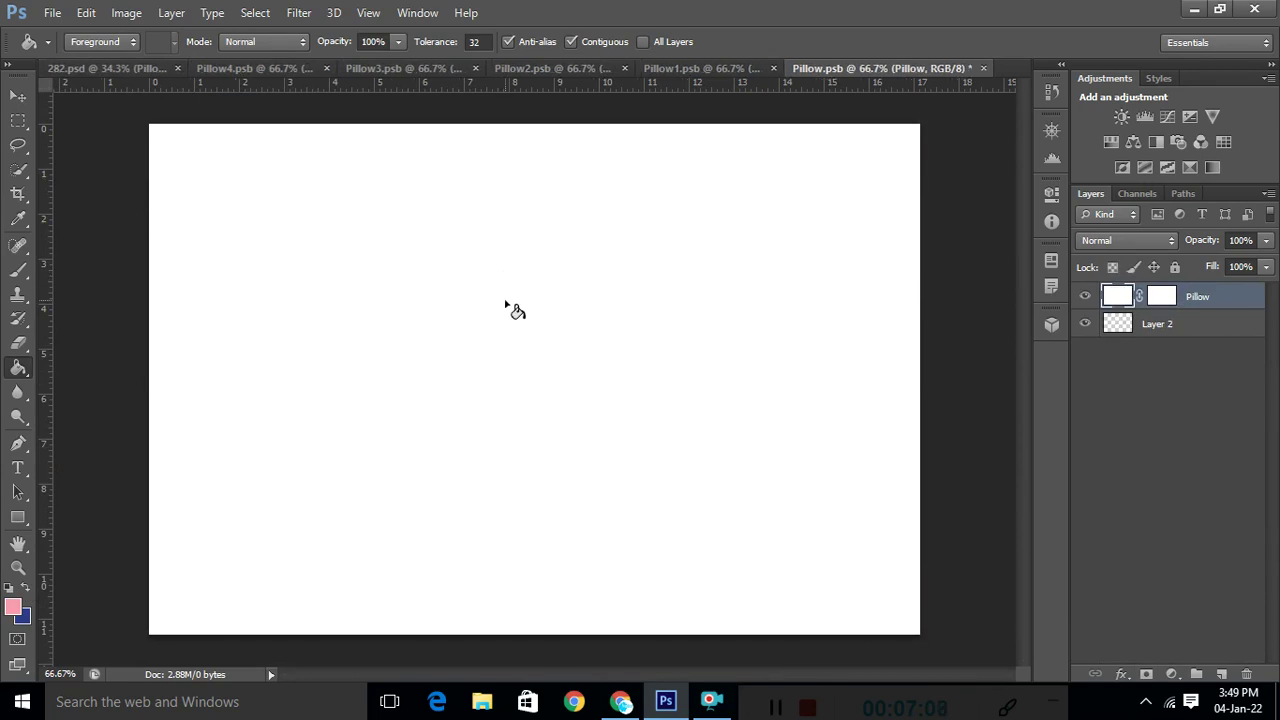
{"action": "left_click", "coordinate": [510, 306]}
{"action": "left_click", "coordinate": [504, 302]}
{"action": "key", "text": "ctrl+s"}
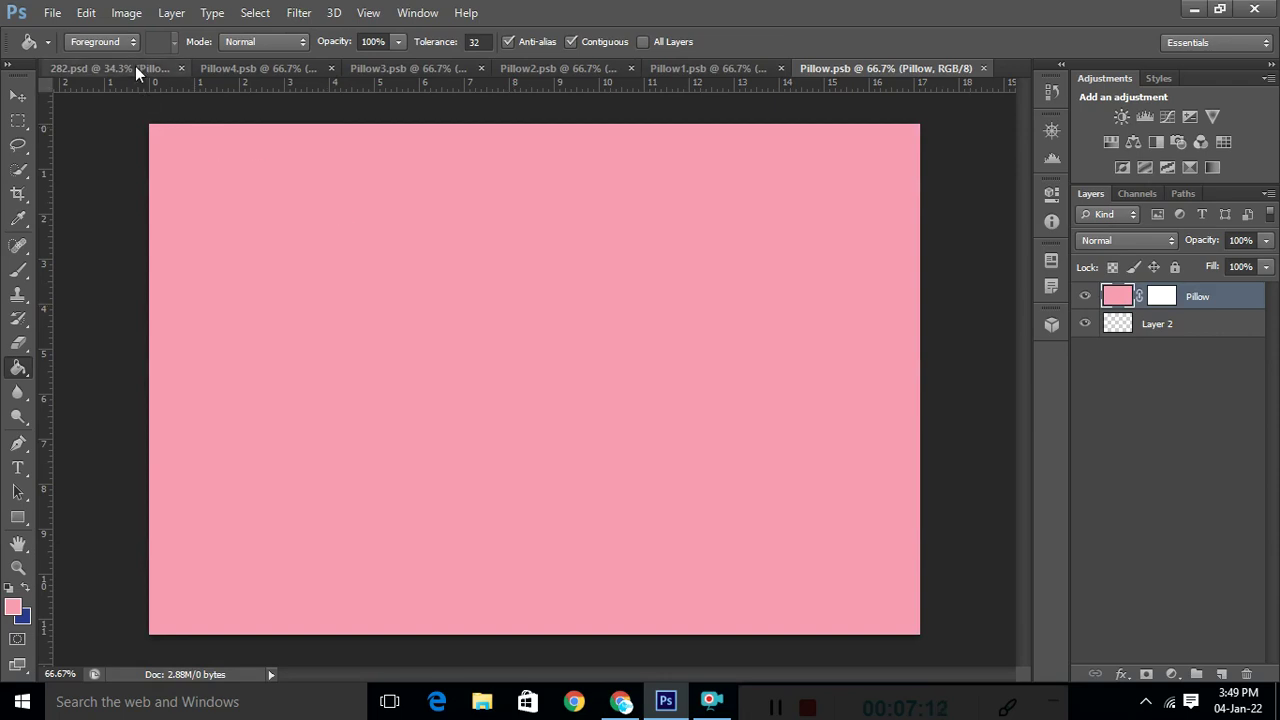
{"action": "key", "text": "ctrl+Tab"}
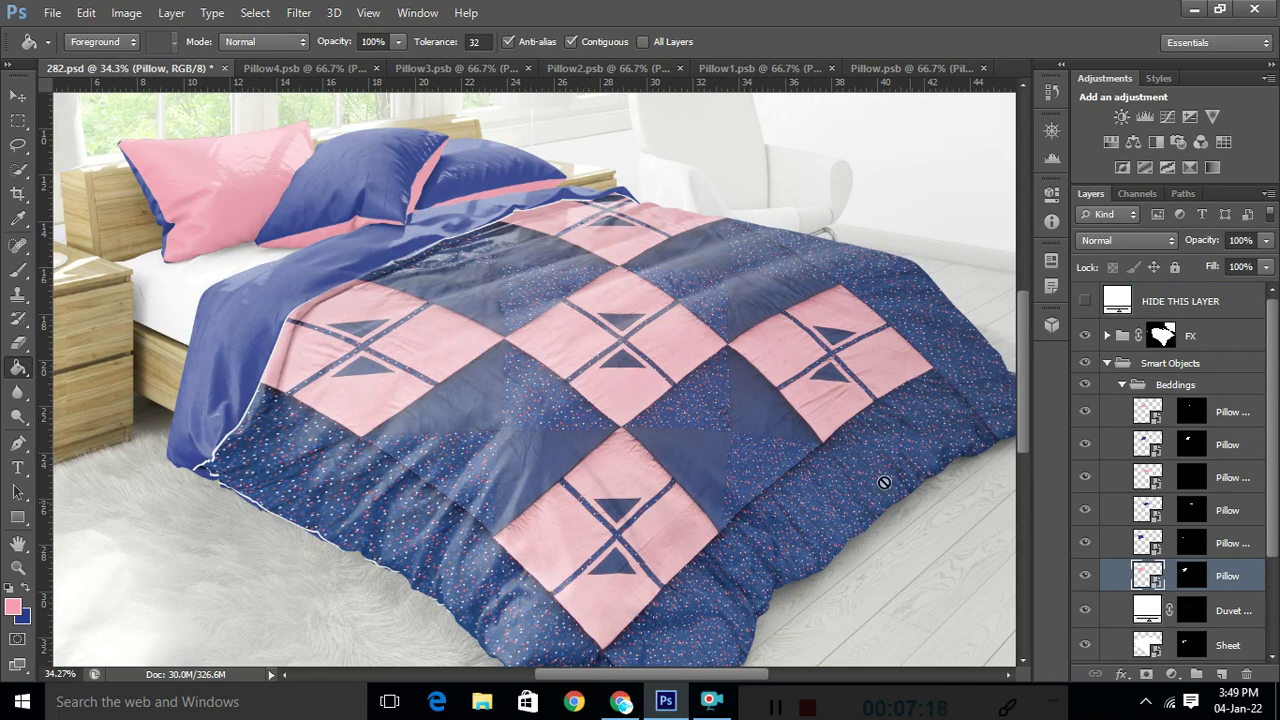
Rasterize and fill the Sheet smart object's contents (Duvet11.psb) with the pink, save them and return to 282.psd.
{"action": "scroll", "coordinate": [1155, 540], "scroll_direction": "down", "scroll_amount": 2}
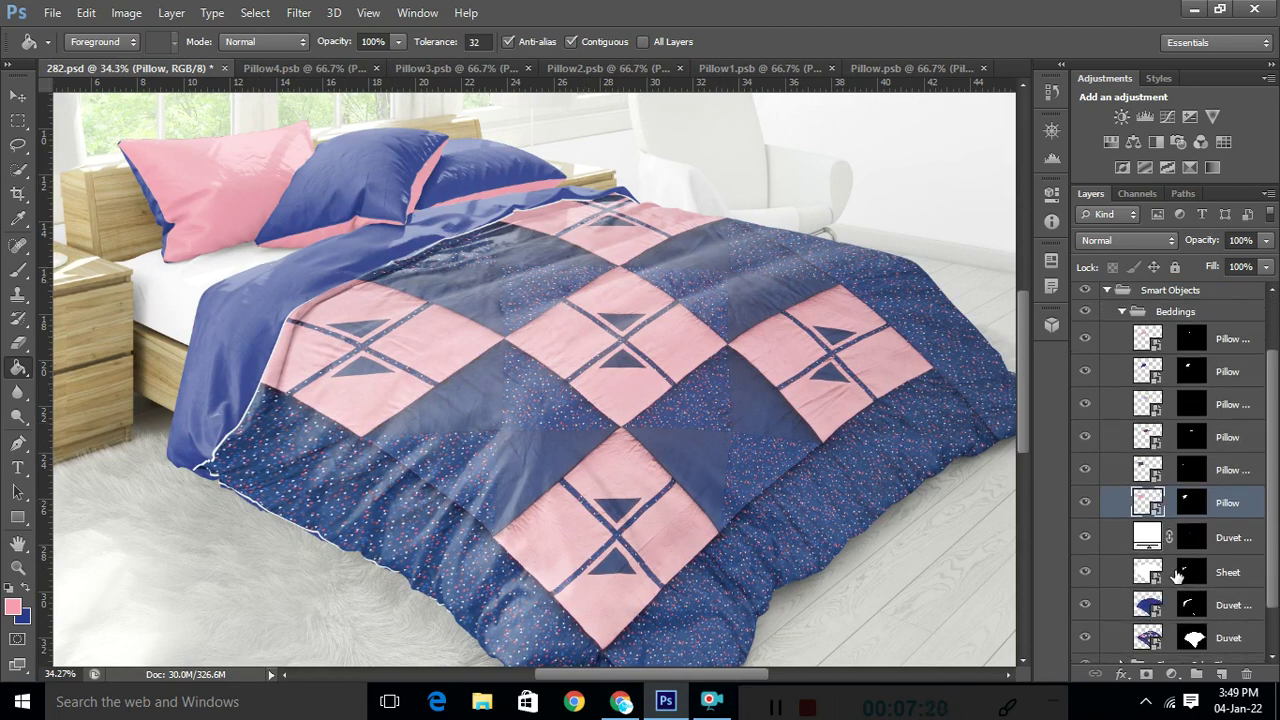
{"action": "double_click", "coordinate": [1155, 577]}
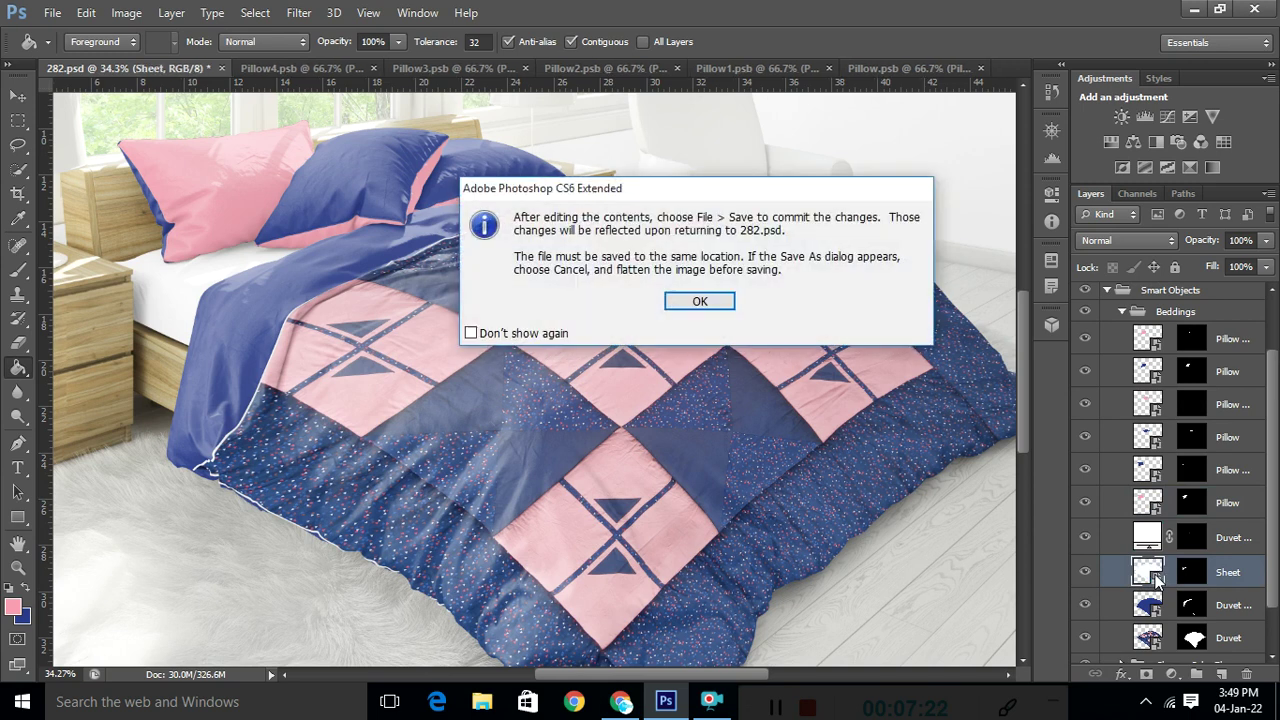
{"action": "left_click", "coordinate": [722, 307]}
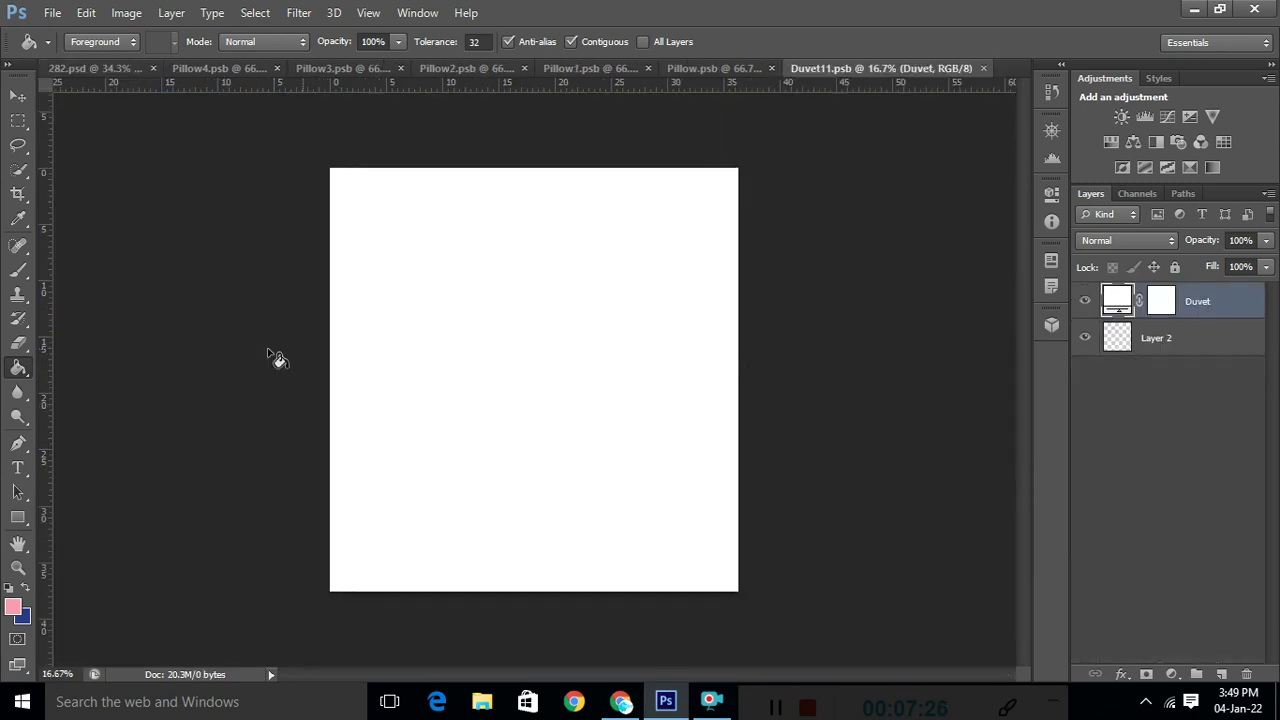
{"action": "left_click", "coordinate": [399, 348]}
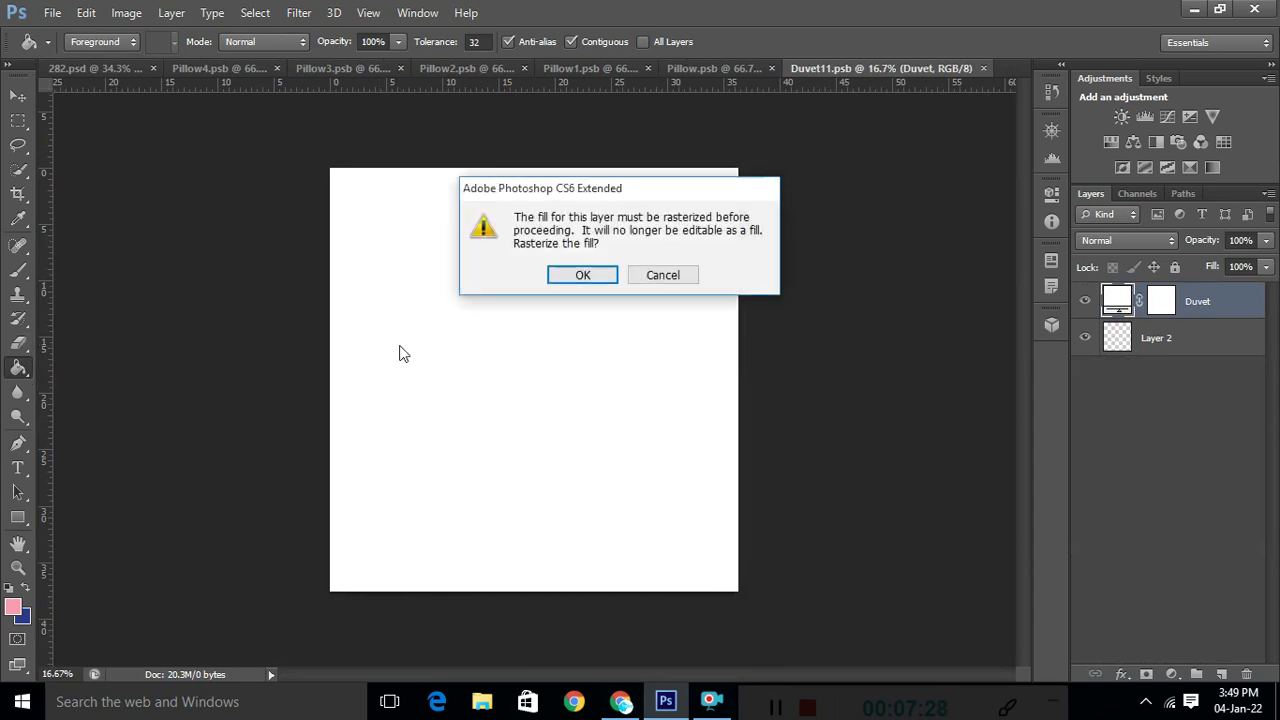
{"action": "key", "text": "Return"}
{"action": "key", "text": "Return"}
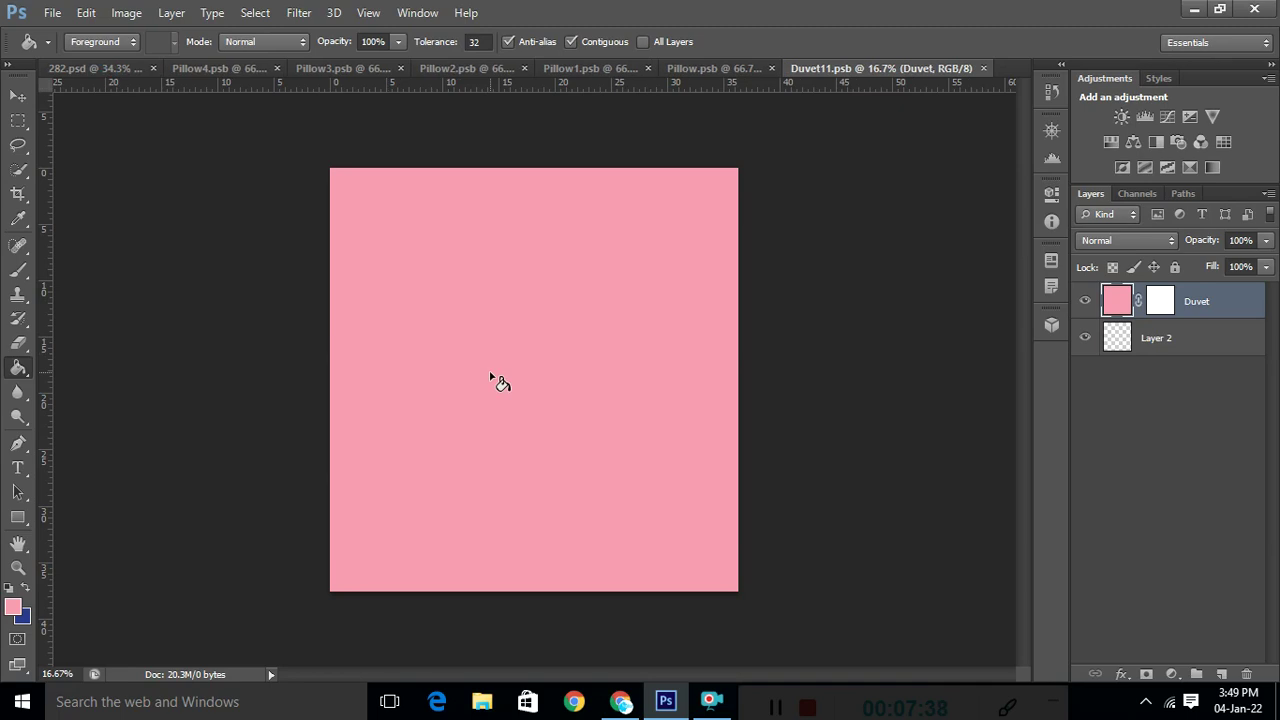
{"action": "left_click", "coordinate": [131, 72]}
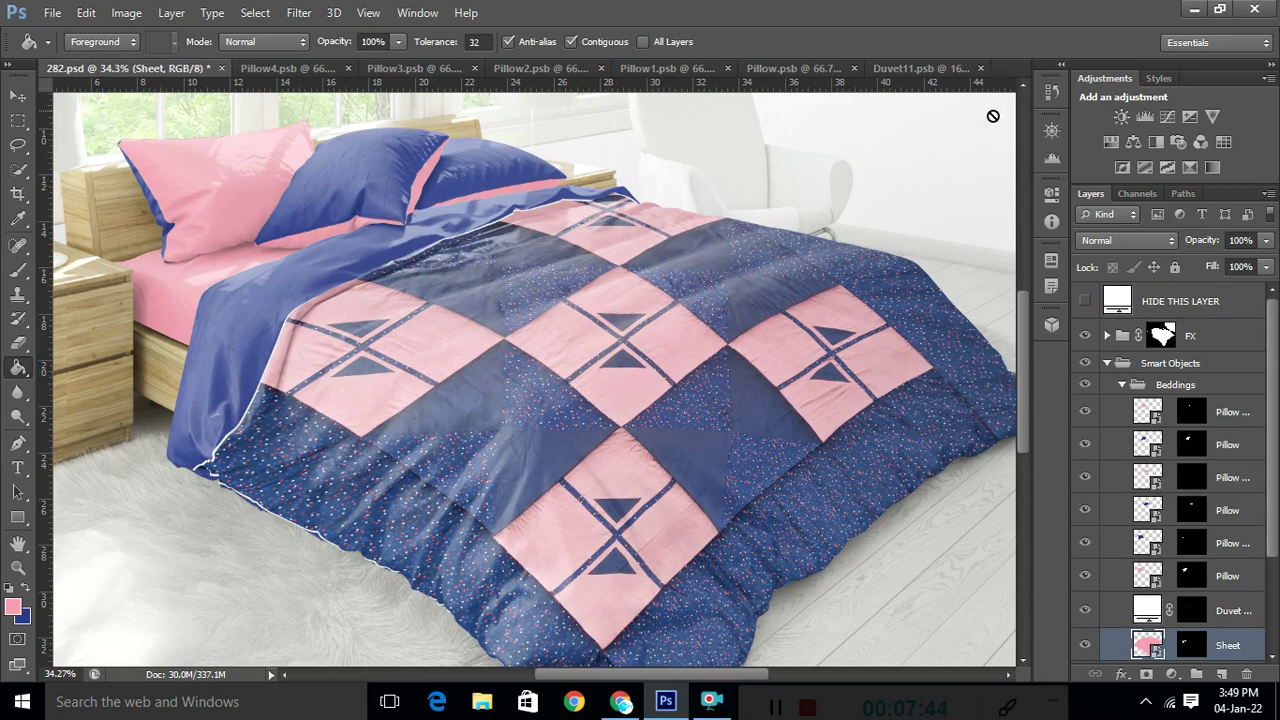
Close Duvet11.psb and all the open Pillow .psb documents, leaving only 282.psd open.
{"action": "left_click", "coordinate": [981, 70]}
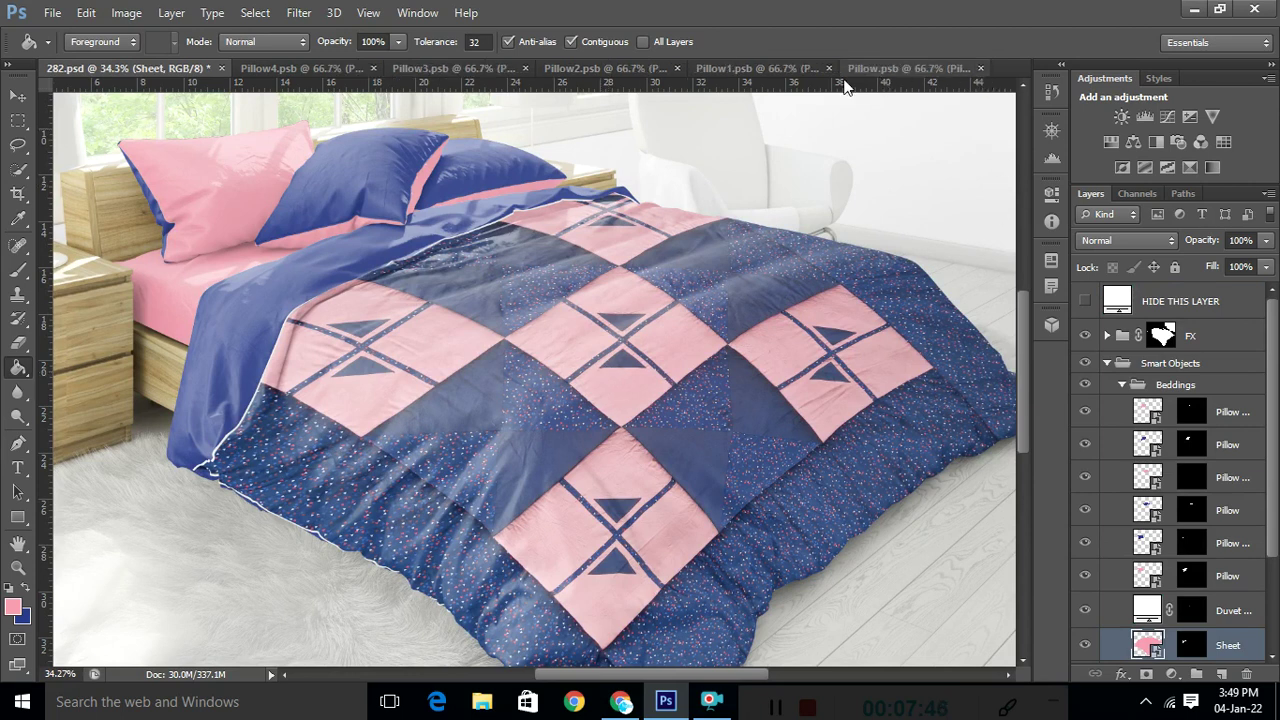
{"action": "left_click", "coordinate": [527, 70]}
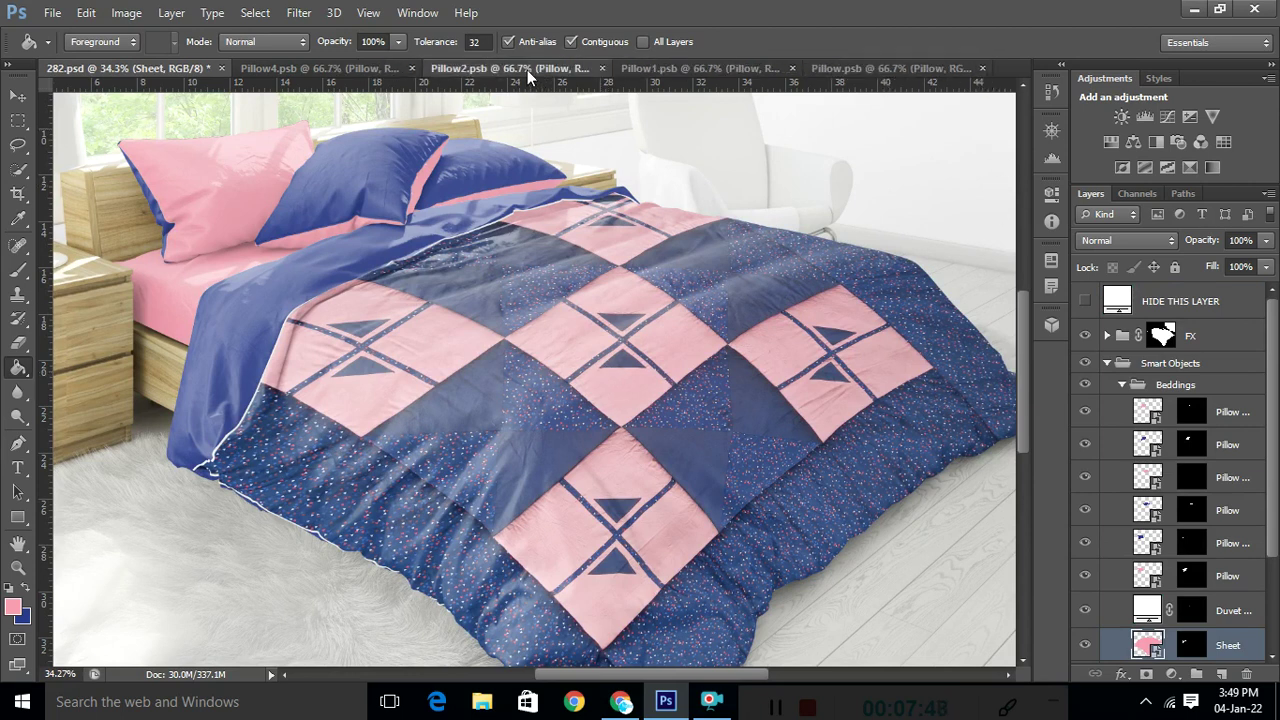
{"action": "left_click", "coordinate": [527, 70]}
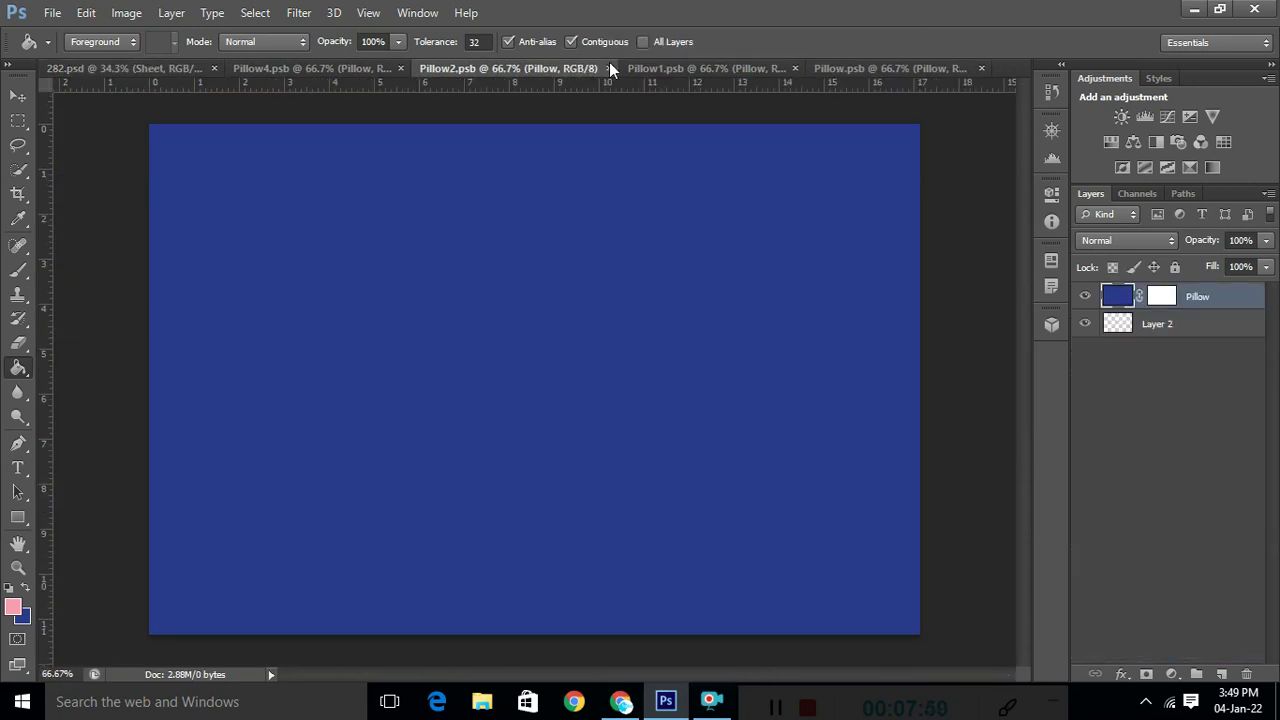
{"action": "left_click", "coordinate": [609, 68]}
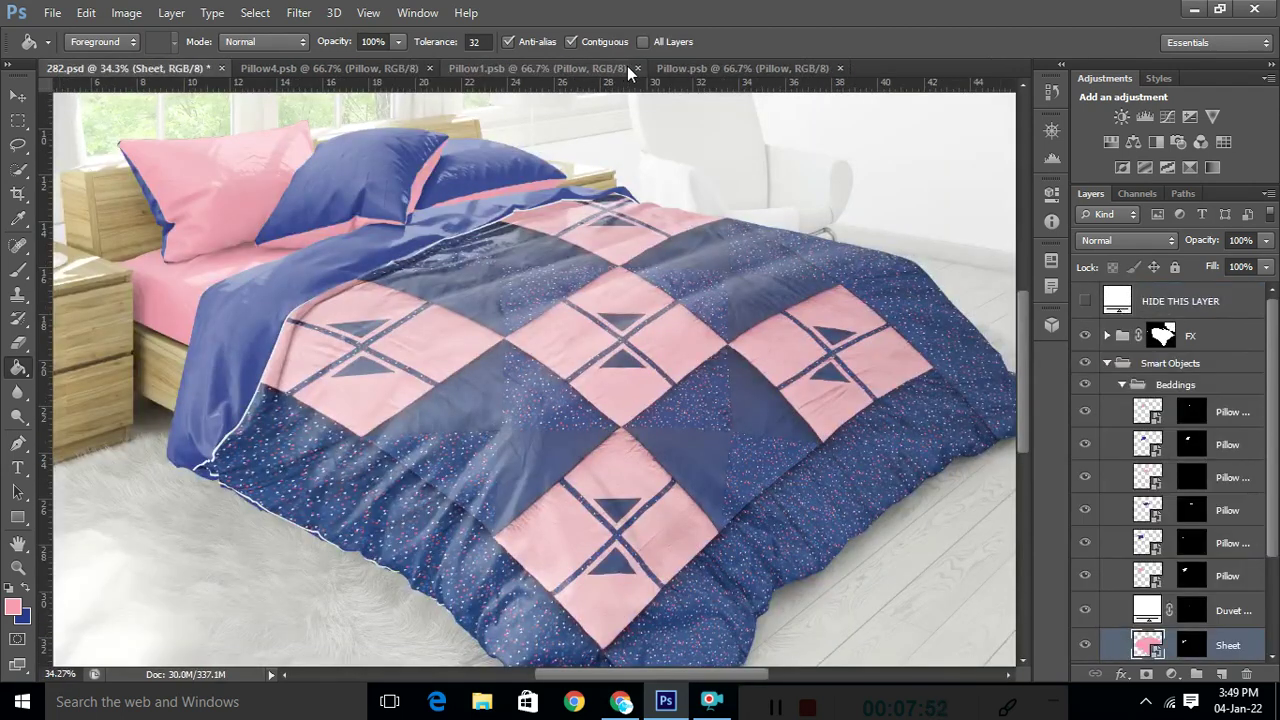
{"action": "left_click", "coordinate": [636, 69]}
{"action": "left_click", "coordinate": [636, 69]}
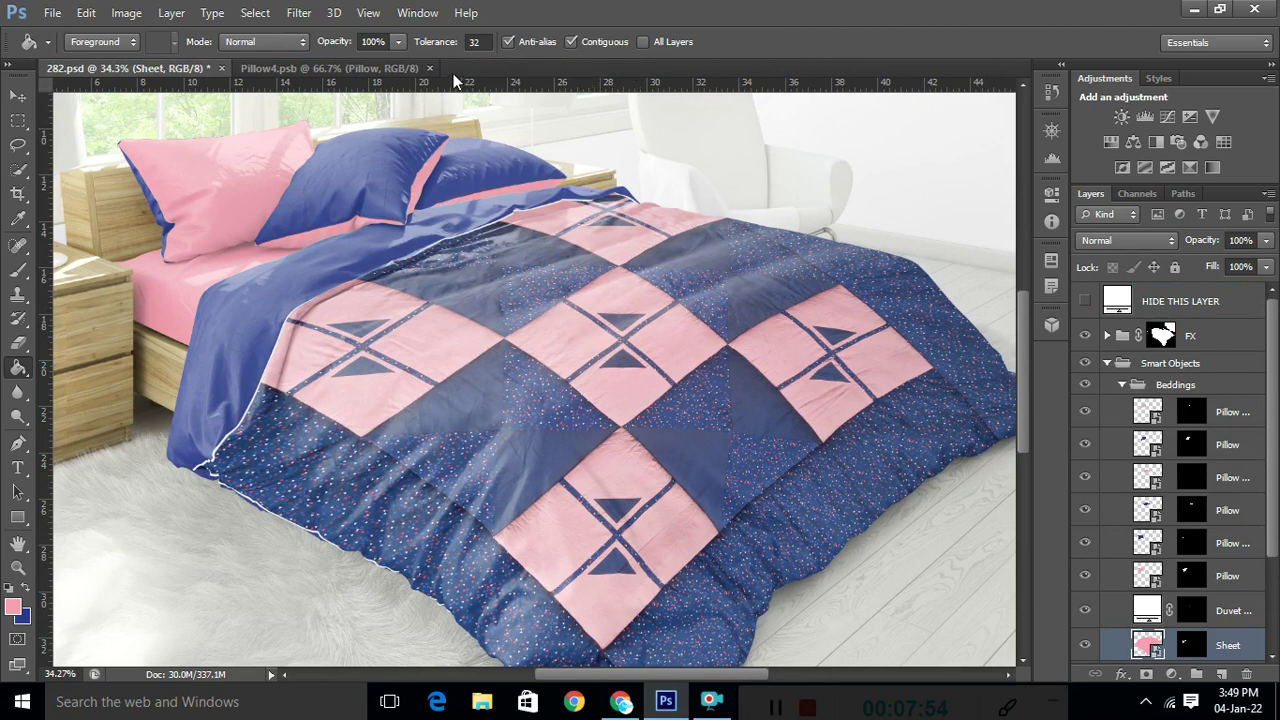
{"action": "left_click", "coordinate": [429, 70]}
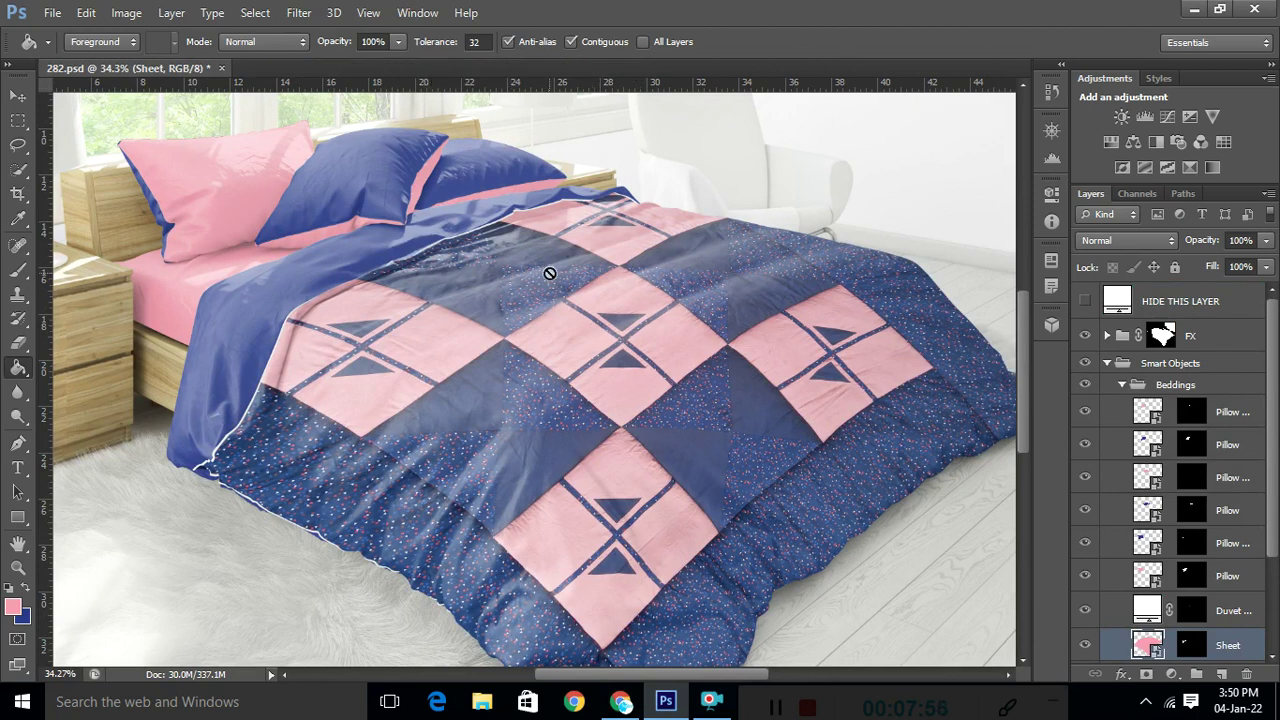
Expand the Change Color Elements layer group below the Duvet layers in 282.psd.
{"action": "left_click_drag", "start_coordinate": [549, 273], "coordinate": [490, 330]}
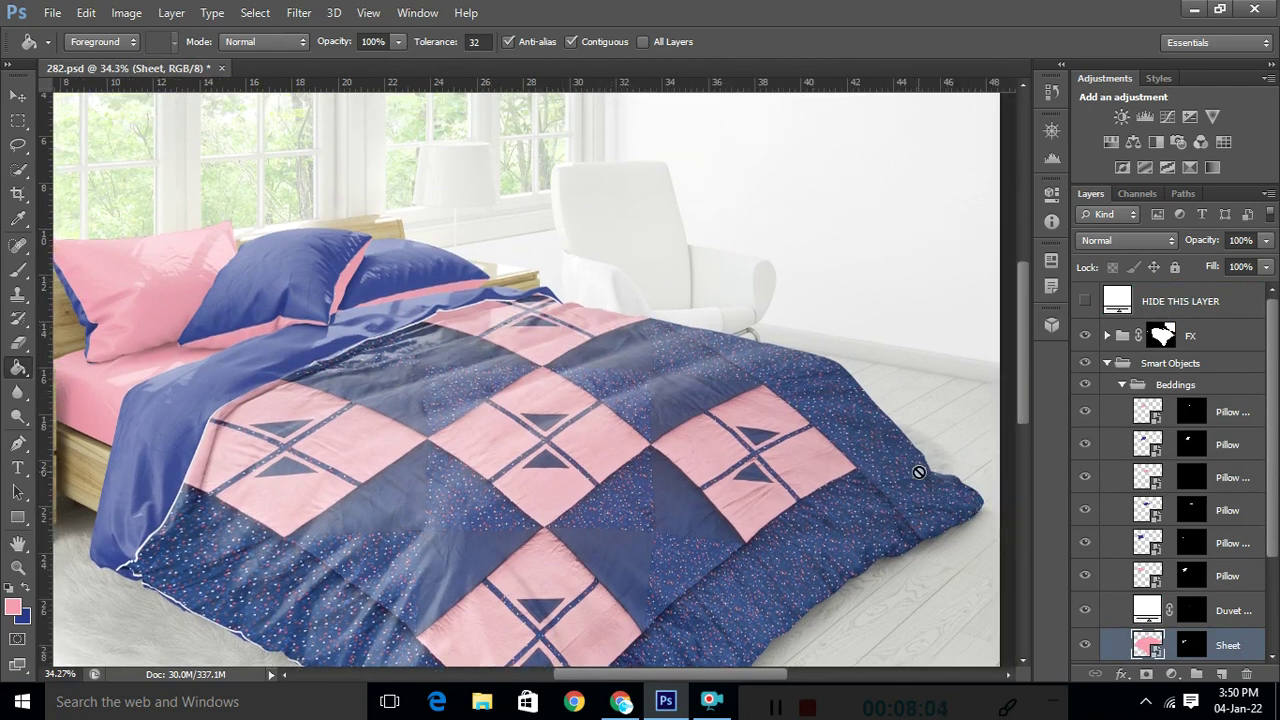
{"action": "scroll", "coordinate": [918, 472], "scroll_direction": "down", "scroll_amount": 5}
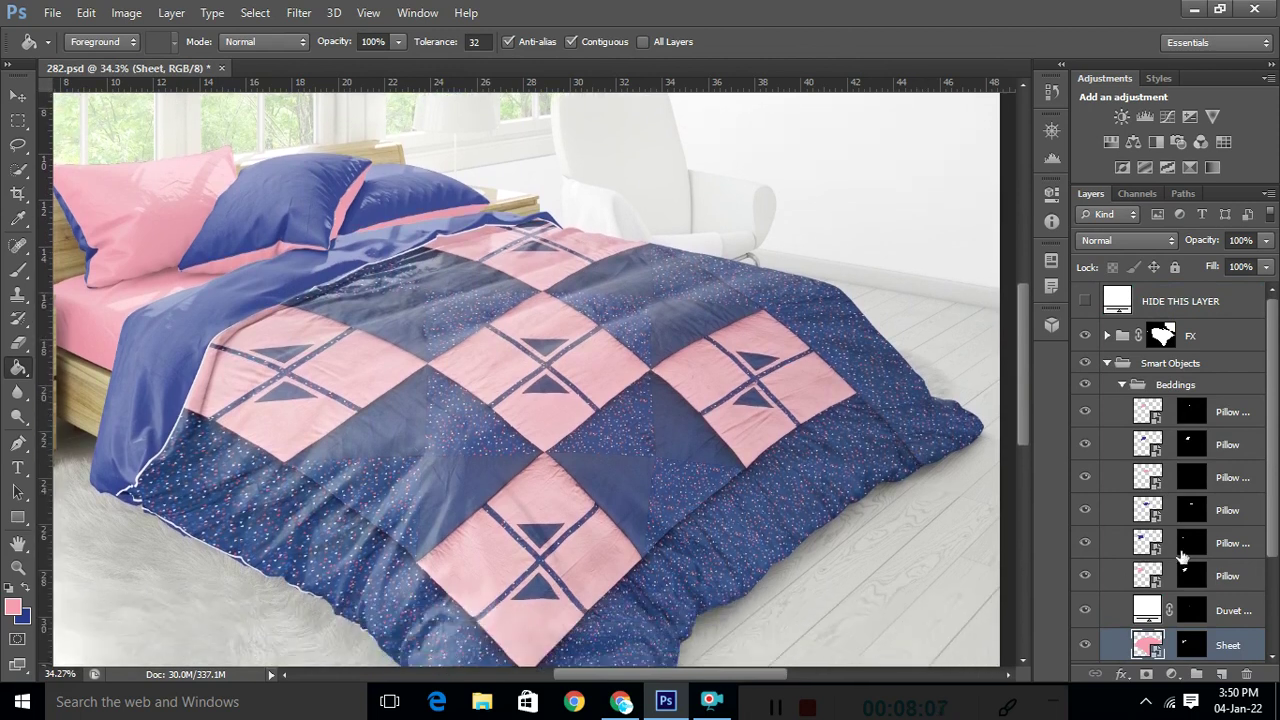
{"action": "scroll", "coordinate": [1205, 597], "scroll_direction": "down", "scroll_amount": 3}
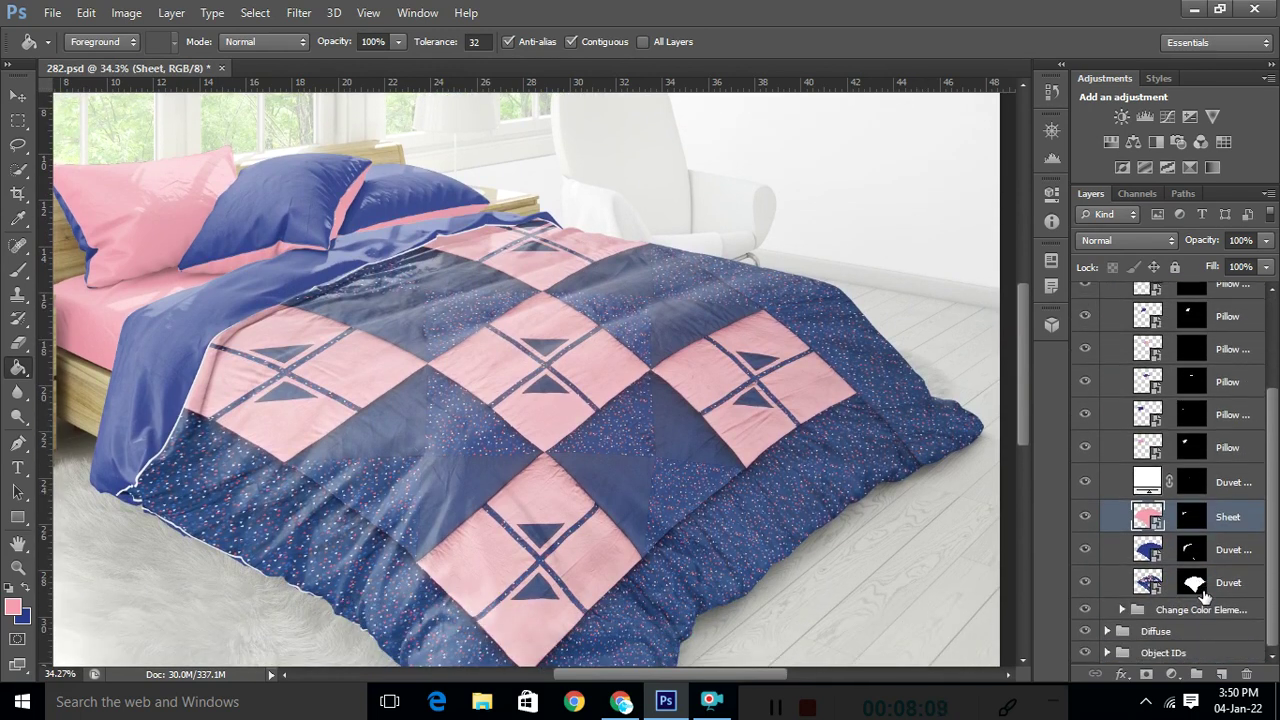
{"action": "scroll", "coordinate": [1205, 597], "scroll_direction": "up", "scroll_amount": 3}
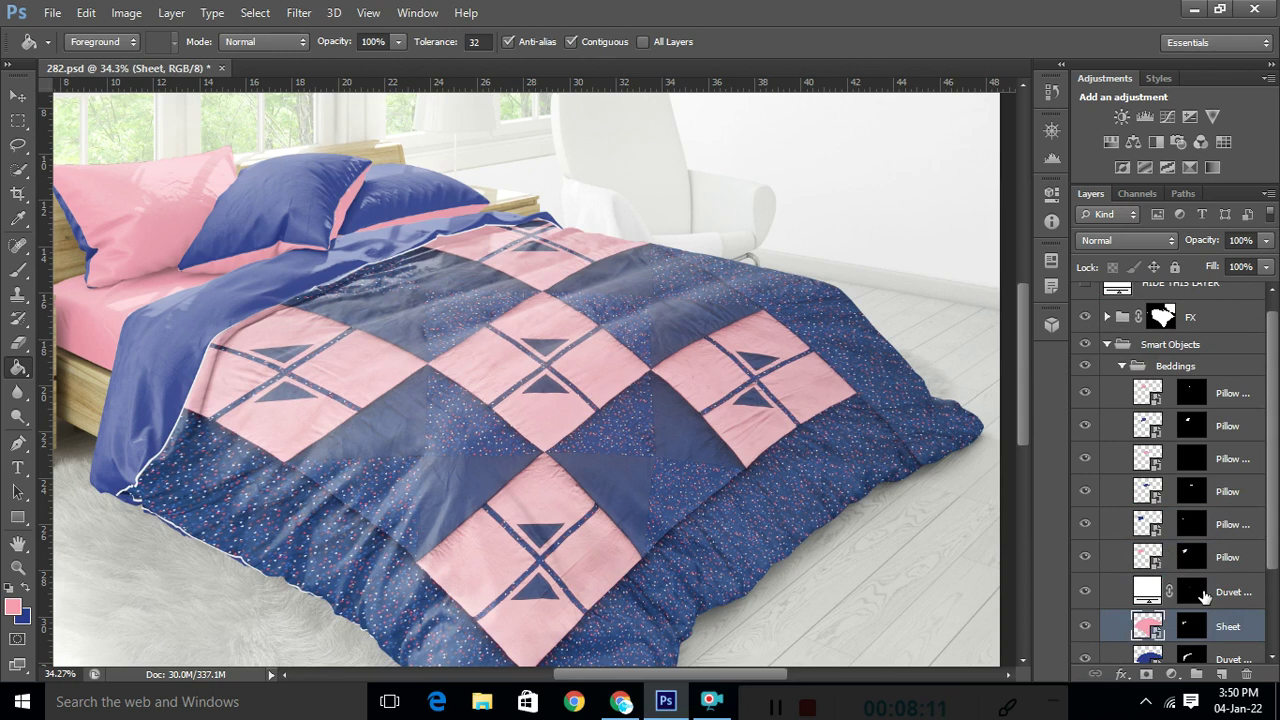
{"action": "scroll", "coordinate": [1166, 504], "scroll_direction": "down", "scroll_amount": 3}
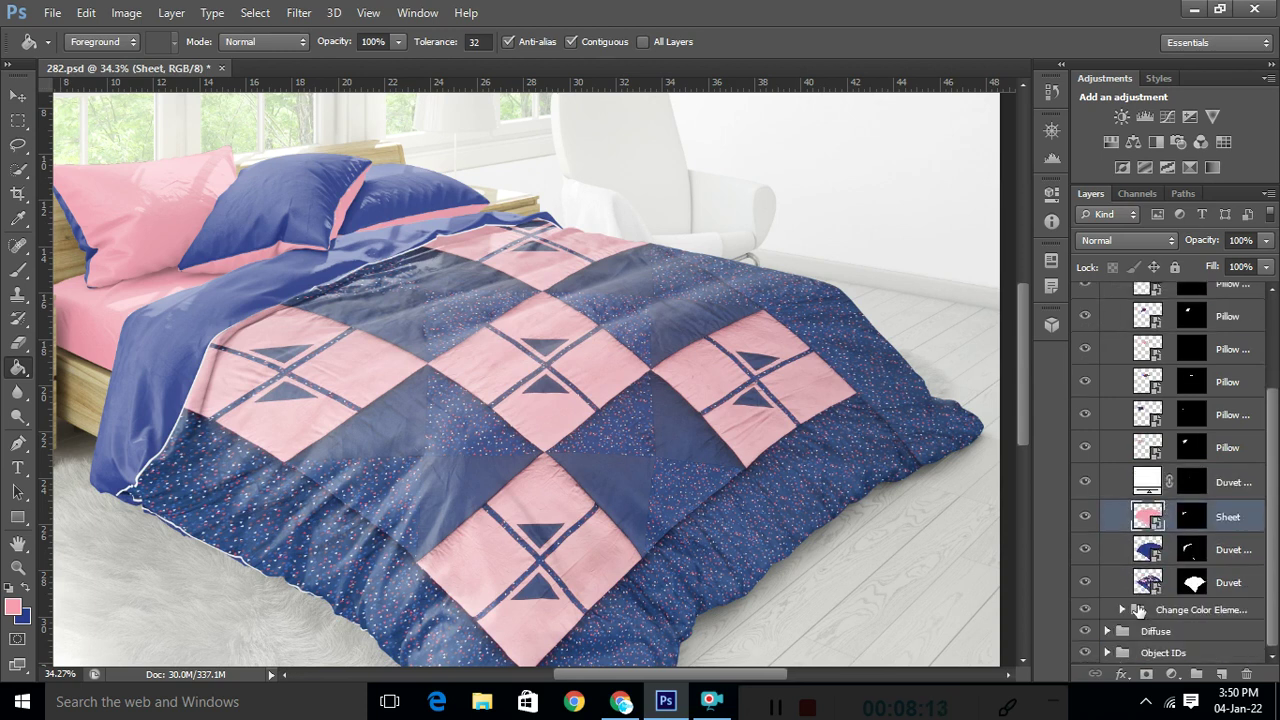
{"action": "left_click", "coordinate": [1122, 609]}
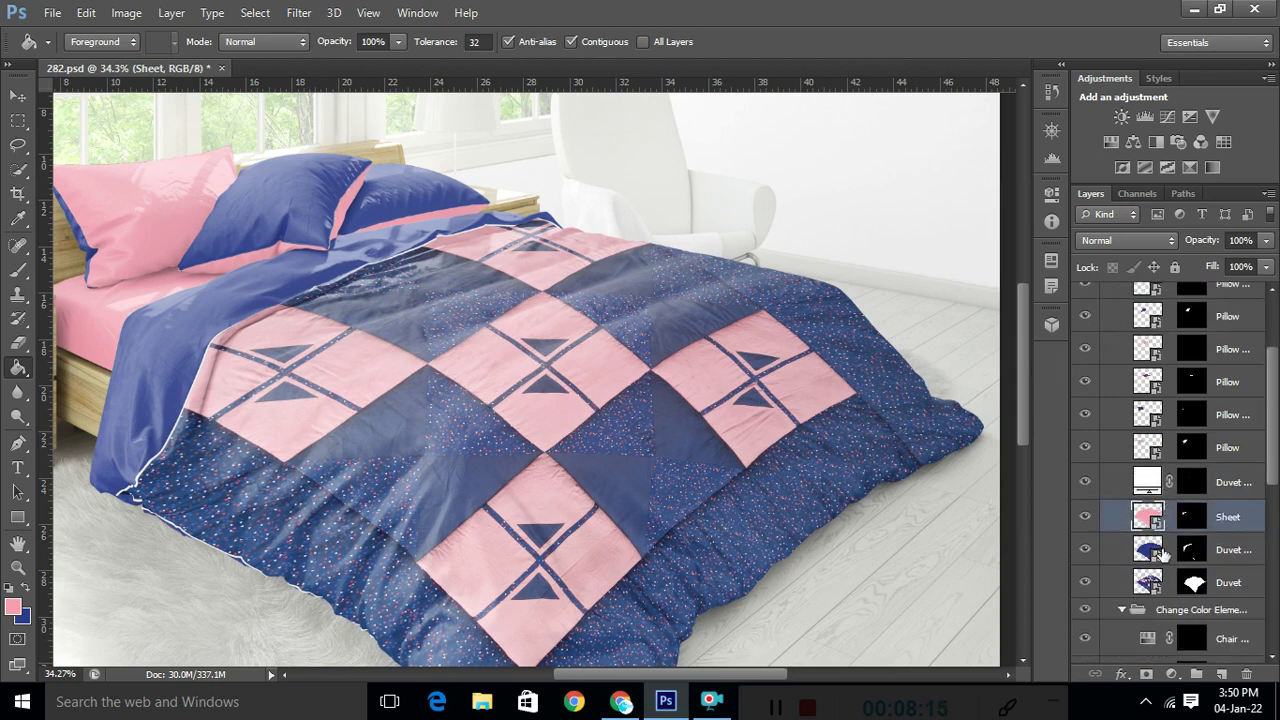
Open the contents of the upper Wall smart object in the Change Color Elements group.
{"action": "scroll", "coordinate": [1163, 555], "scroll_direction": "down", "scroll_amount": 3}
{"action": "scroll", "coordinate": [1163, 555], "scroll_direction": "down", "scroll_amount": 1}
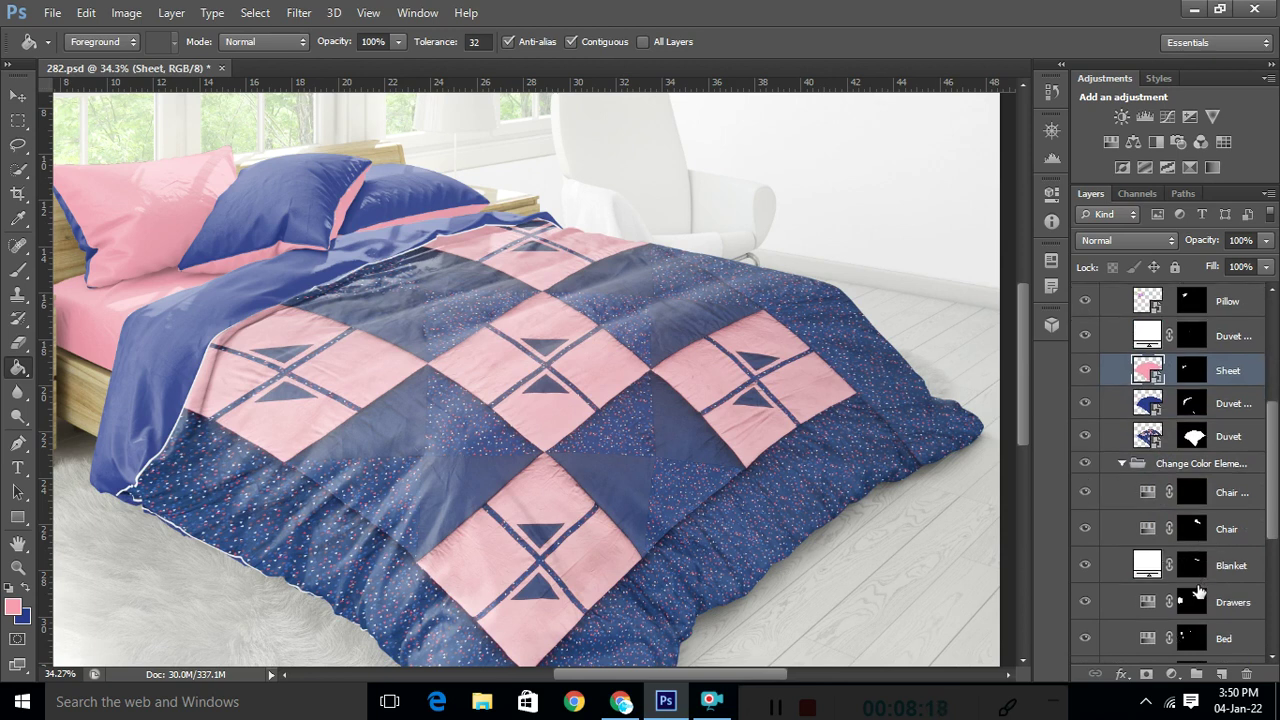
{"action": "scroll", "coordinate": [1199, 592], "scroll_direction": "down", "scroll_amount": 8}
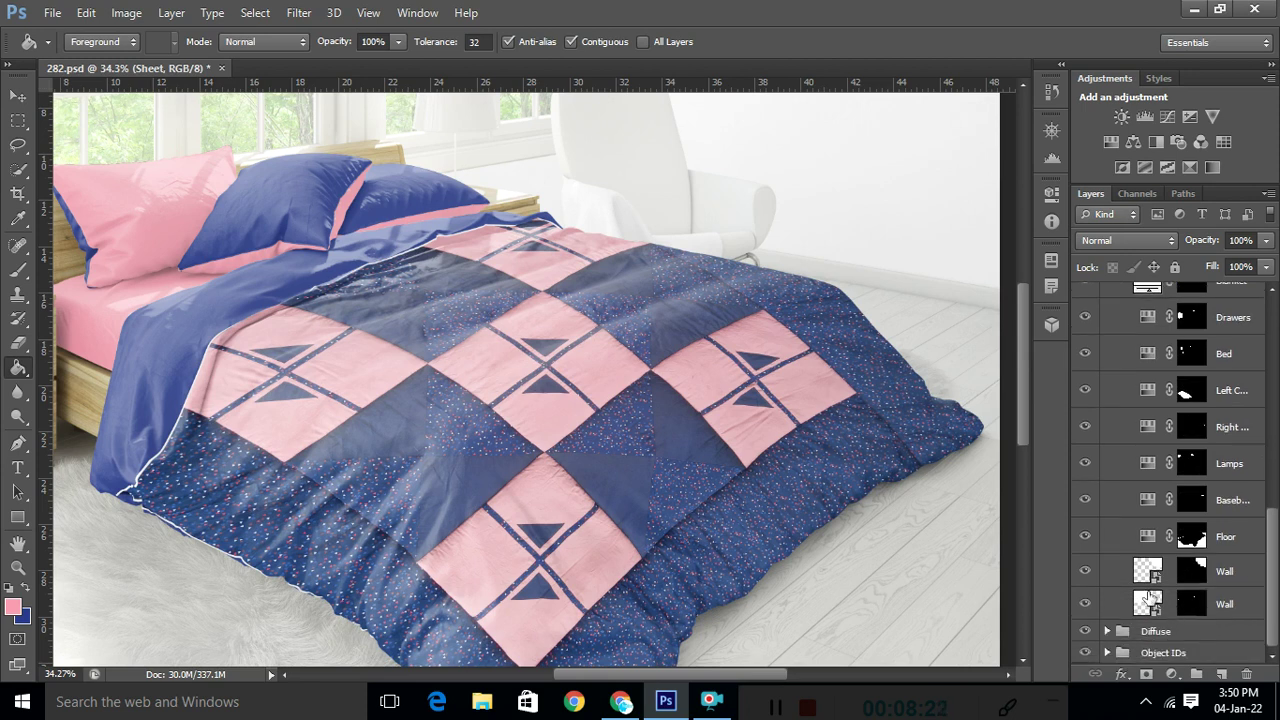
{"action": "left_click", "coordinate": [1155, 578]}
{"action": "double_click", "coordinate": [1155, 578]}
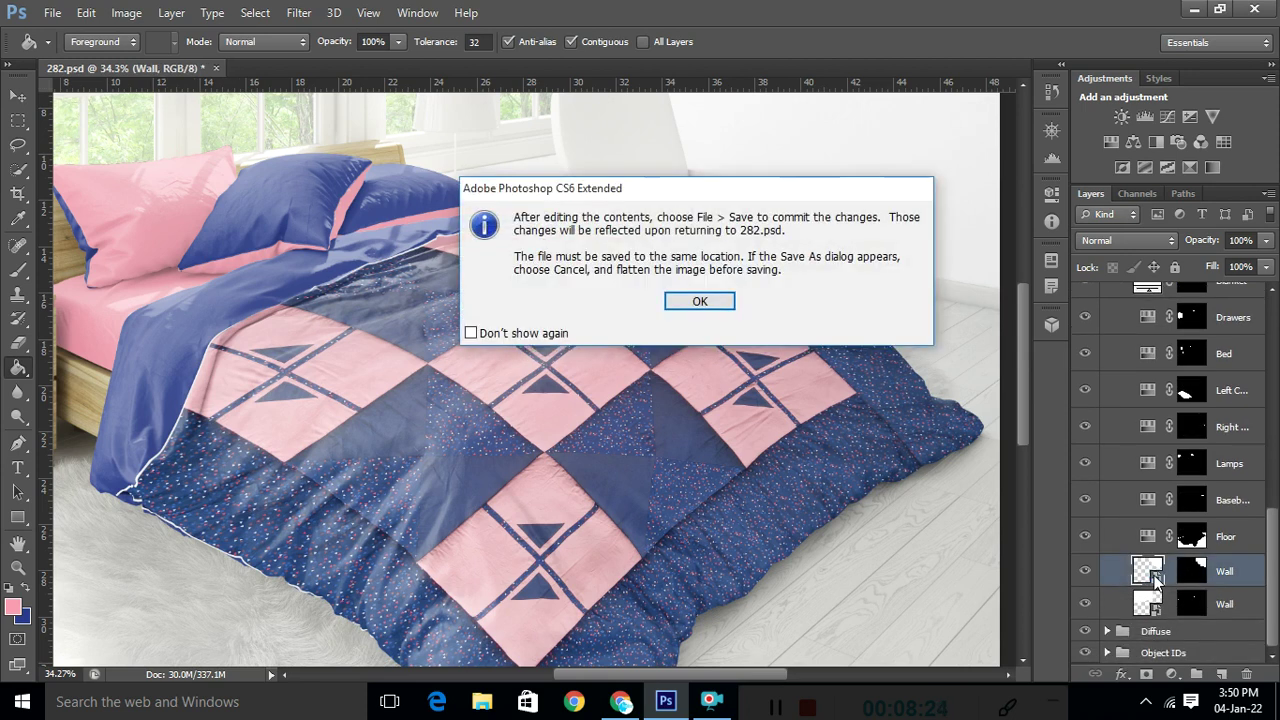
{"action": "left_click", "coordinate": [704, 308]}
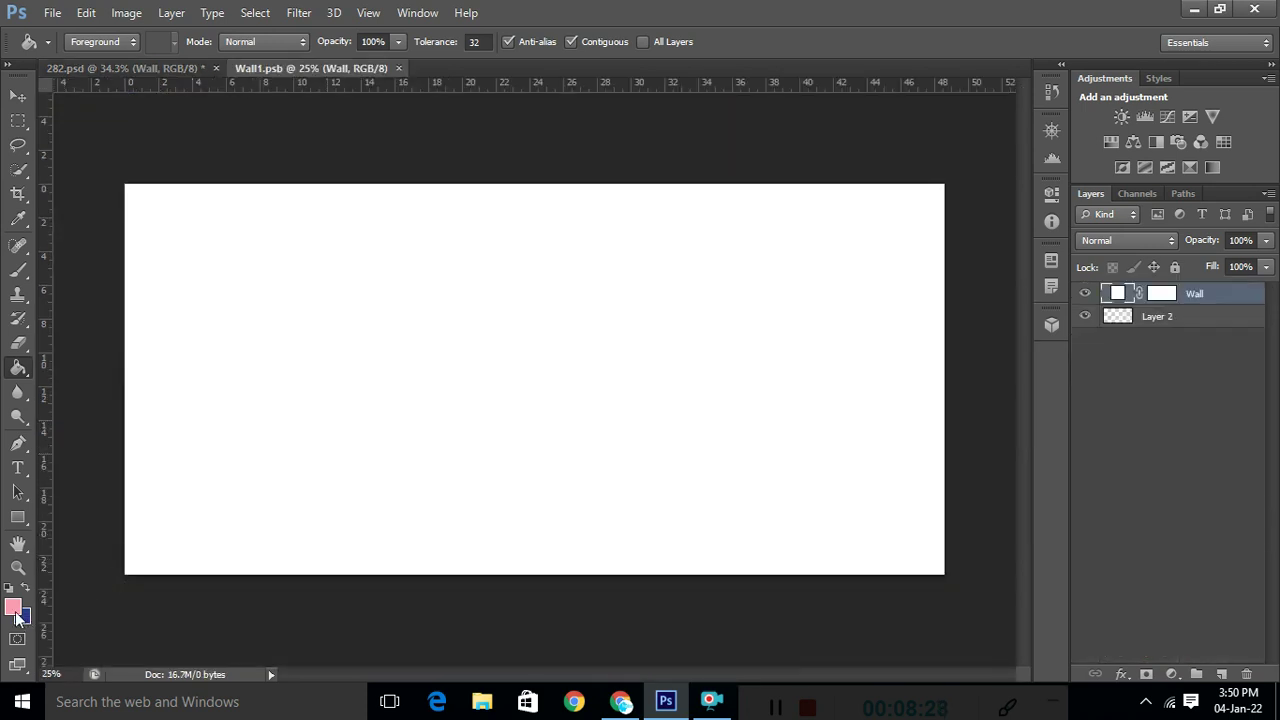
Set the foreground color to light yellow, hex fce291.
{"action": "left_click", "coordinate": [15, 613]}
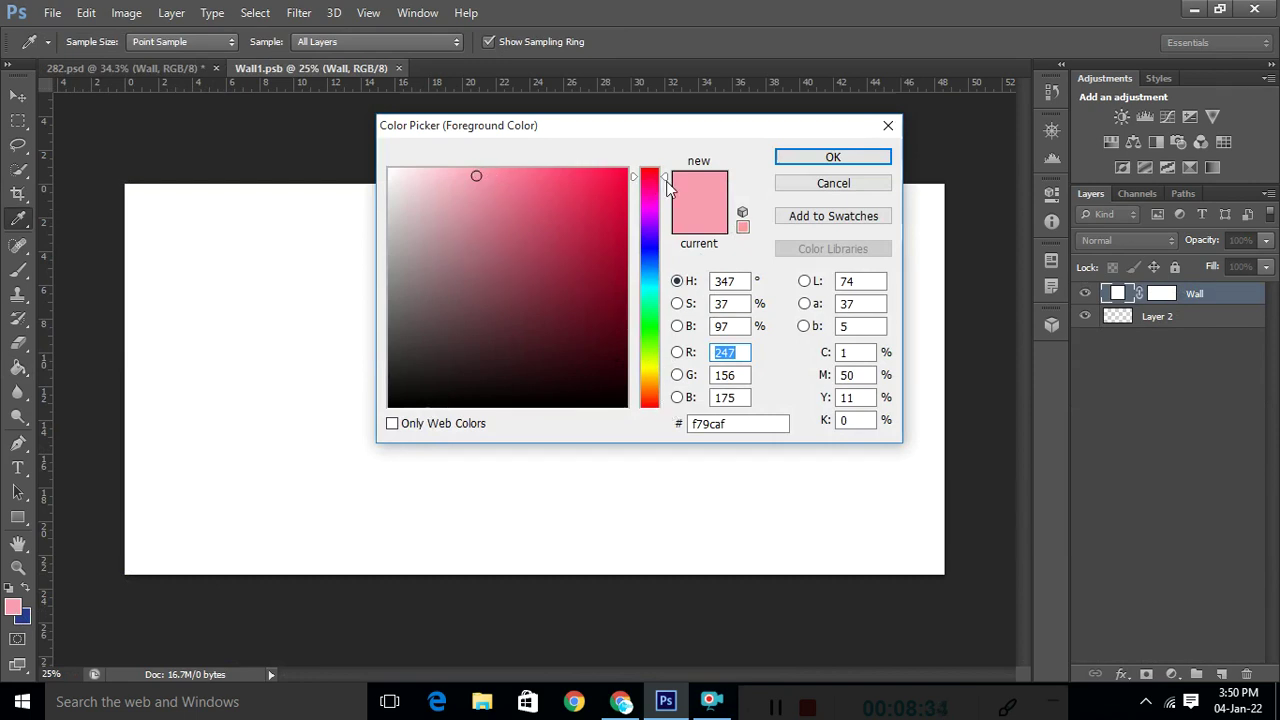
{"action": "left_click_drag", "start_coordinate": [663, 180], "coordinate": [667, 385]}
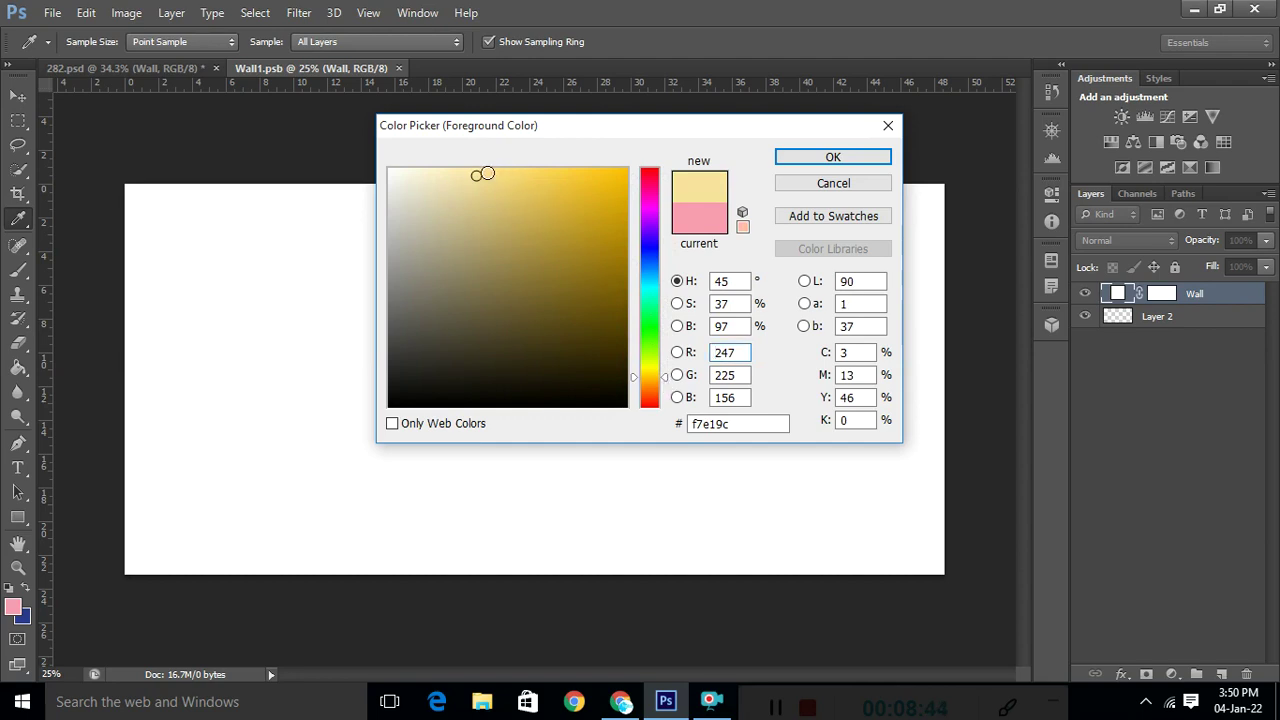
{"action": "mouse_move", "coordinate": [485, 174]}
{"action": "left_mouse_down"}
{"action": "mouse_move", "coordinate": [449, 254]}
{"action": "mouse_move", "coordinate": [443, 194]}
{"action": "mouse_move", "coordinate": [425, 178]}
{"action": "mouse_move", "coordinate": [489, 171]}
{"action": "left_mouse_up"}
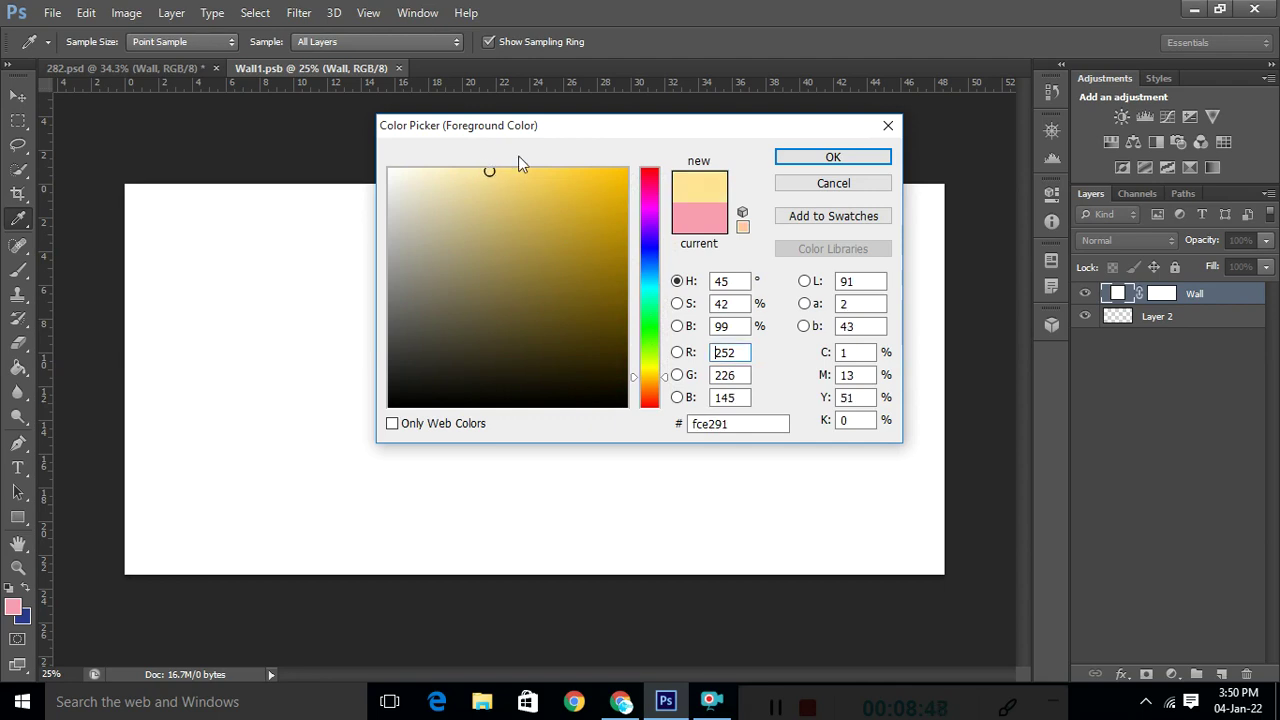
{"action": "left_click", "coordinate": [798, 162]}
Rasterize and fill the Wall layer in Wall1.psb with the light yellow, save it and return to 282.psd.
{"action": "key", "text": "g"}
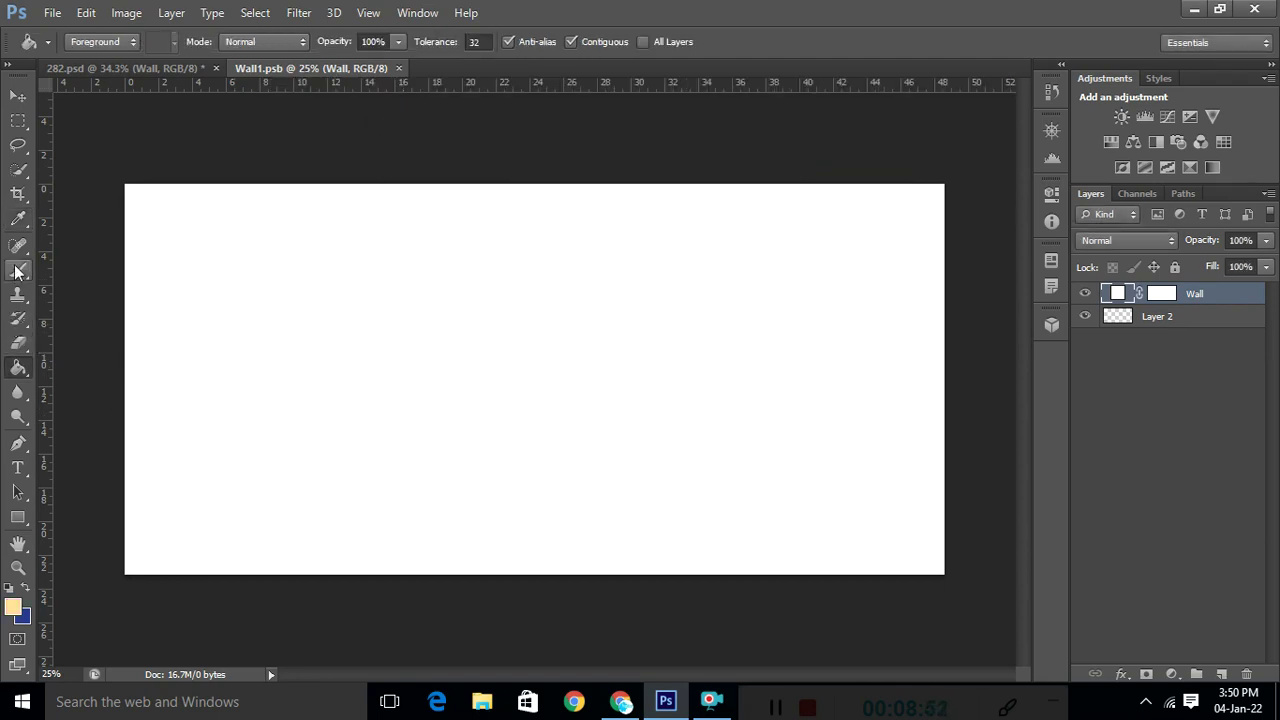
{"action": "left_click", "coordinate": [364, 352]}
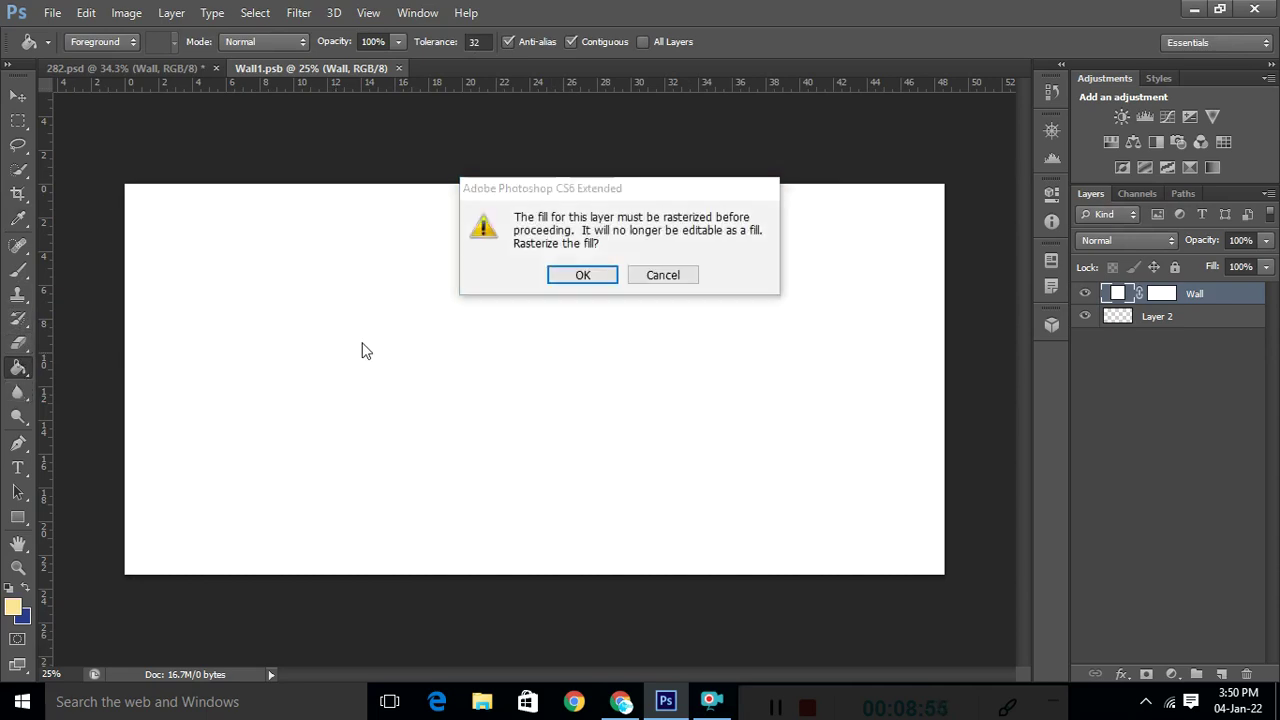
{"action": "key", "text": "Return"}
{"action": "left_click", "coordinate": [364, 356]}
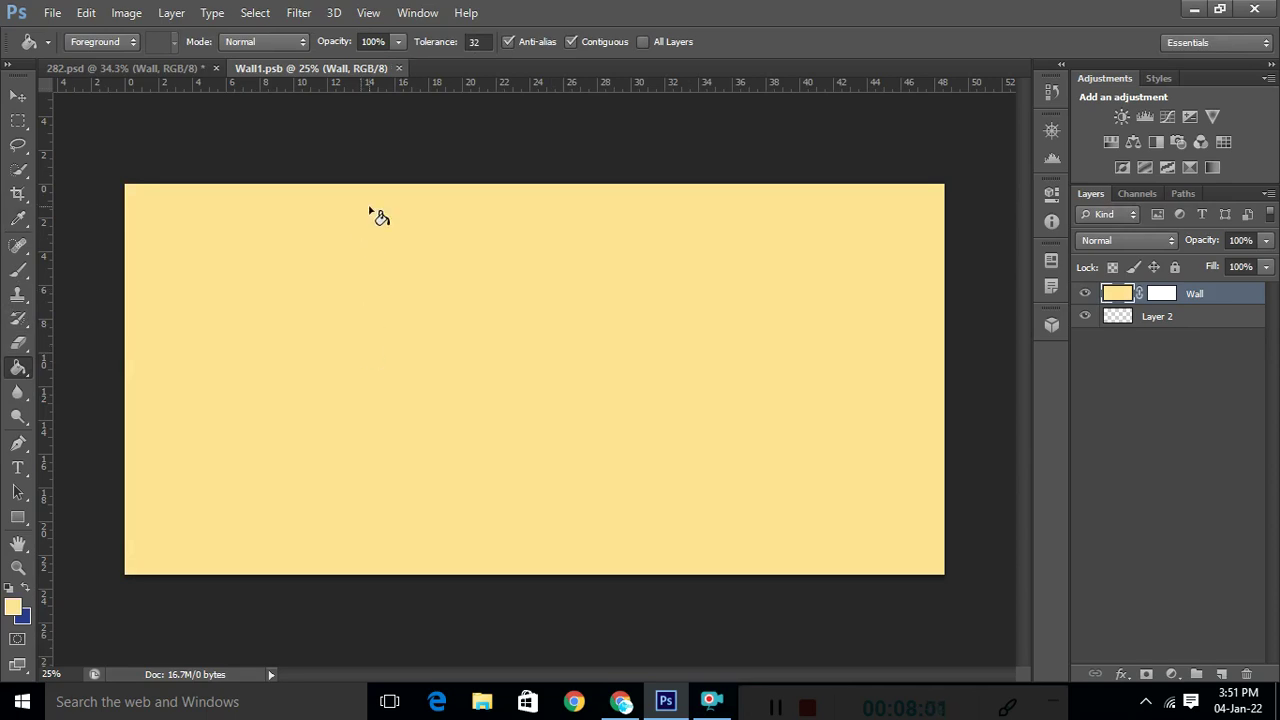
{"action": "left_click", "coordinate": [162, 68]}
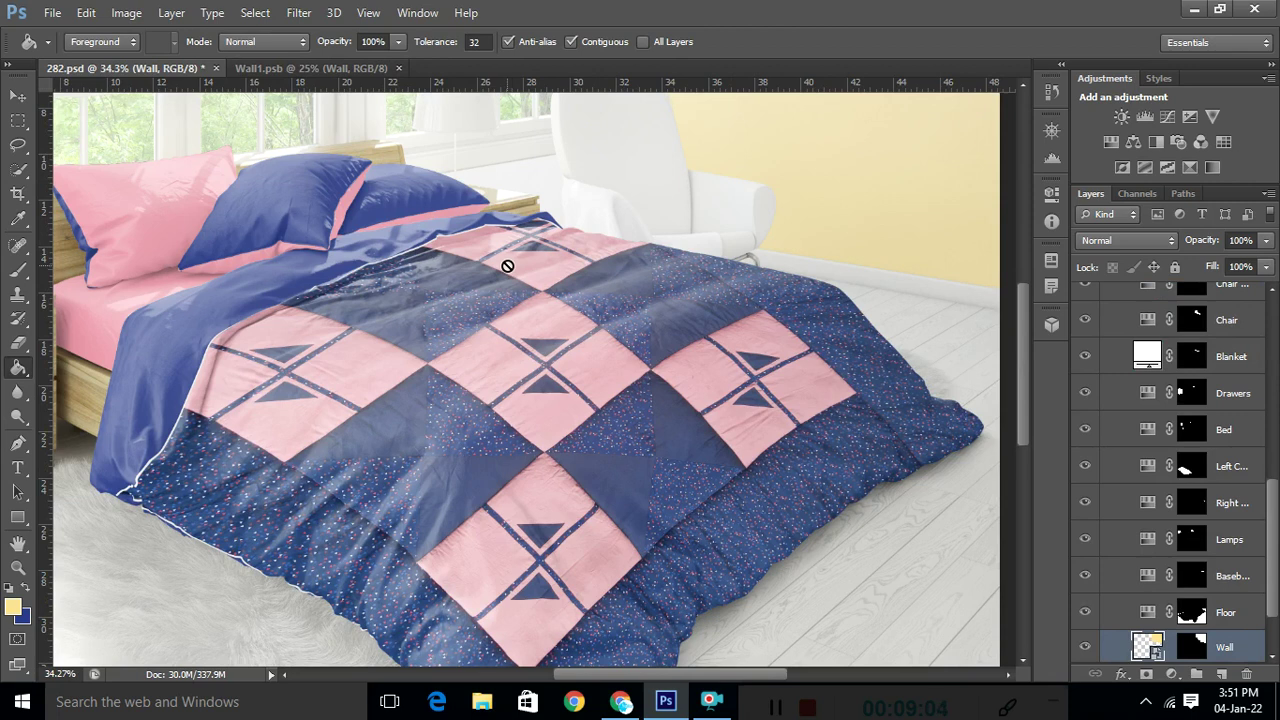
{"action": "key", "text": "ctrl+minus"}
{"action": "key", "text": "ctrl+minus"}
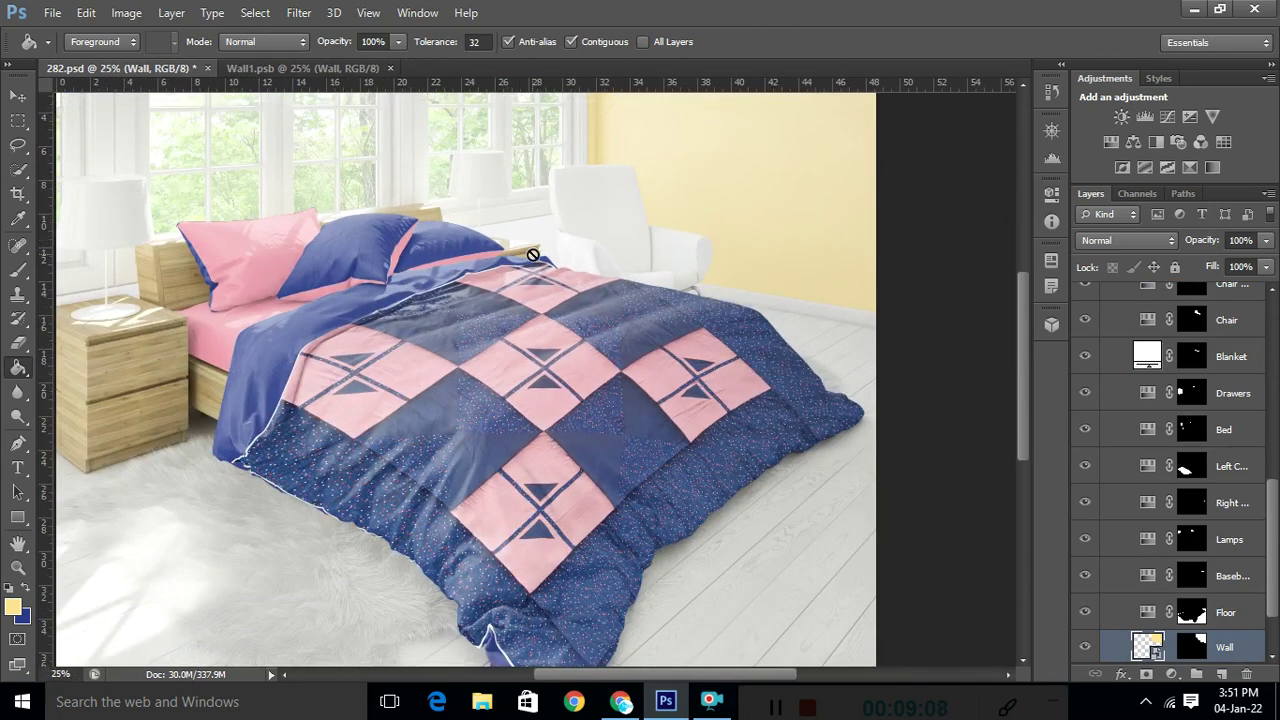
Rasterize and fill the lower Wall smart object's contents (Wall.psb) with the yellow, save them, and close Wall.psb and Wall1.psb.
{"action": "scroll", "coordinate": [1163, 495], "scroll_direction": "down", "scroll_amount": 2}
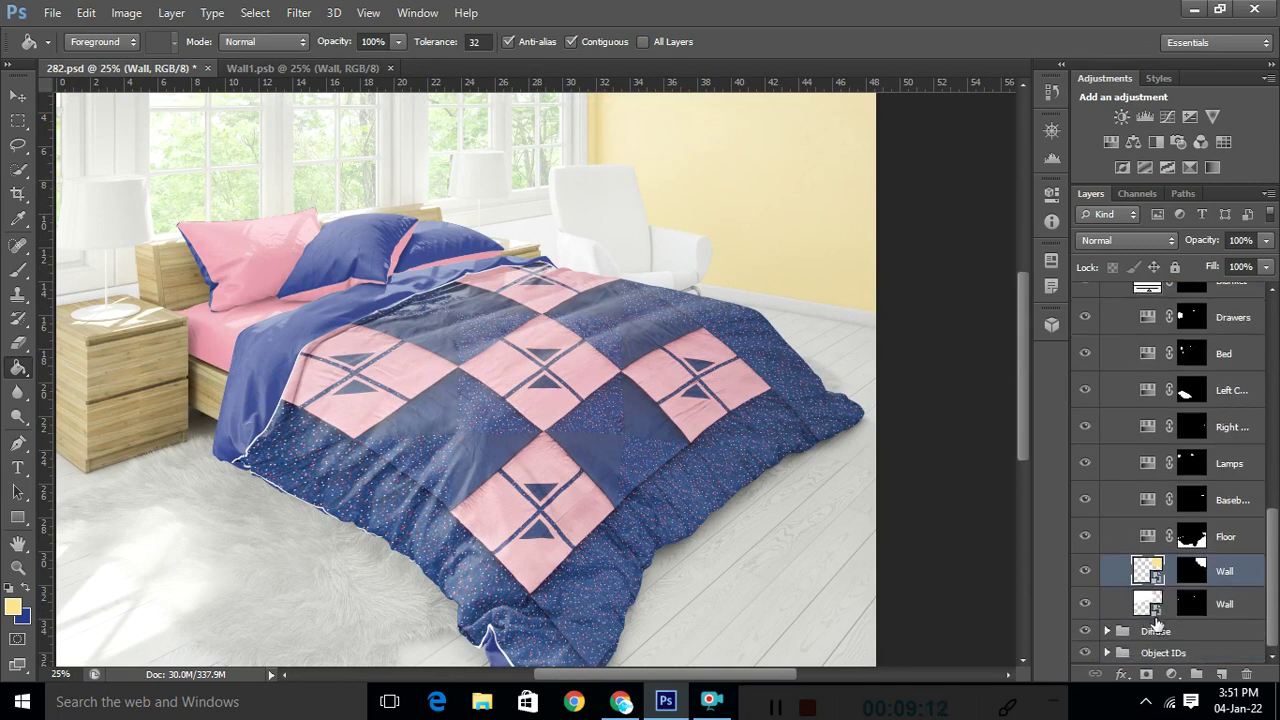
{"action": "double_click", "coordinate": [1156, 613]}
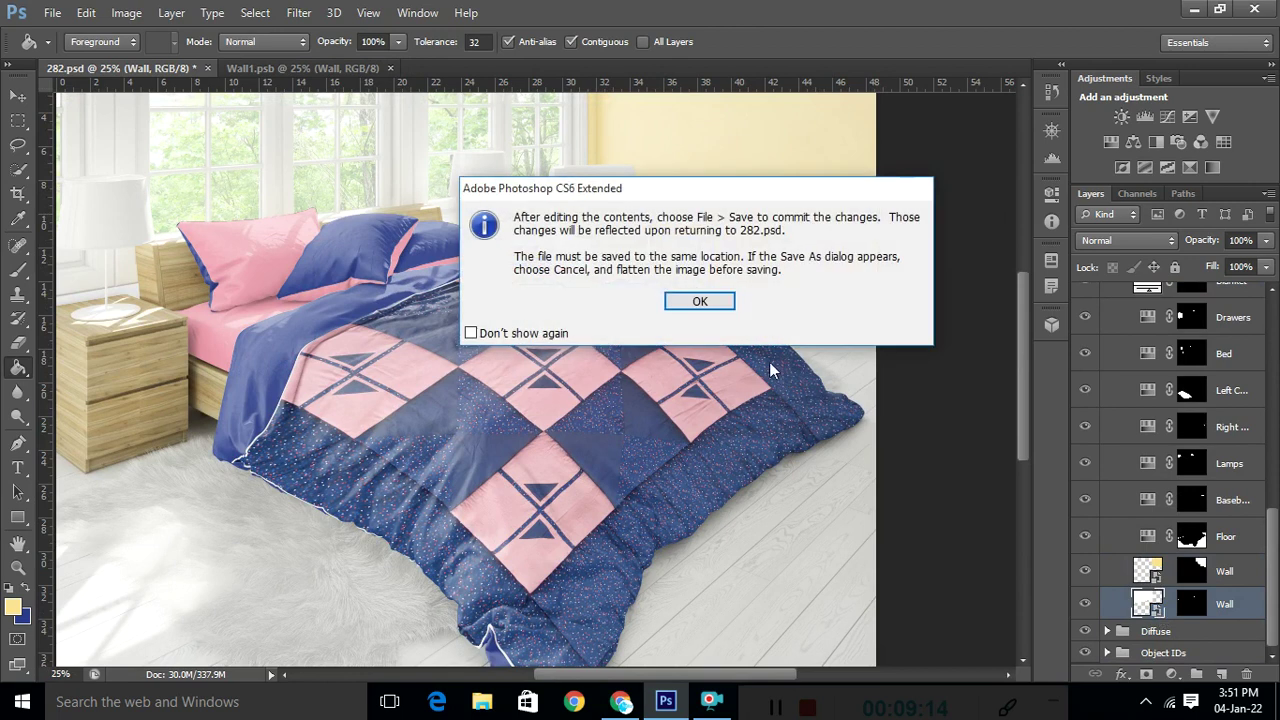
{"action": "left_click", "coordinate": [720, 298]}
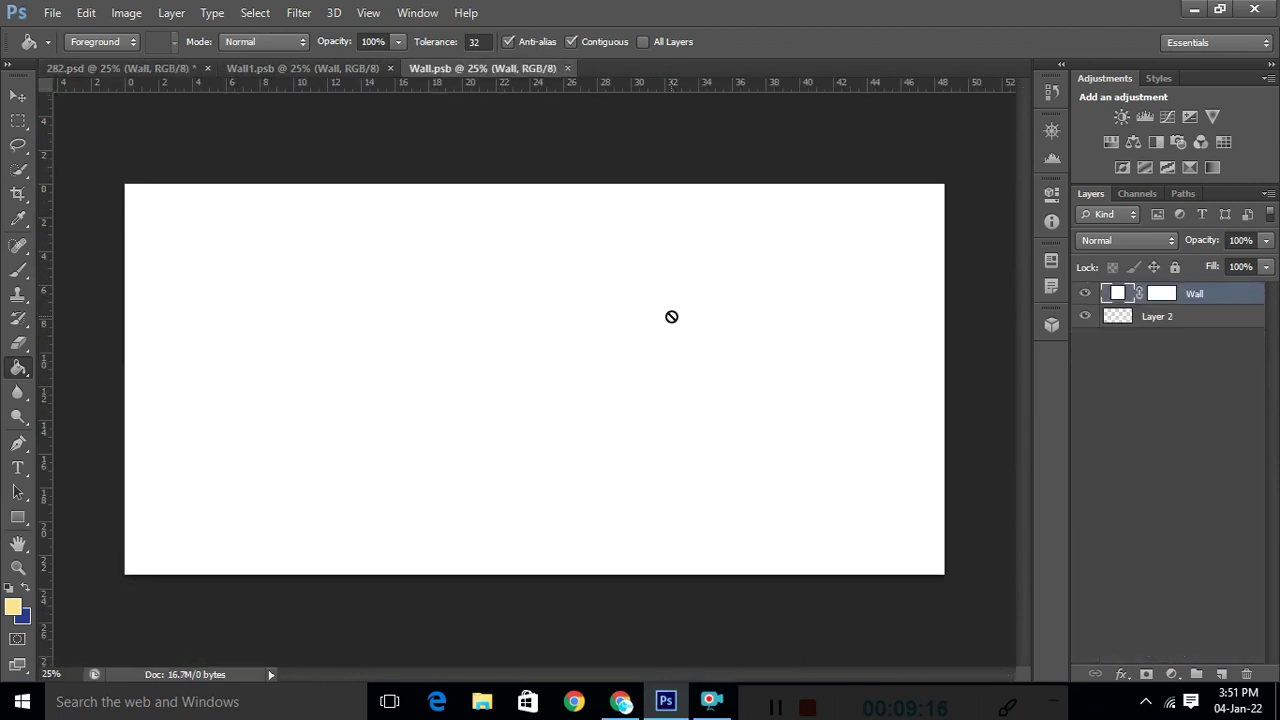
{"action": "left_click", "coordinate": [408, 348]}
{"action": "left_click", "coordinate": [583, 275]}
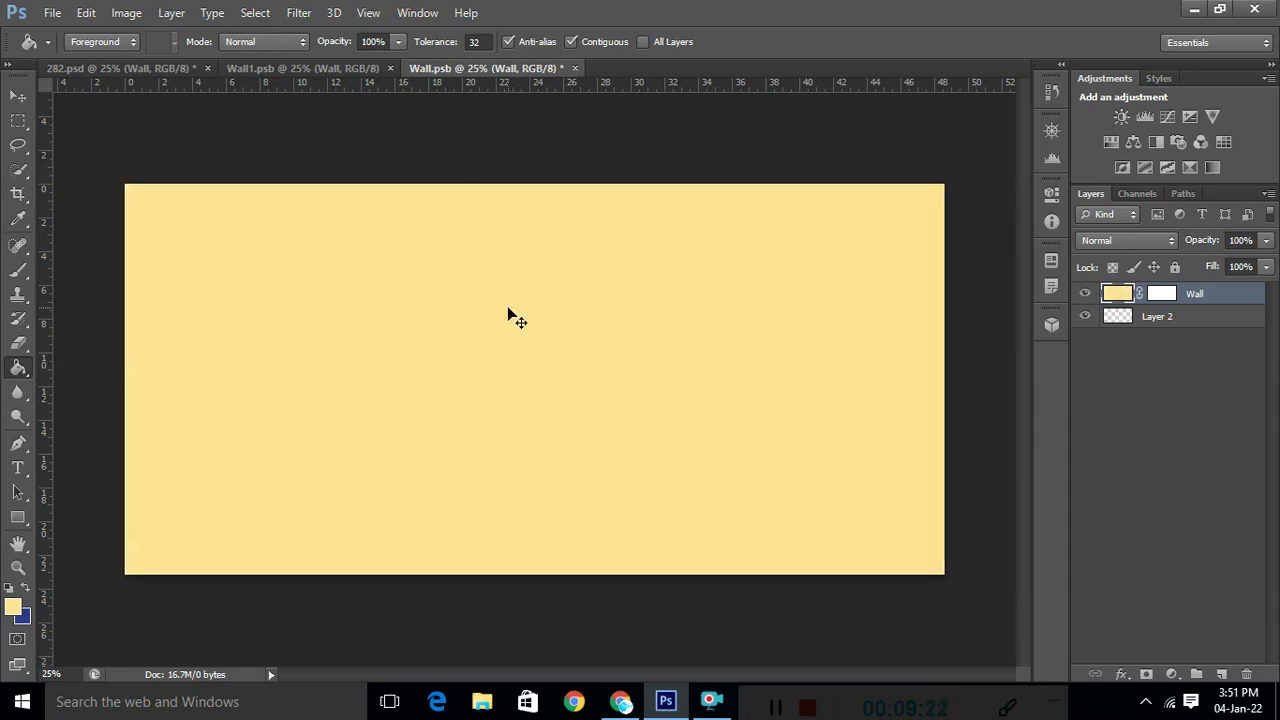
{"action": "left_click", "coordinate": [567, 69]}
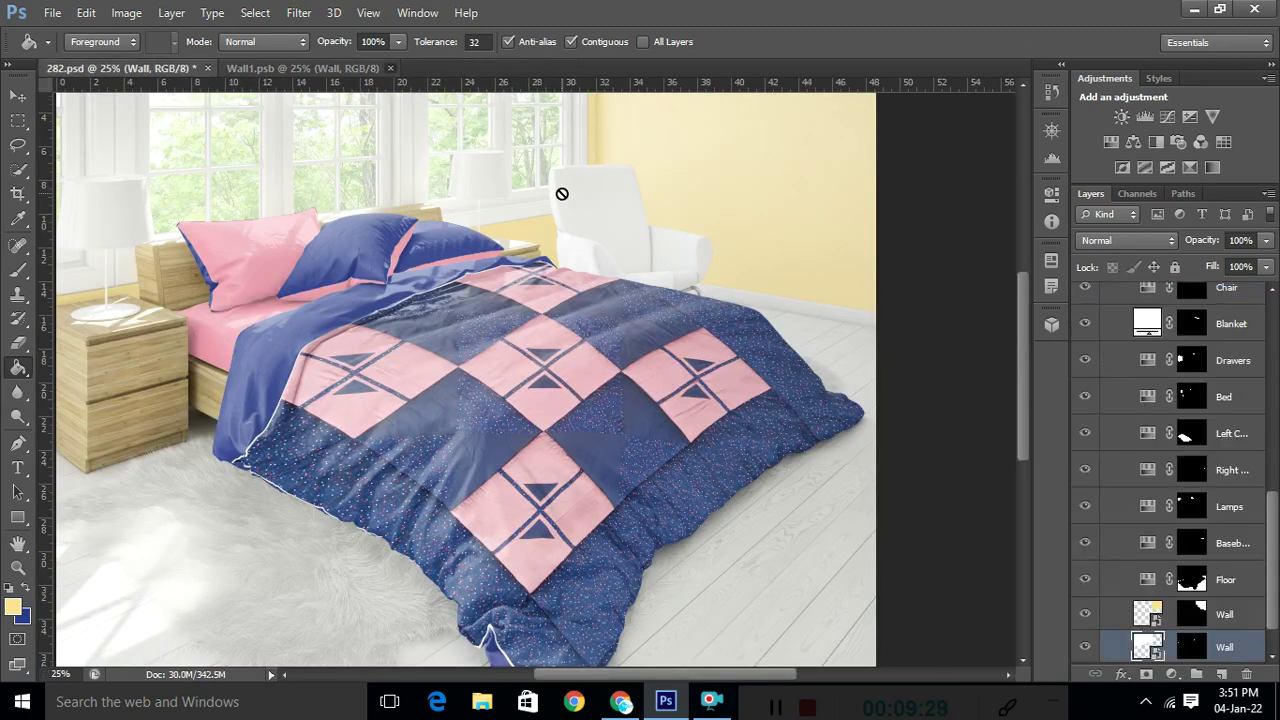
Expand the Diffuse and Object IDs groups and look through the mockup's whole layer stack.
{"action": "scroll", "coordinate": [660, 343], "scroll_direction": "down", "scroll_amount": 5}
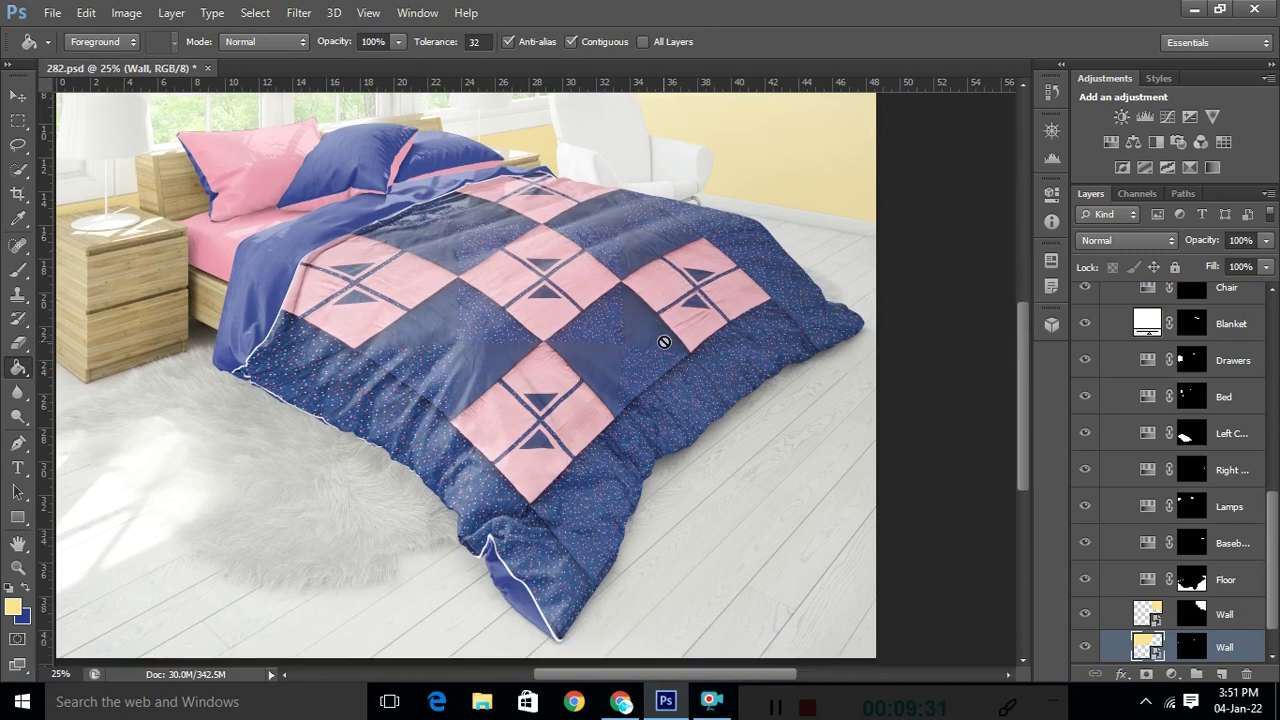
{"action": "scroll", "coordinate": [1141, 510], "scroll_direction": "down", "scroll_amount": 1}
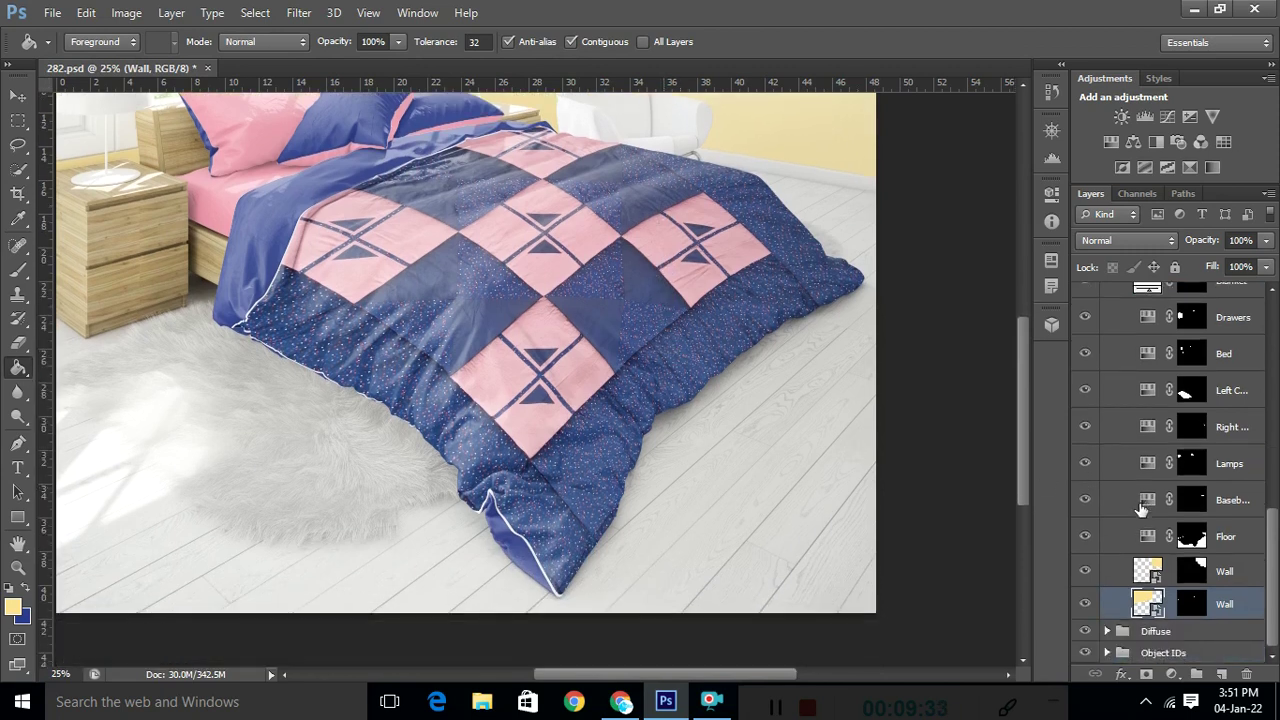
{"action": "left_click", "coordinate": [1107, 631]}
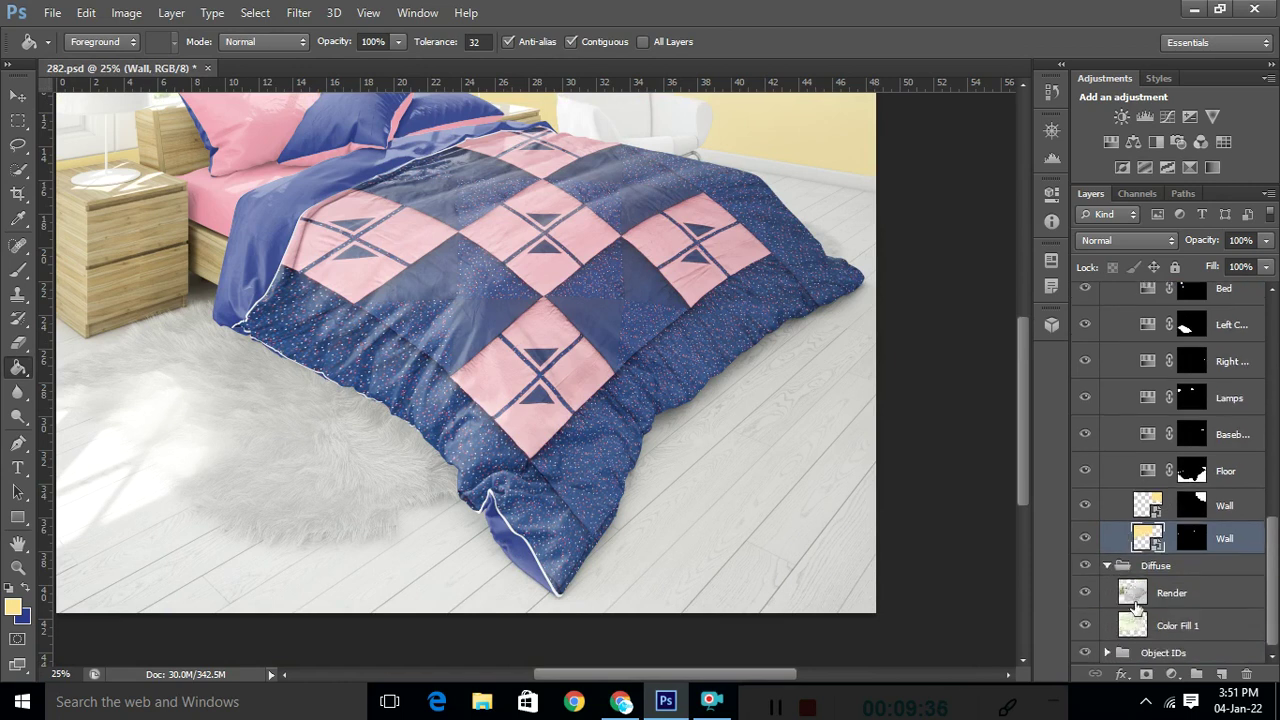
{"action": "left_click", "coordinate": [1107, 652]}
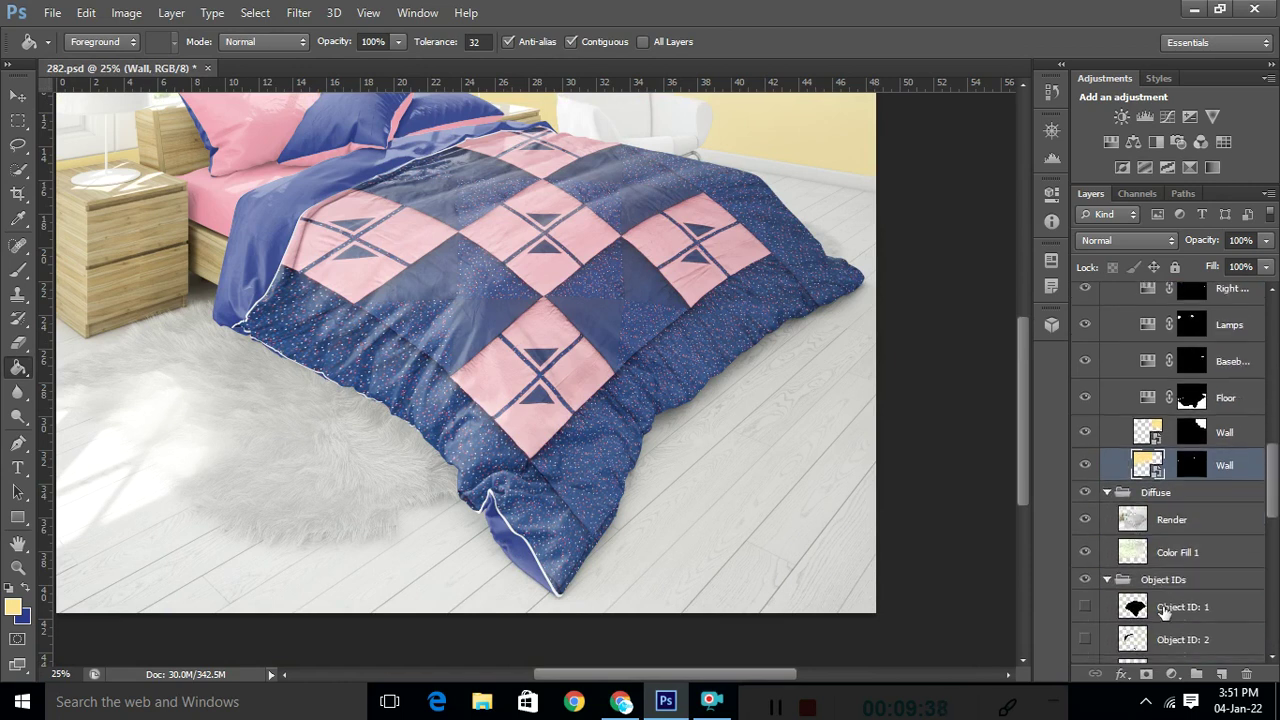
{"action": "scroll", "coordinate": [1165, 612], "scroll_direction": "down", "scroll_amount": 10}
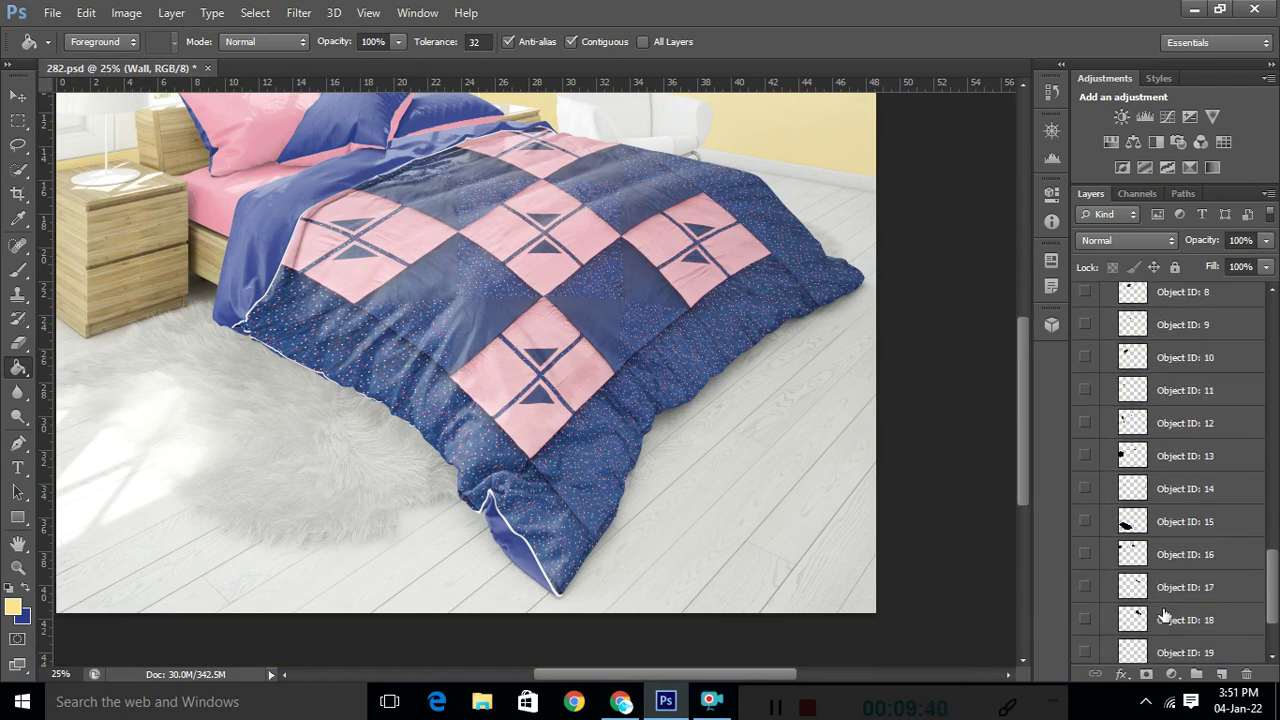
{"action": "scroll", "coordinate": [1165, 614], "scroll_direction": "down", "scroll_amount": 3}
{"action": "scroll", "coordinate": [1165, 614], "scroll_direction": "up", "scroll_amount": 15}
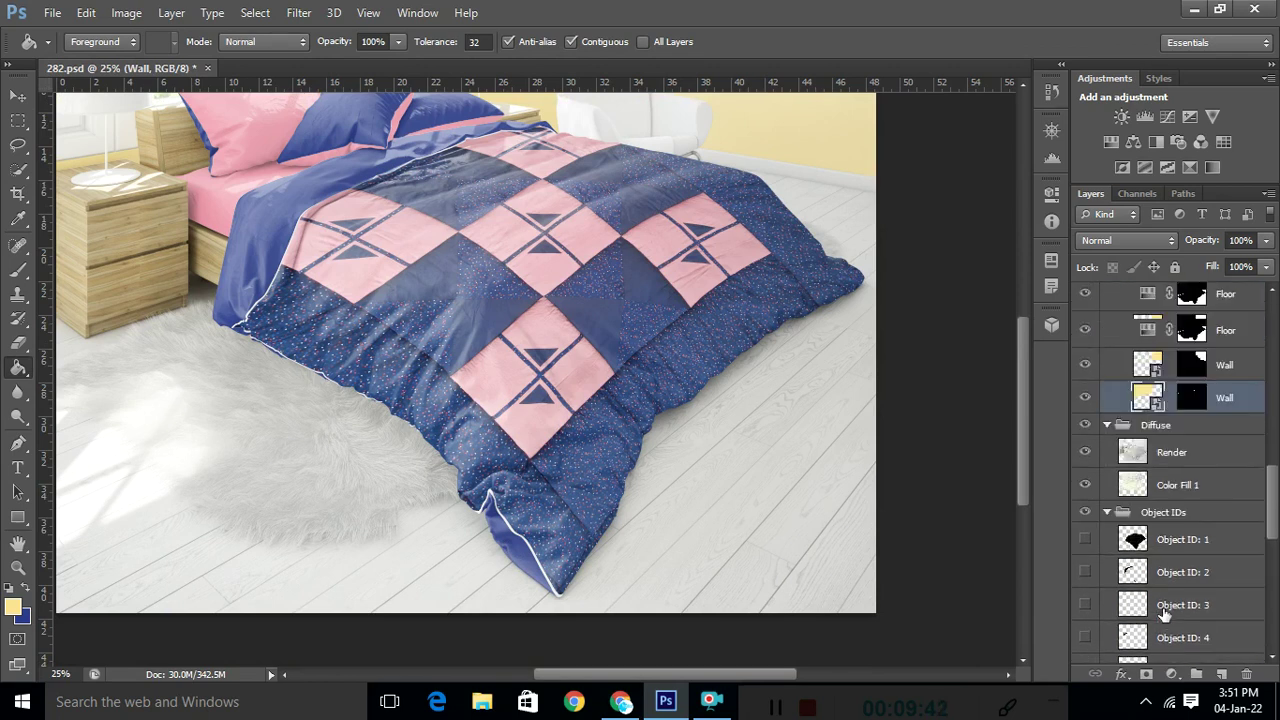
{"action": "scroll", "coordinate": [1163, 614], "scroll_direction": "up", "scroll_amount": 10}
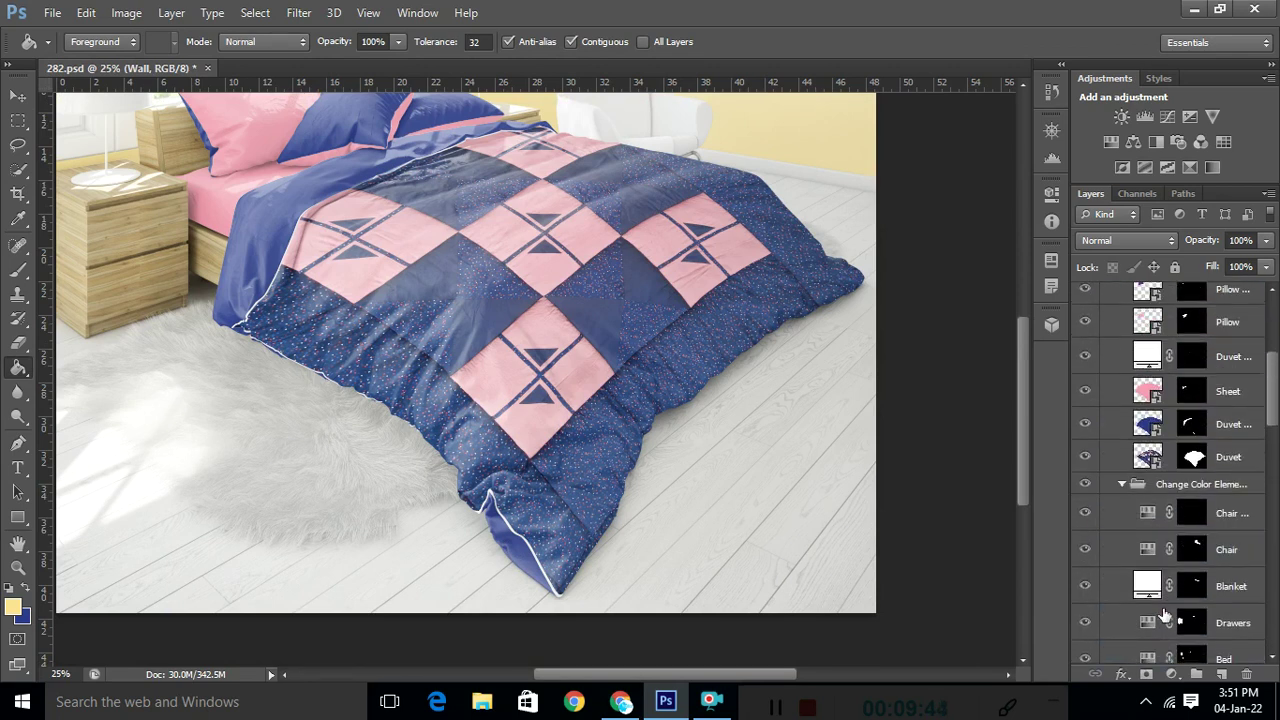
{"action": "scroll", "coordinate": [1163, 614], "scroll_direction": "up", "scroll_amount": 1}
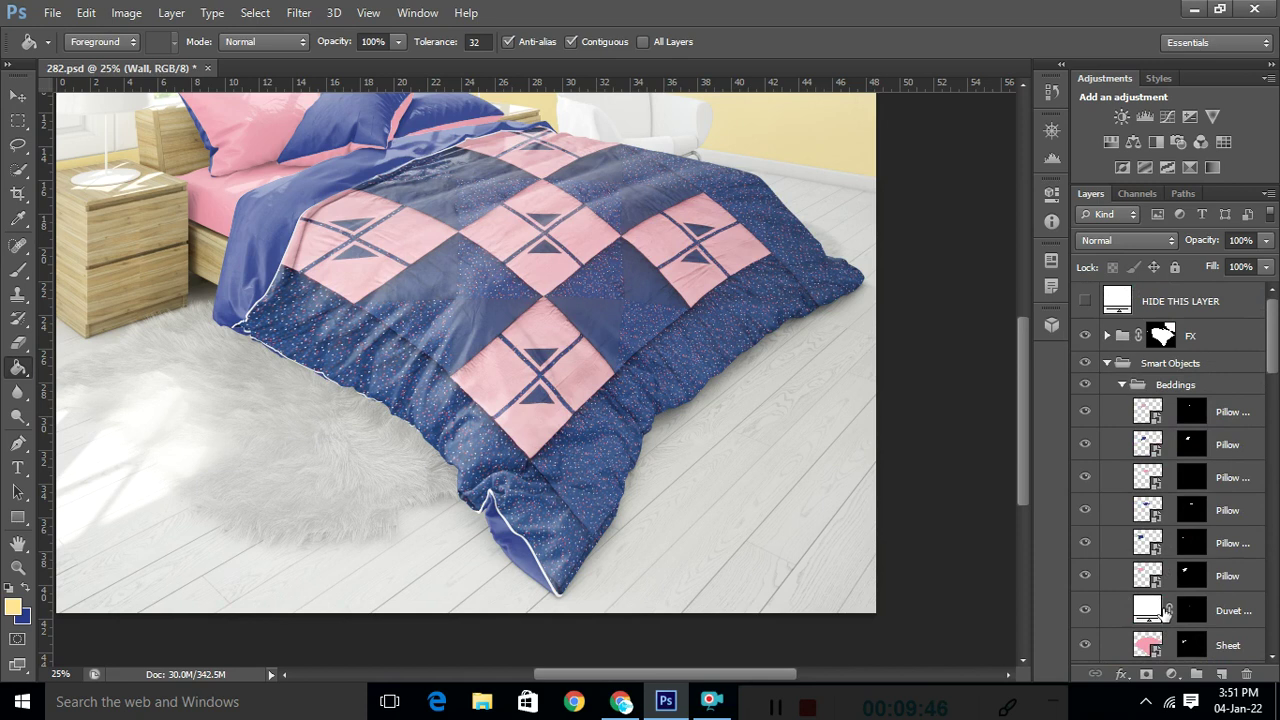
Try shifting the Chair Legs Hue/Saturation layer's hue to +17, and undo the change.
{"action": "scroll", "coordinate": [1165, 614], "scroll_direction": "down", "scroll_amount": 8}
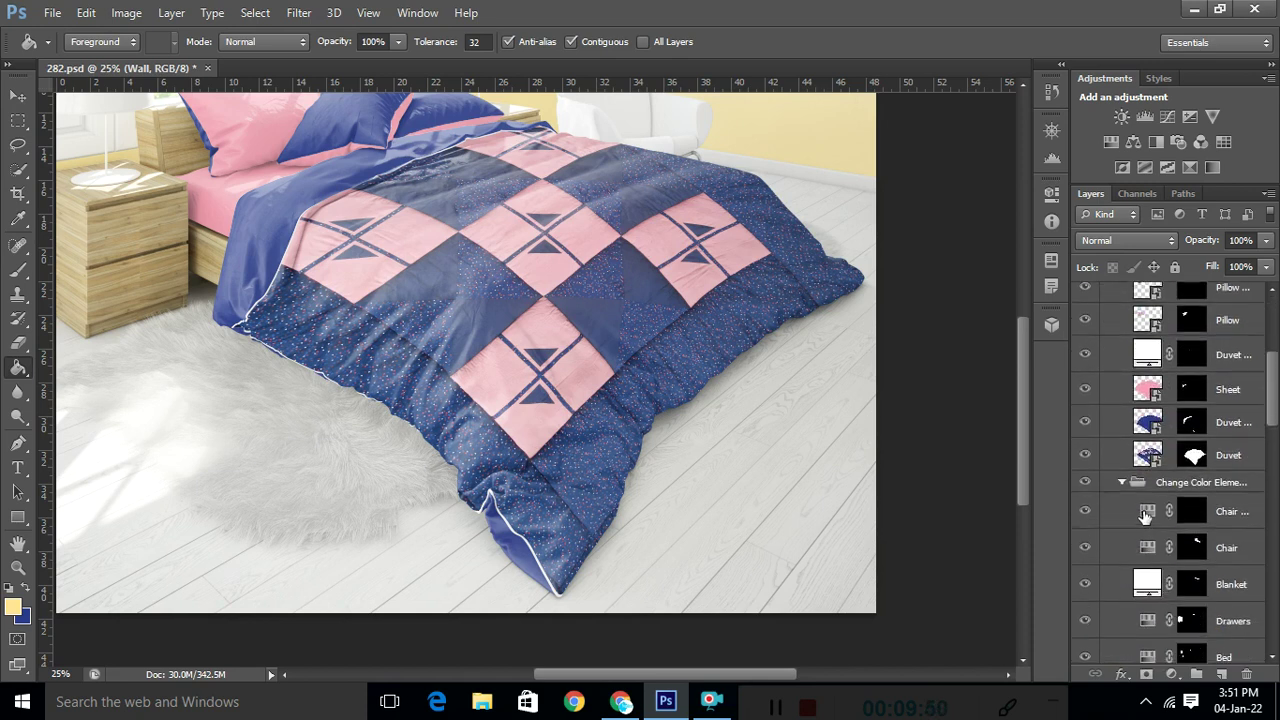
{"action": "double_click", "coordinate": [1146, 514]}
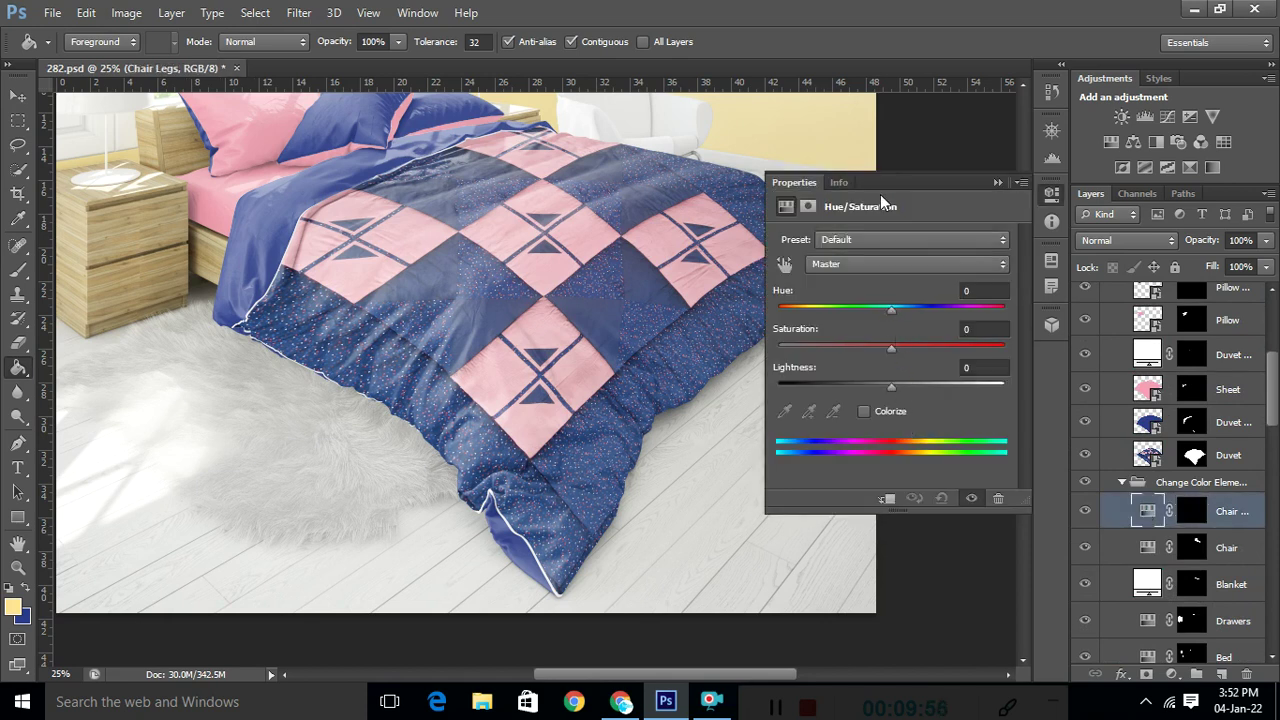
{"action": "scroll", "coordinate": [696, 264], "scroll_direction": "up", "scroll_amount": 3}
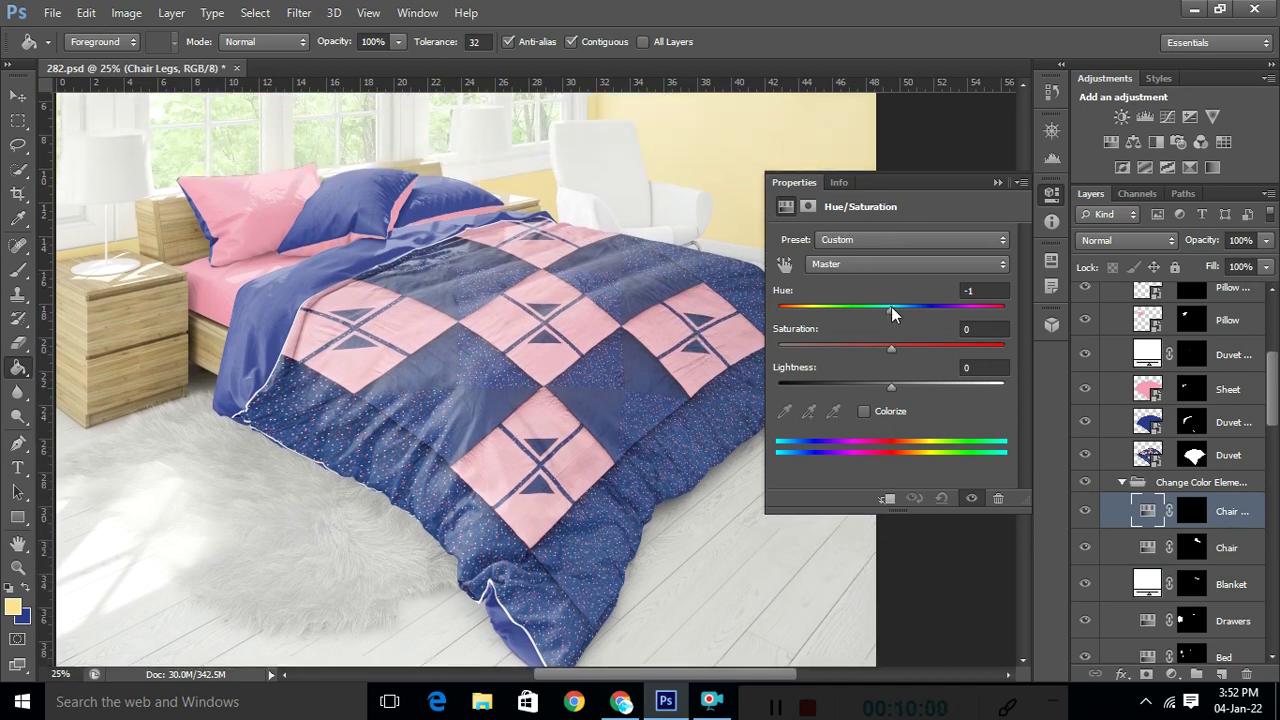
{"action": "left_click_drag", "start_coordinate": [891, 306], "coordinate": [910, 307]}
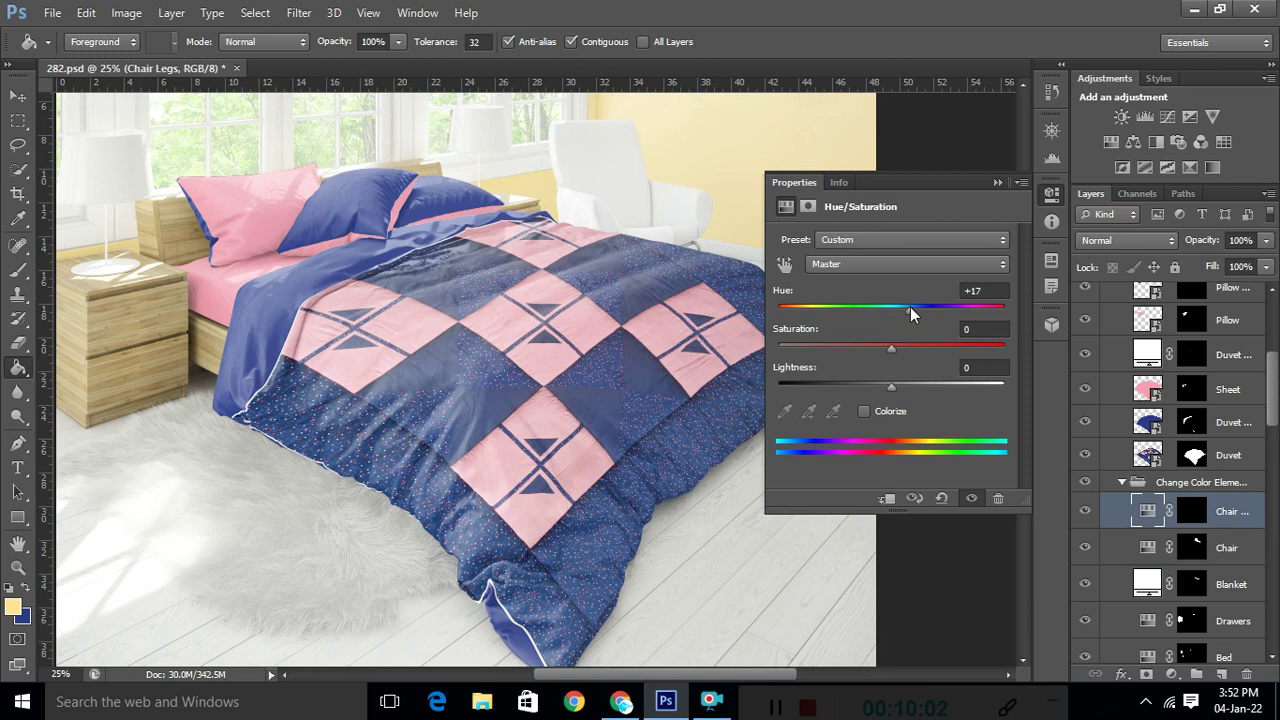
{"action": "key", "text": "ctrl+z"}
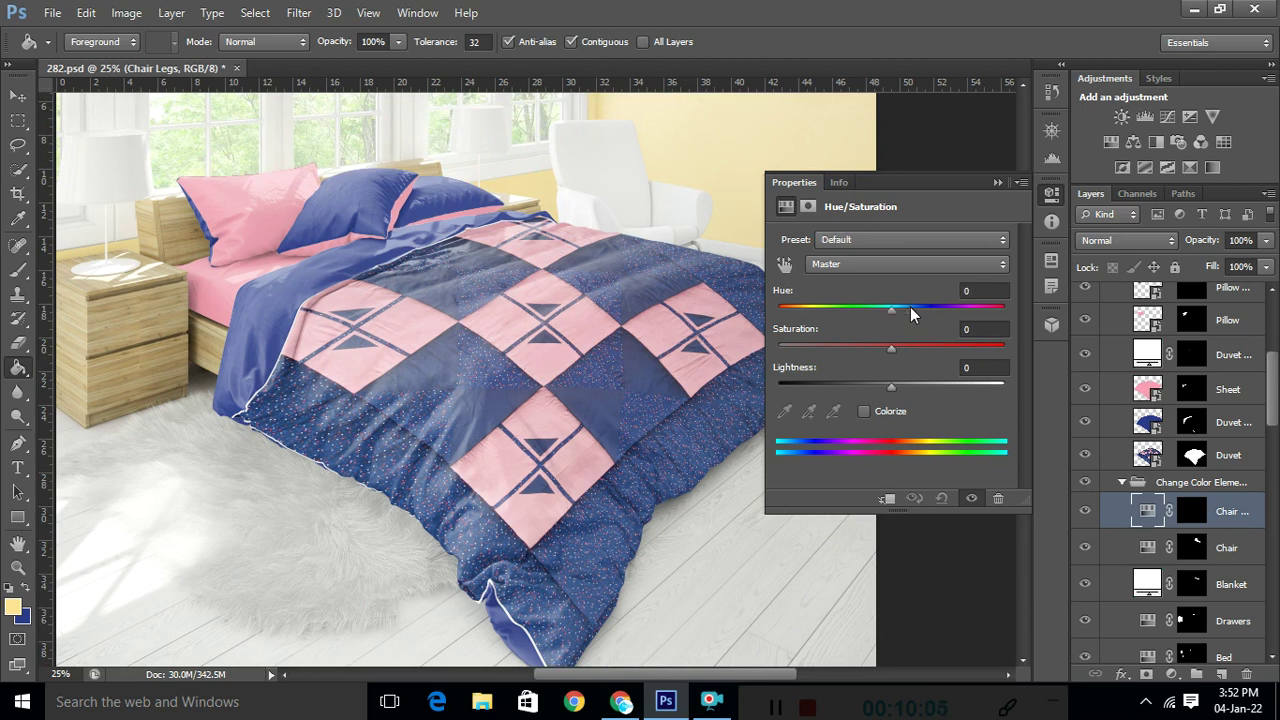
{"action": "left_click", "coordinate": [998, 183]}
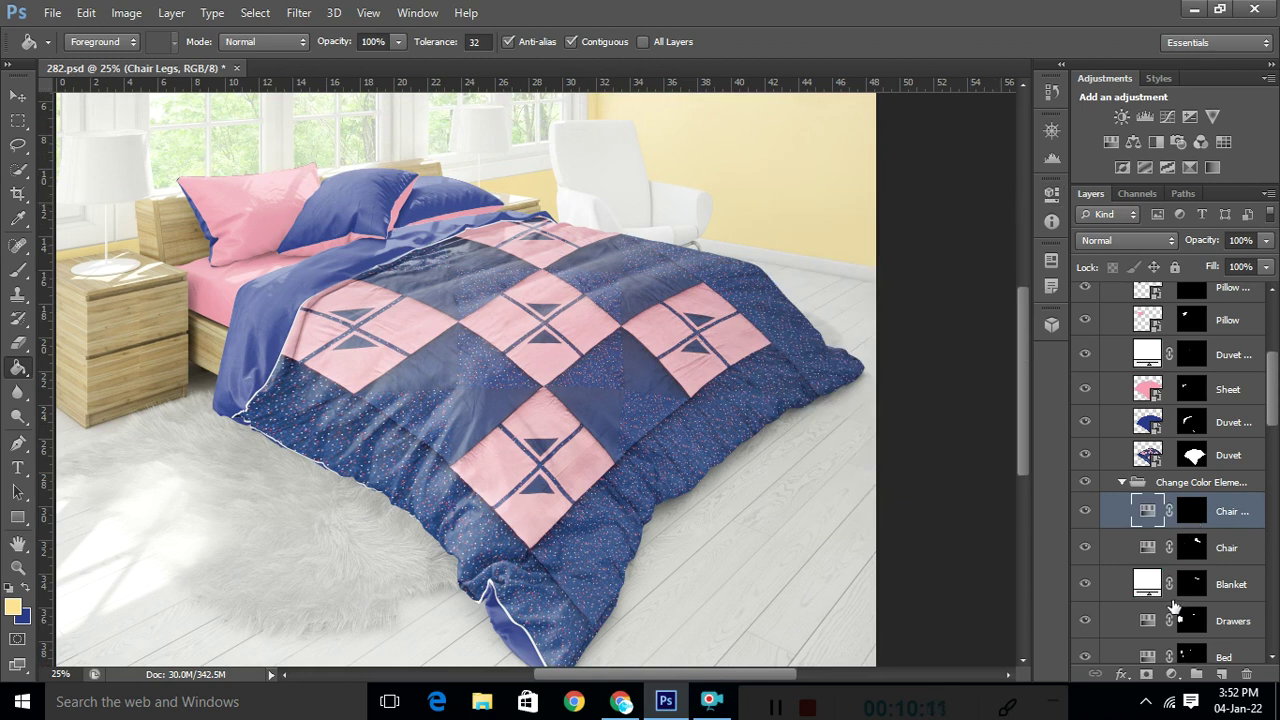
{"action": "scroll", "coordinate": [1178, 560], "scroll_direction": "down", "scroll_amount": 1}
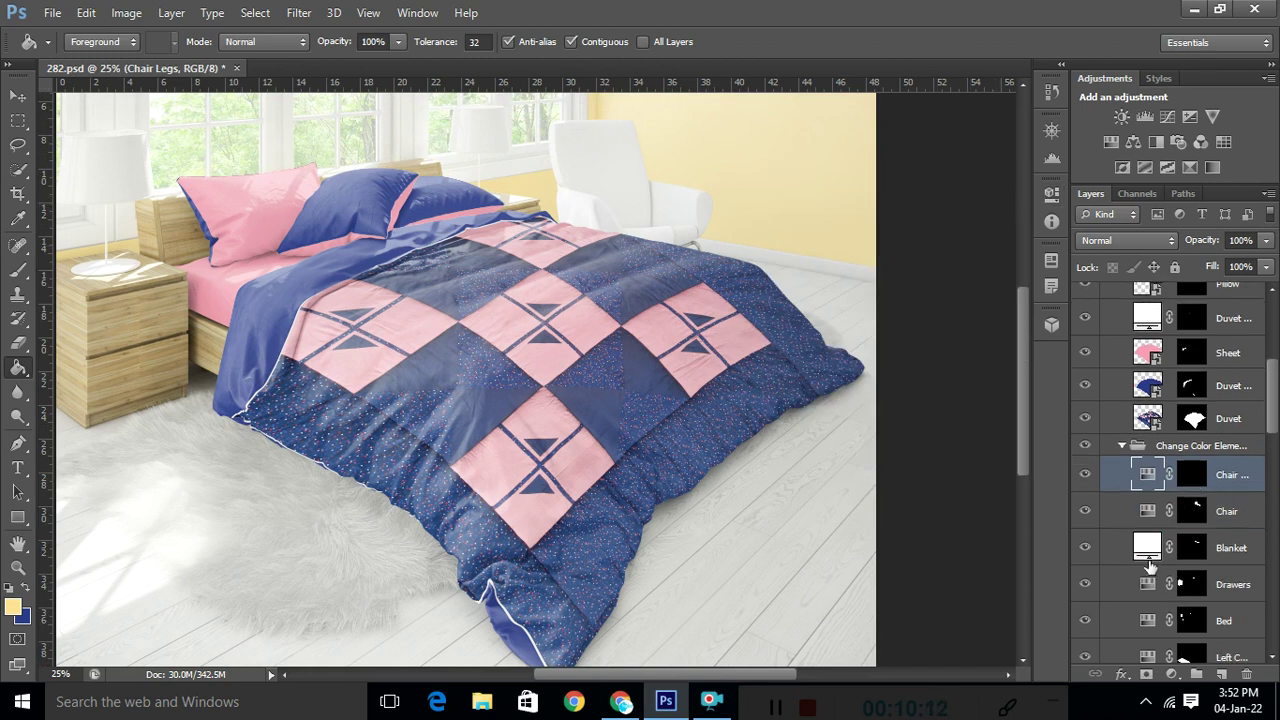
{"action": "scroll", "coordinate": [1150, 575], "scroll_direction": "down", "scroll_amount": 6}
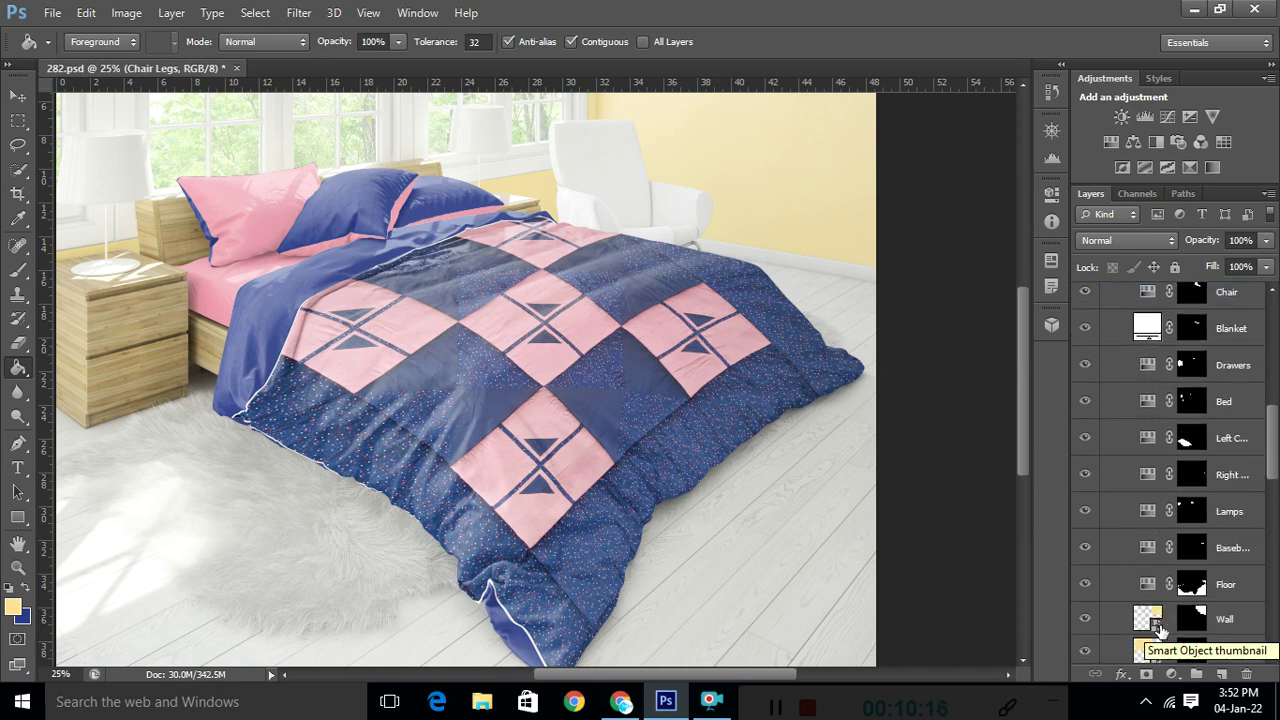
{"action": "scroll", "coordinate": [1158, 628], "scroll_direction": "down", "scroll_amount": 1}
{"action": "scroll", "coordinate": [1160, 628], "scroll_direction": "down", "scroll_amount": 4}
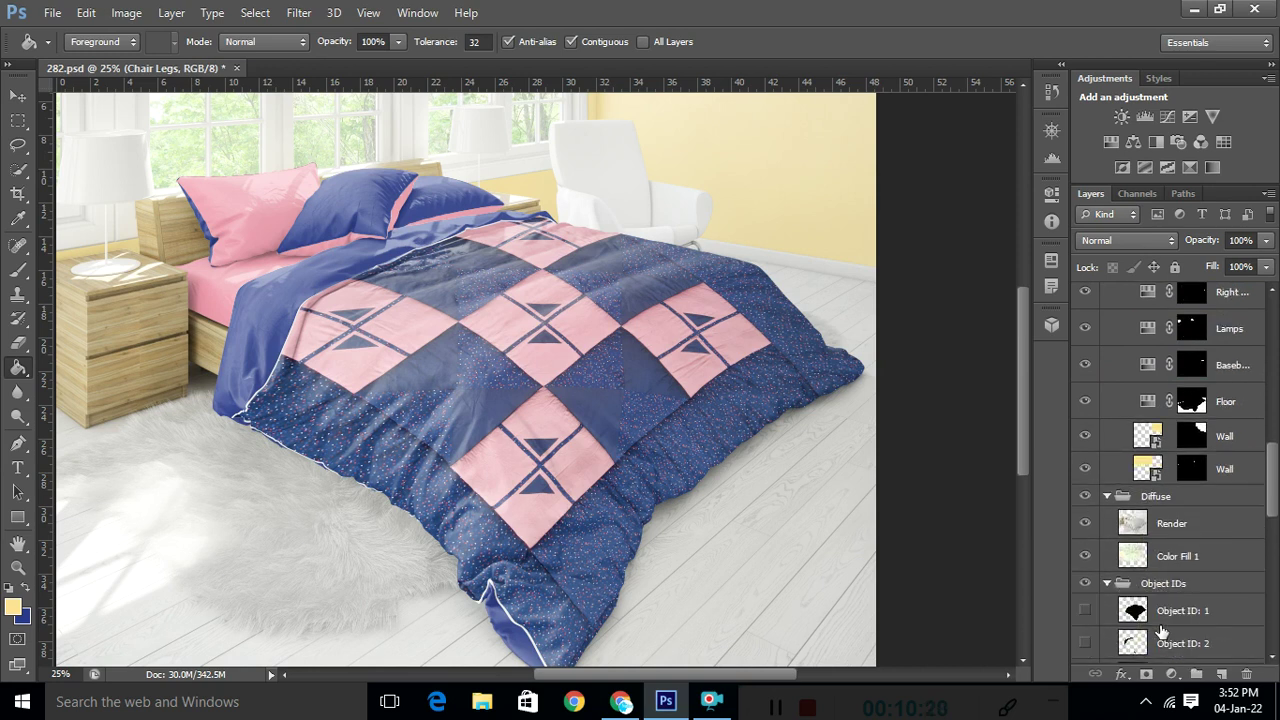
{"action": "scroll", "coordinate": [1161, 630], "scroll_direction": "up", "scroll_amount": 7}
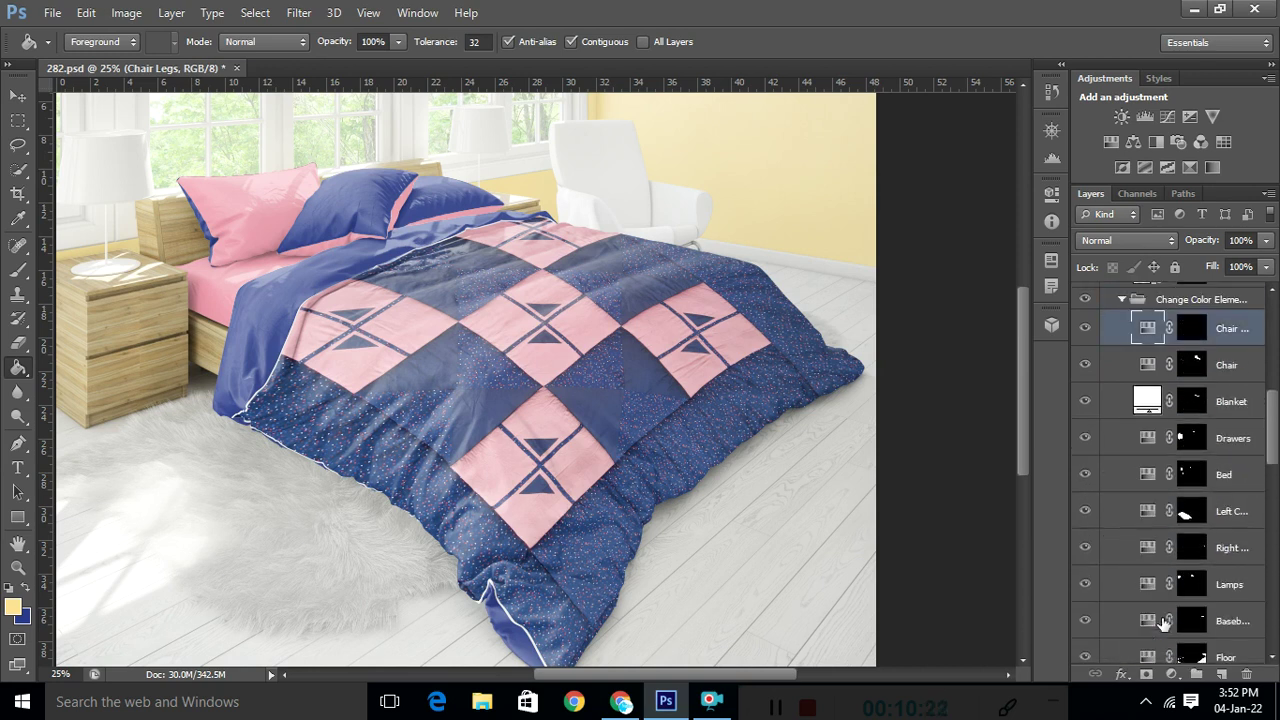
Examine the recoloured mockup as a whole and the duvet's pattern and folded lower corner with its border in close-up.
{"action": "scroll", "coordinate": [1163, 622], "scroll_direction": "up", "scroll_amount": 5}
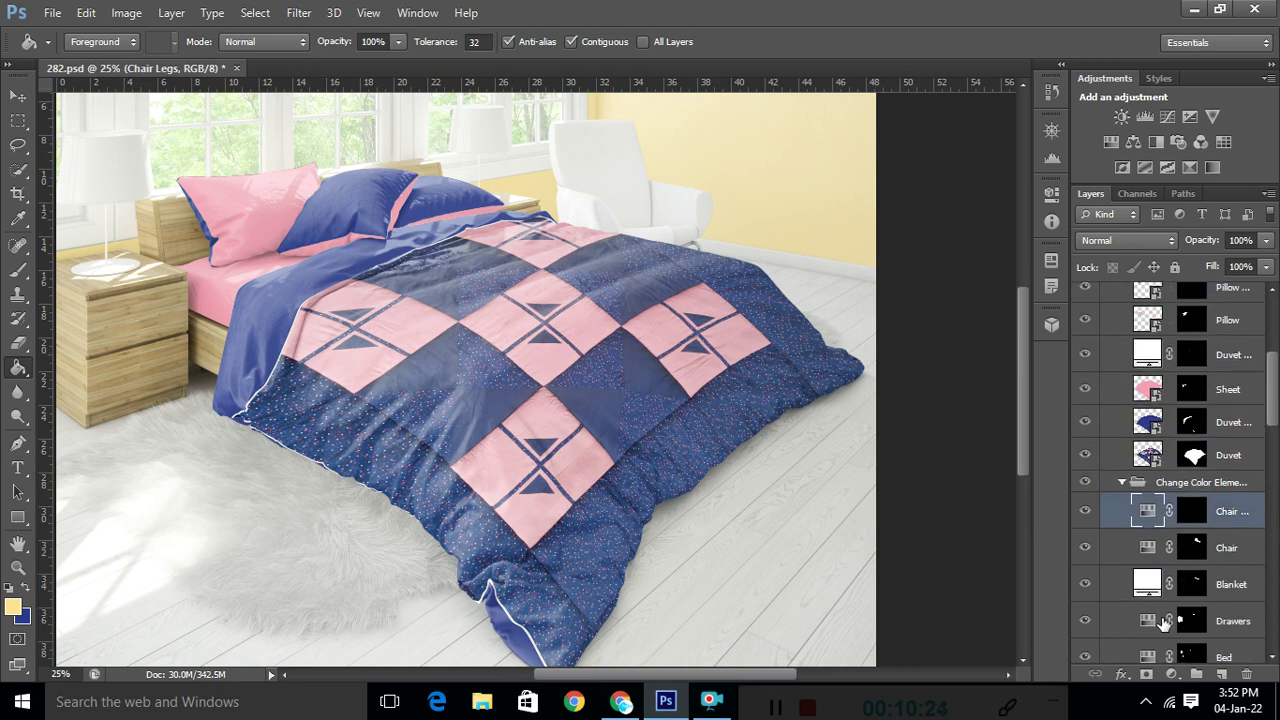
{"action": "scroll", "coordinate": [1163, 622], "scroll_direction": "up", "scroll_amount": 8}
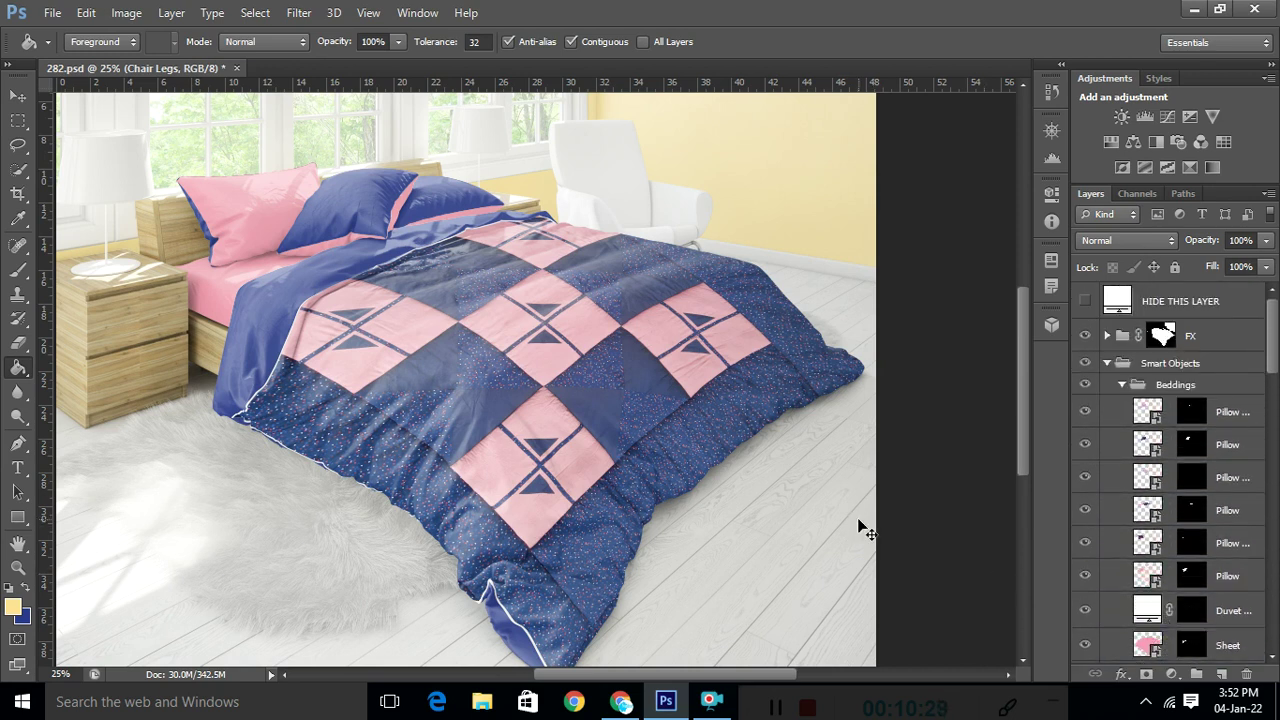
{"action": "key", "text": "ctrl+minus"}
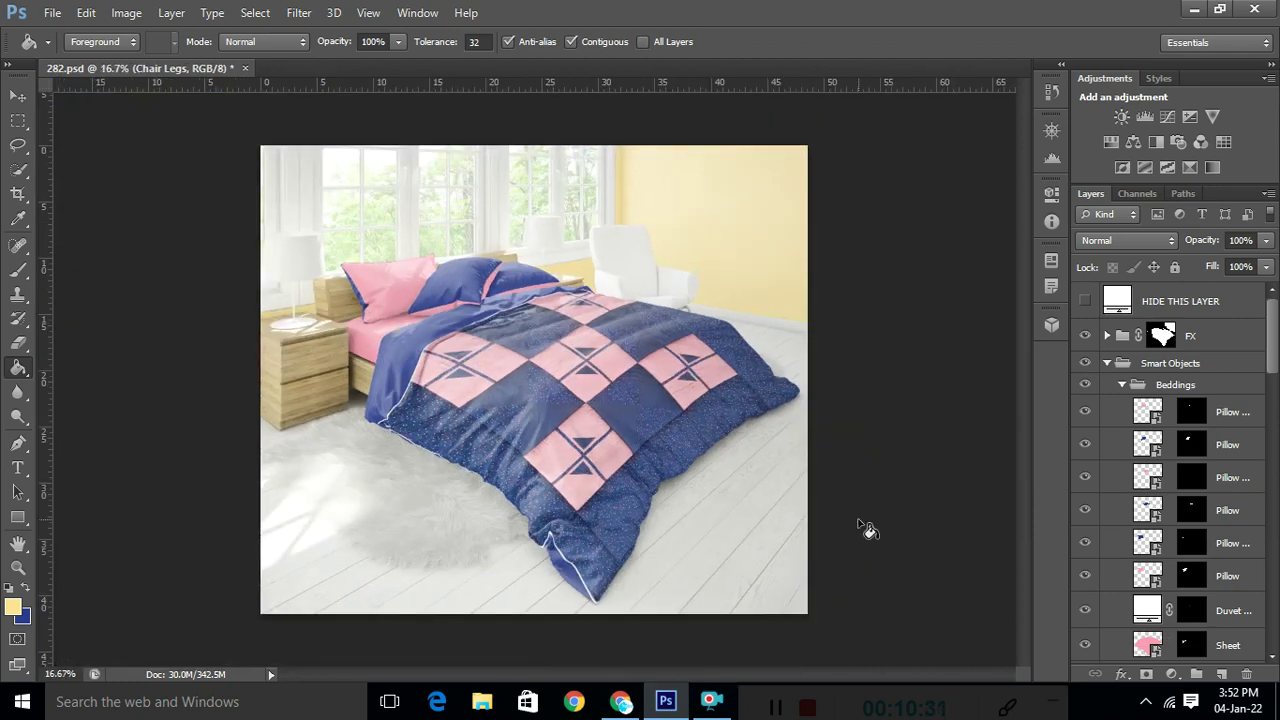
{"action": "key", "text": "ctrl+plus"}
{"action": "key", "text": "ctrl+plus"}
{"action": "key", "text": "ctrl+plus"}
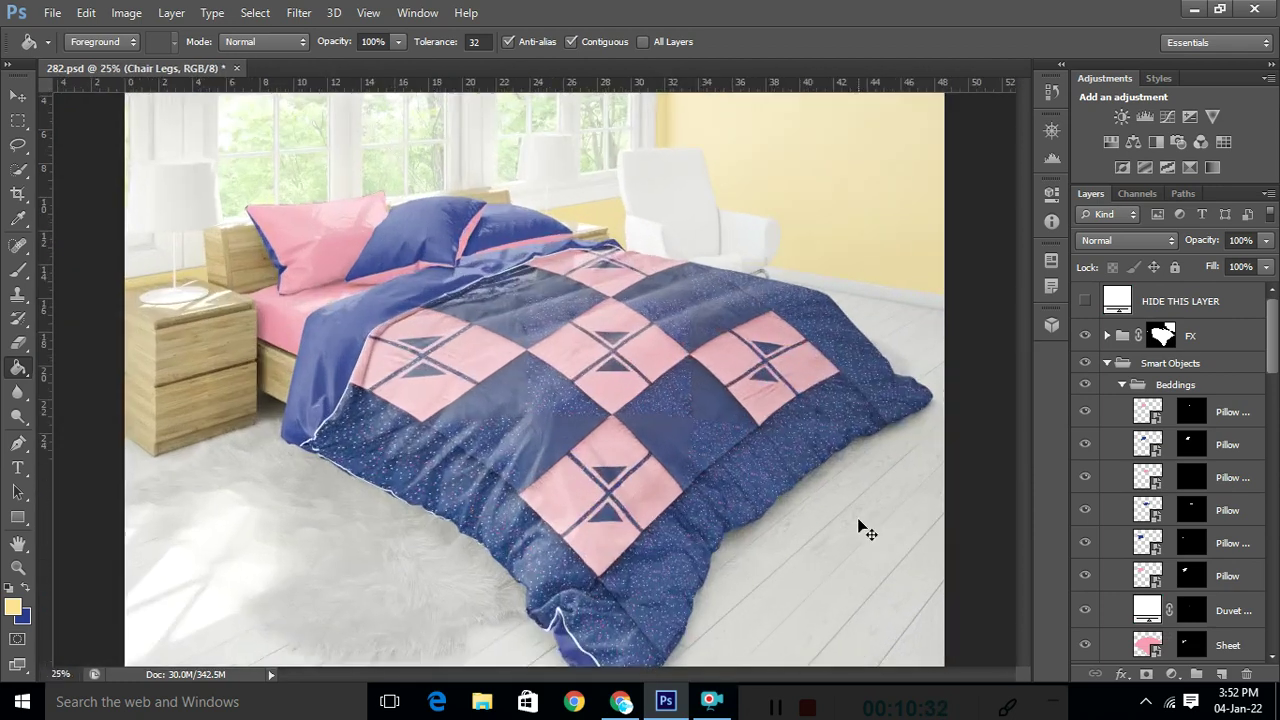
{"action": "key", "text": "ctrl+plus"}
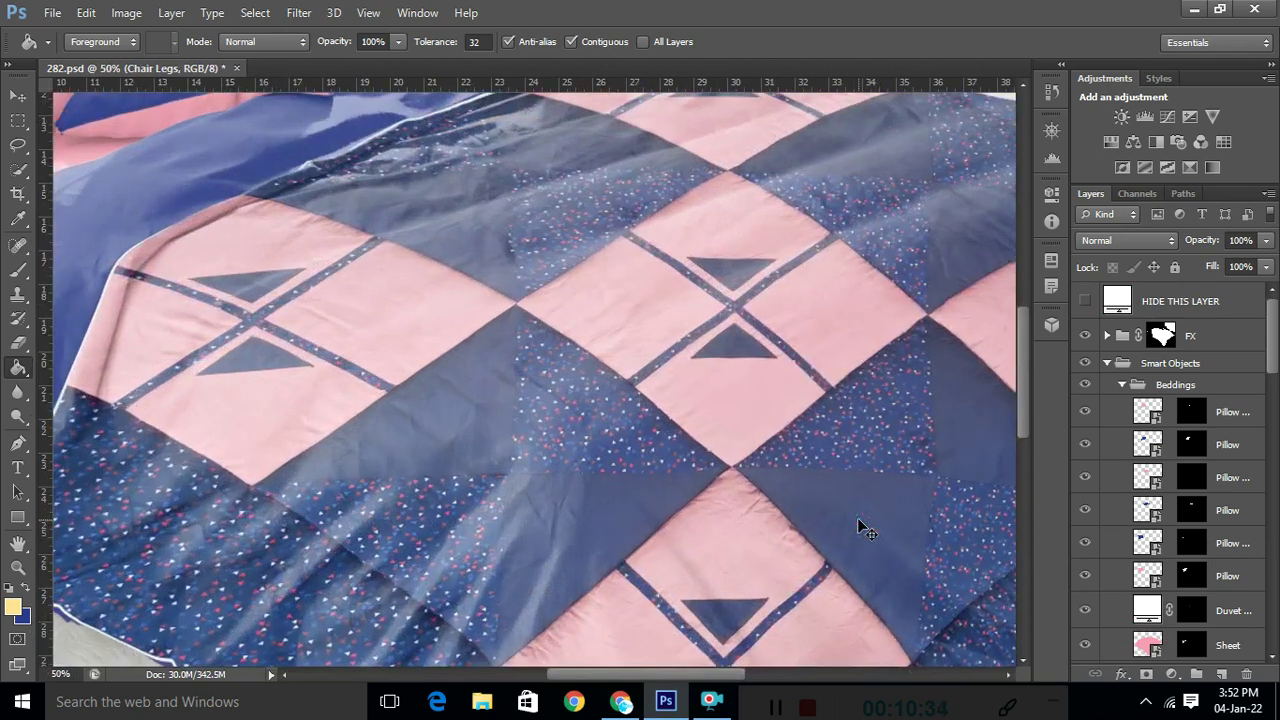
{"action": "left_click_drag", "start_coordinate": [791, 557], "coordinate": [776, 278]}
{"action": "left_click_drag", "start_coordinate": [740, 440], "coordinate": [771, 220]}
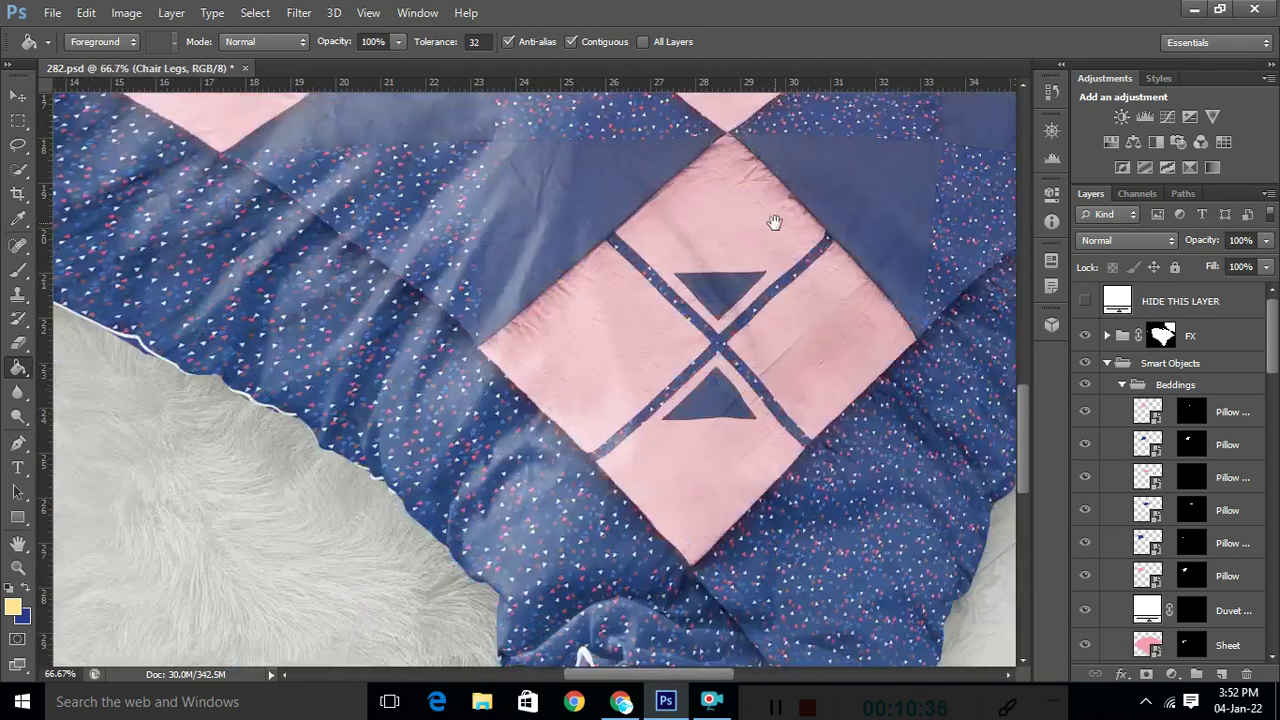
{"action": "left_click_drag", "start_coordinate": [772, 700], "coordinate": [766, 463]}
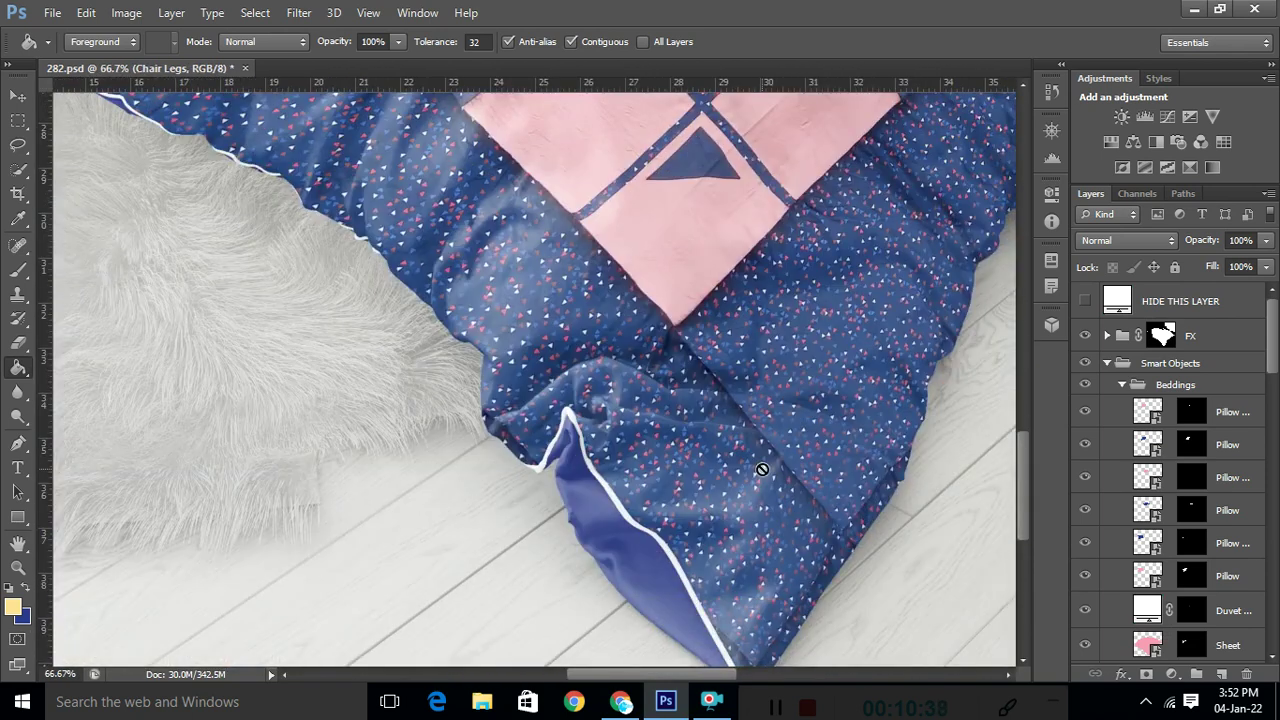
{"action": "left_click", "coordinate": [811, 714]}
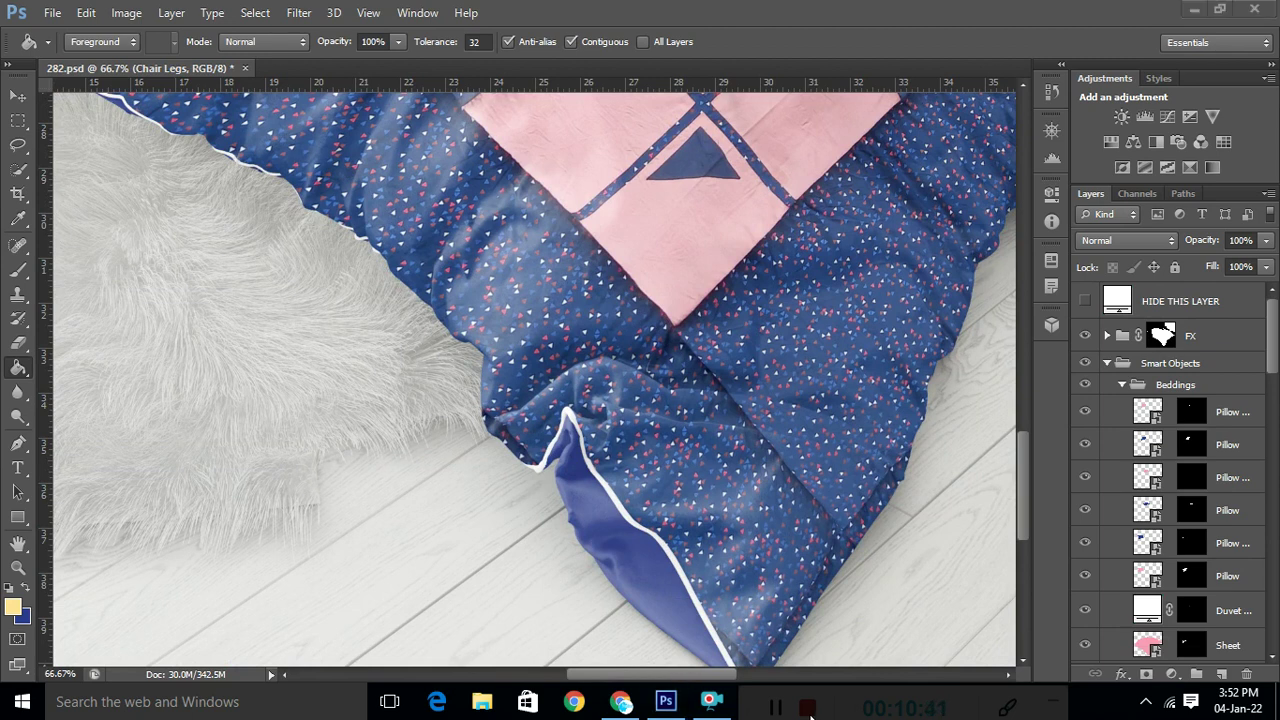
{"action": "left_click", "coordinate": [1193, 8]}
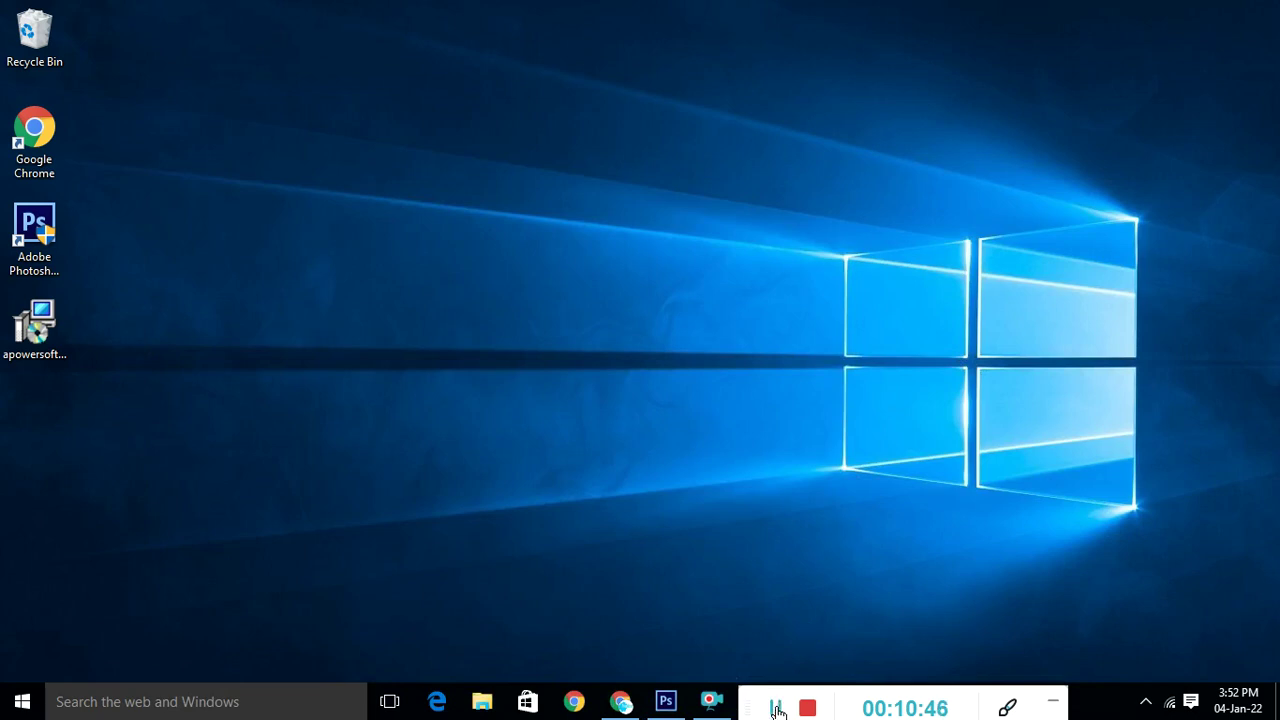
{"action": "left_click", "coordinate": [667, 706]}
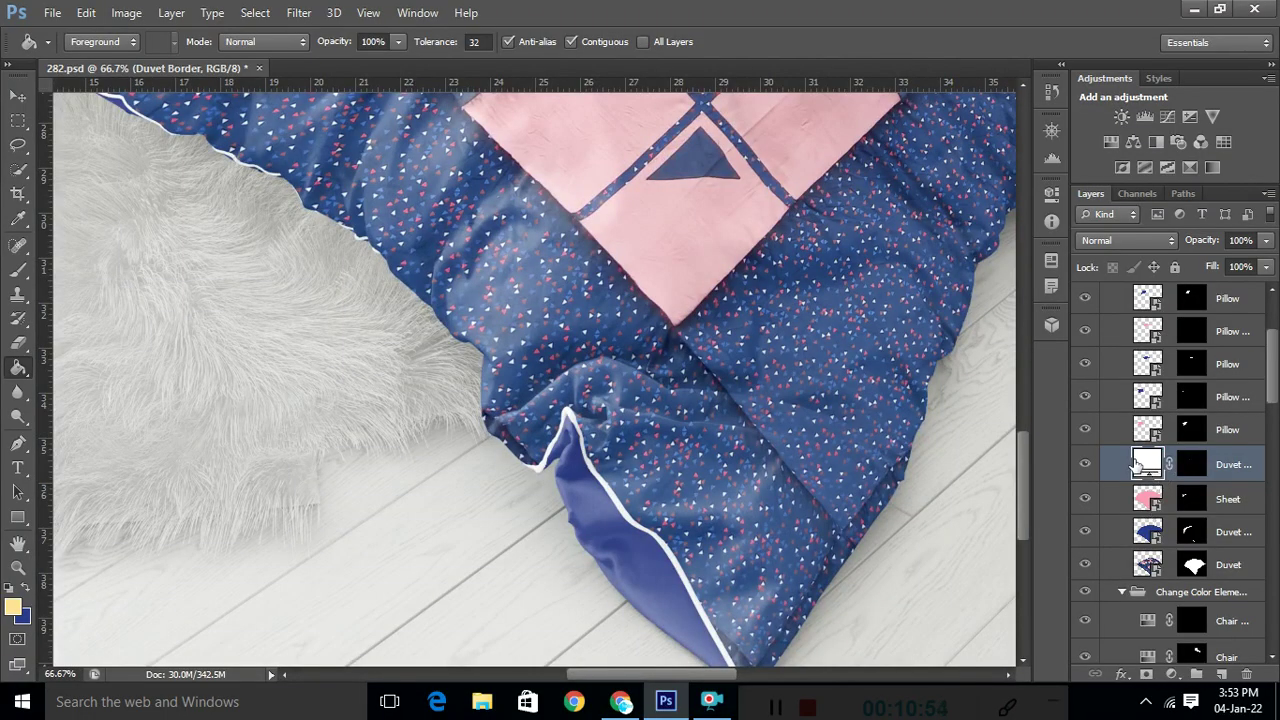
Recolour the Duvet Border solid colour layer to pink #e9709b, starting from a pink sampled in the image.
{"action": "double_click", "coordinate": [1147, 465]}
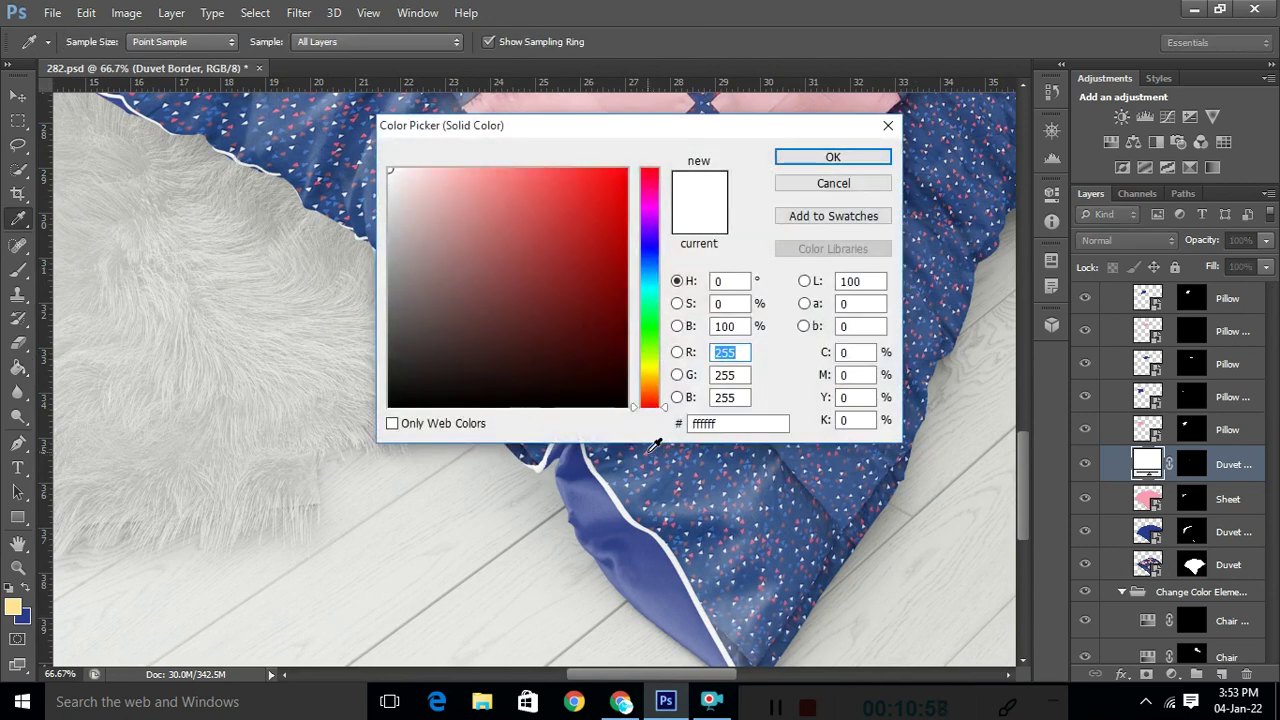
{"action": "left_click", "coordinate": [647, 455]}
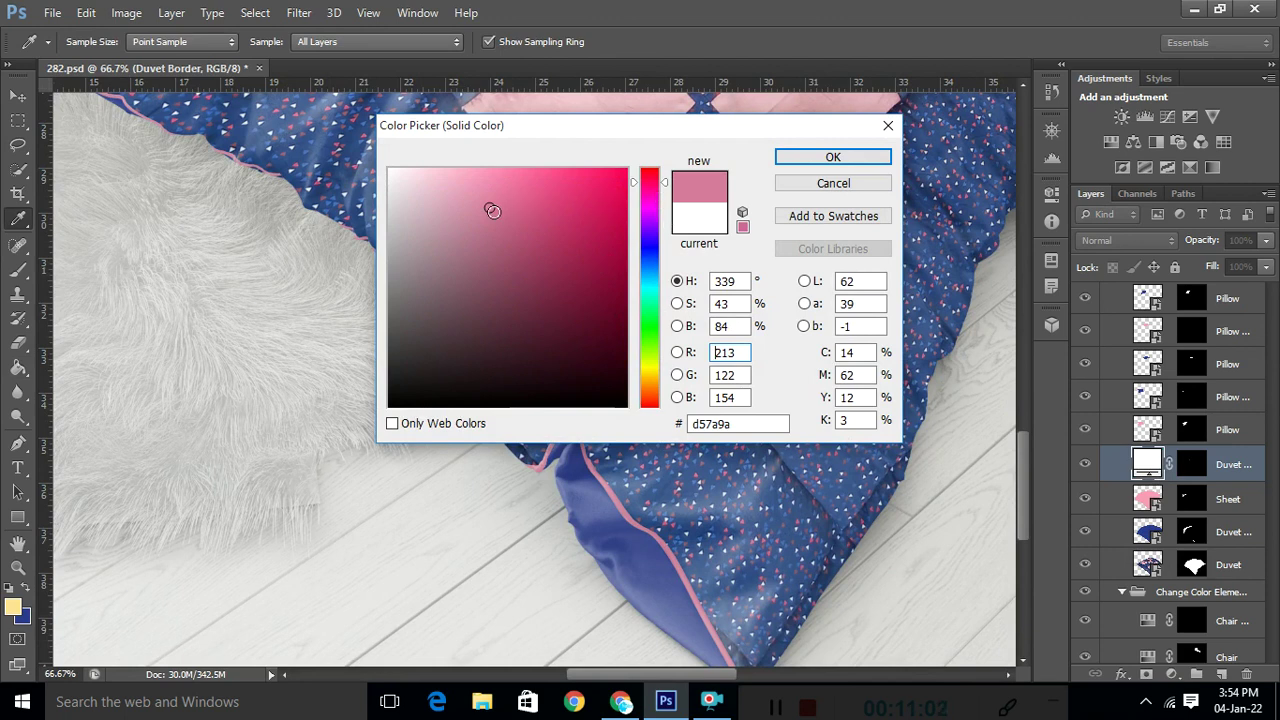
{"action": "left_click_drag", "start_coordinate": [491, 208], "coordinate": [511, 189]}
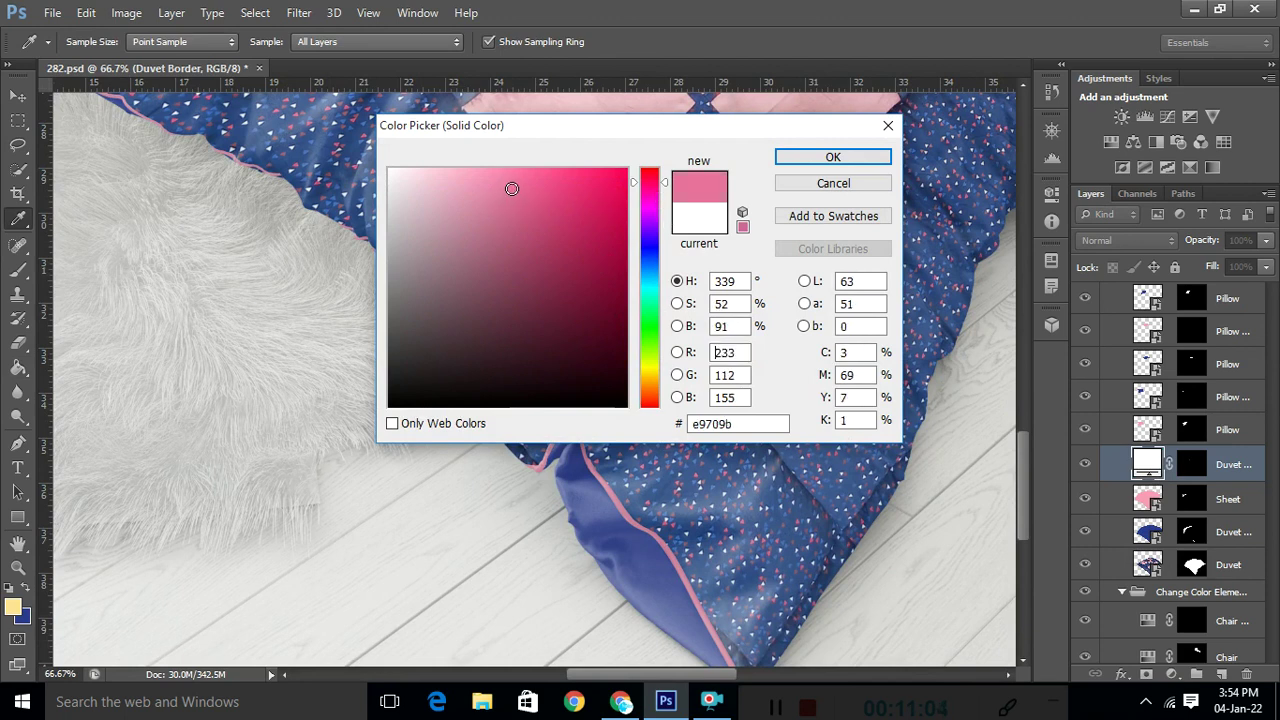
{"action": "left_click", "coordinate": [833, 160]}
{"action": "key", "text": "g"}
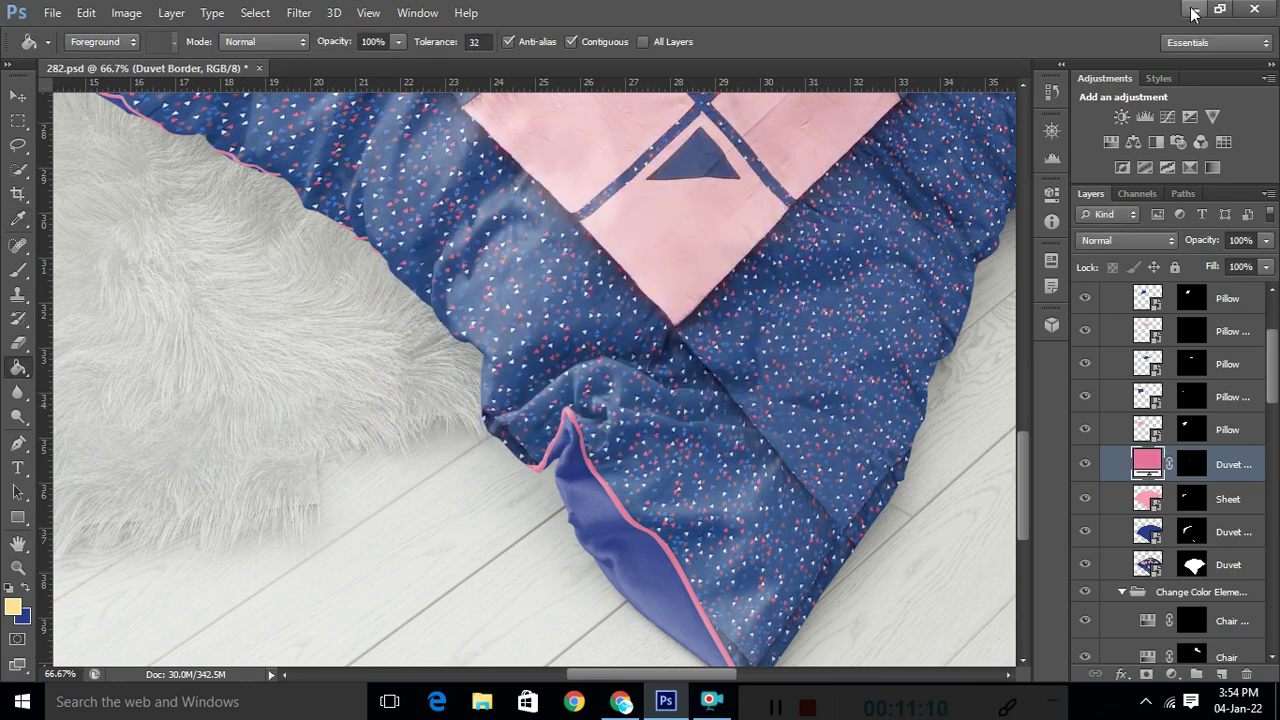
{"action": "left_click", "coordinate": [766, 716]}
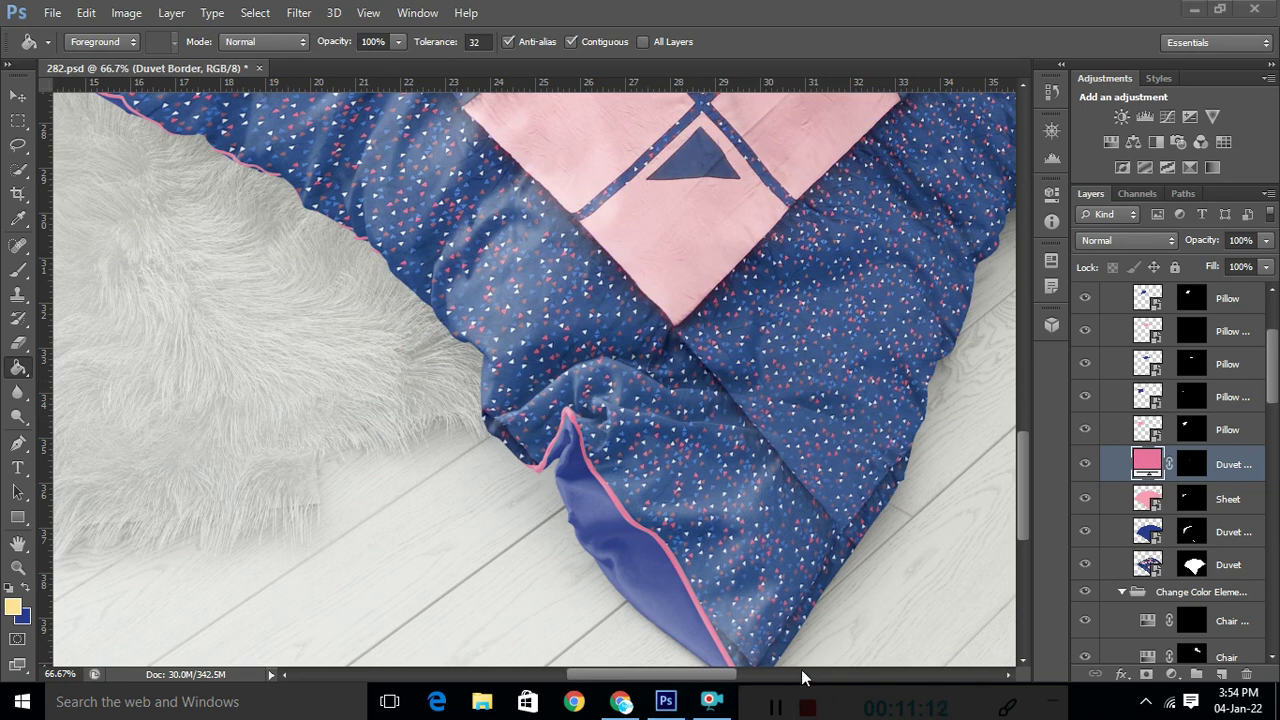
{"action": "left_click", "coordinate": [1194, 9]}
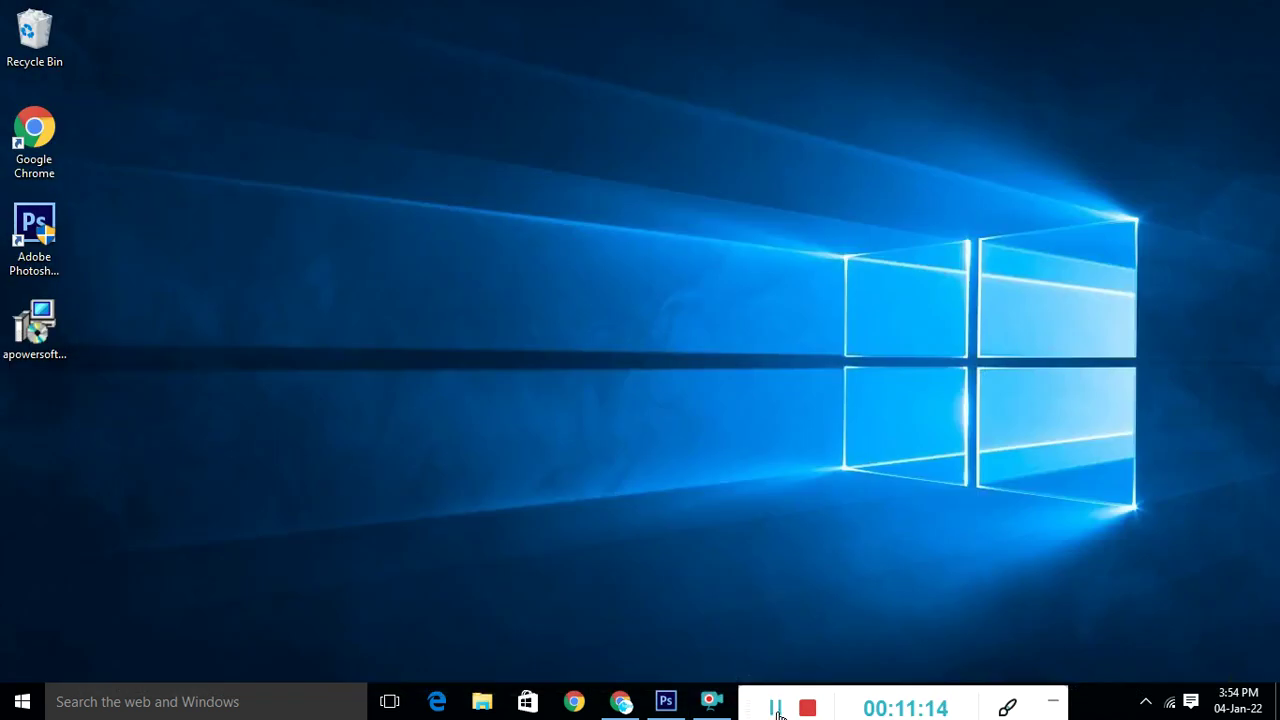
{"action": "left_click", "coordinate": [777, 709]}
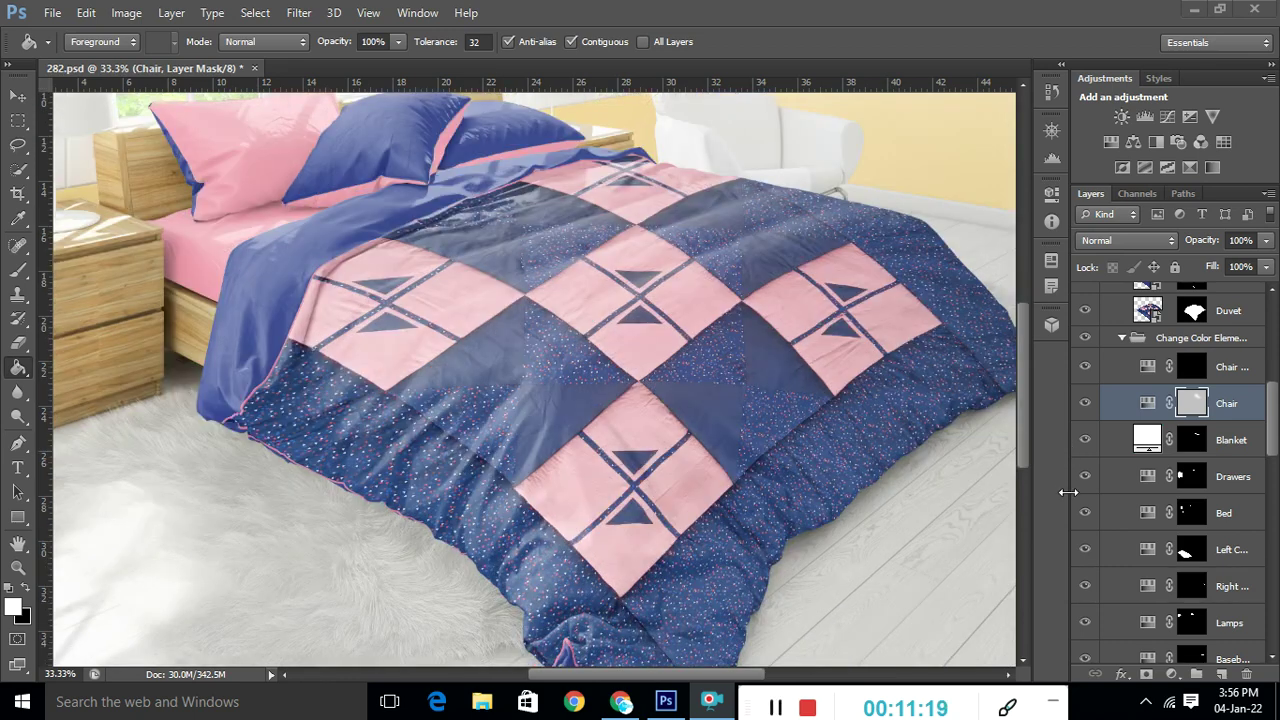
Set the Blanket solid colour layer, covering the throw on the chair, to red #e34444.
{"action": "scroll", "coordinate": [1062, 540], "scroll_direction": "up", "scroll_amount": 3}
{"action": "scroll", "coordinate": [762, 458], "scroll_direction": "up", "scroll_amount": 2}
{"action": "scroll", "coordinate": [764, 435], "scroll_direction": "up", "scroll_amount": 1}
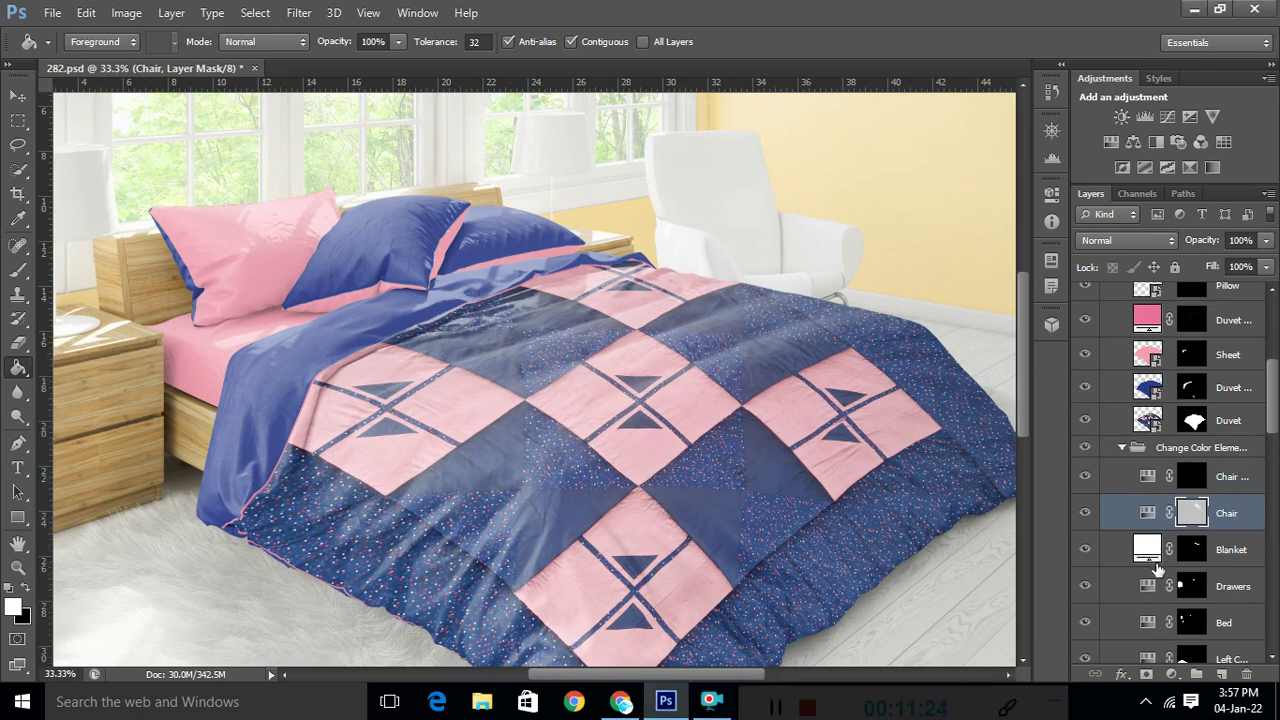
{"action": "left_click", "coordinate": [1151, 551]}
{"action": "double_click", "coordinate": [1151, 551]}
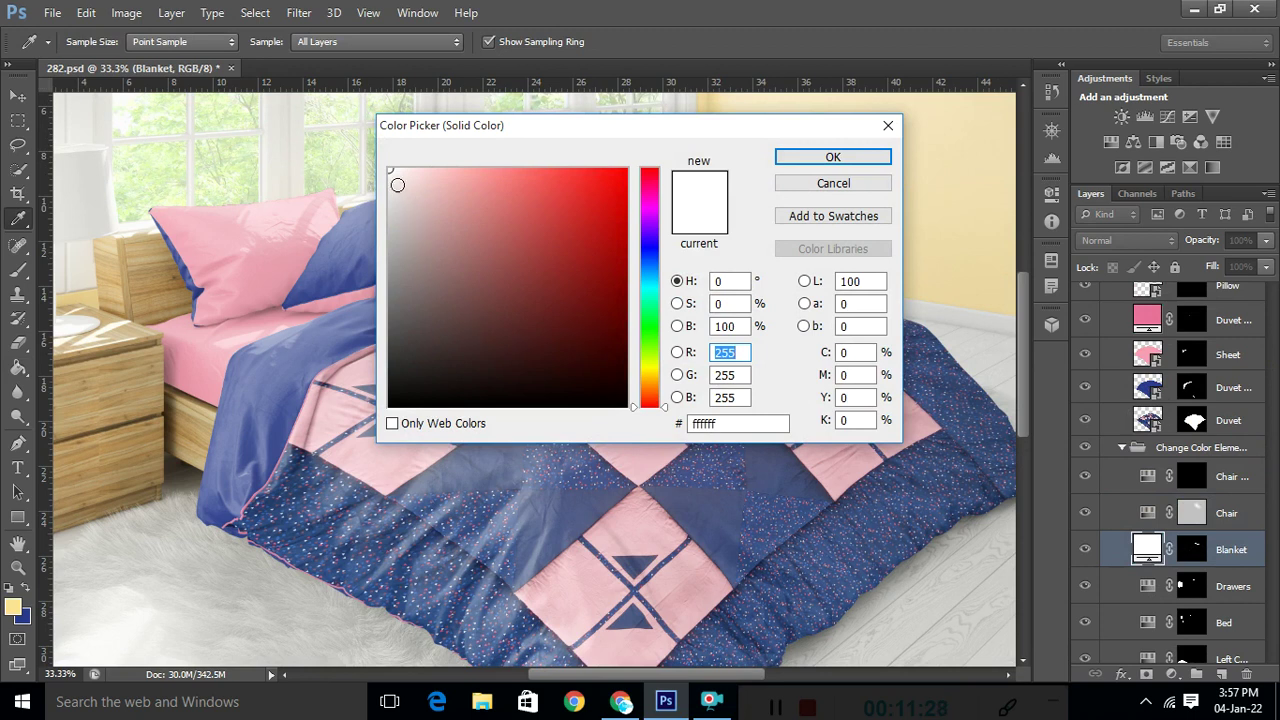
{"action": "mouse_move", "coordinate": [394, 176]}
{"action": "left_mouse_down"}
{"action": "mouse_move", "coordinate": [406, 240]}
{"action": "mouse_move", "coordinate": [478, 242]}
{"action": "mouse_move", "coordinate": [494, 310]}
{"action": "mouse_move", "coordinate": [455, 246]}
{"action": "mouse_move", "coordinate": [412, 251]}
{"action": "mouse_move", "coordinate": [556, 194]}
{"action": "left_mouse_up"}
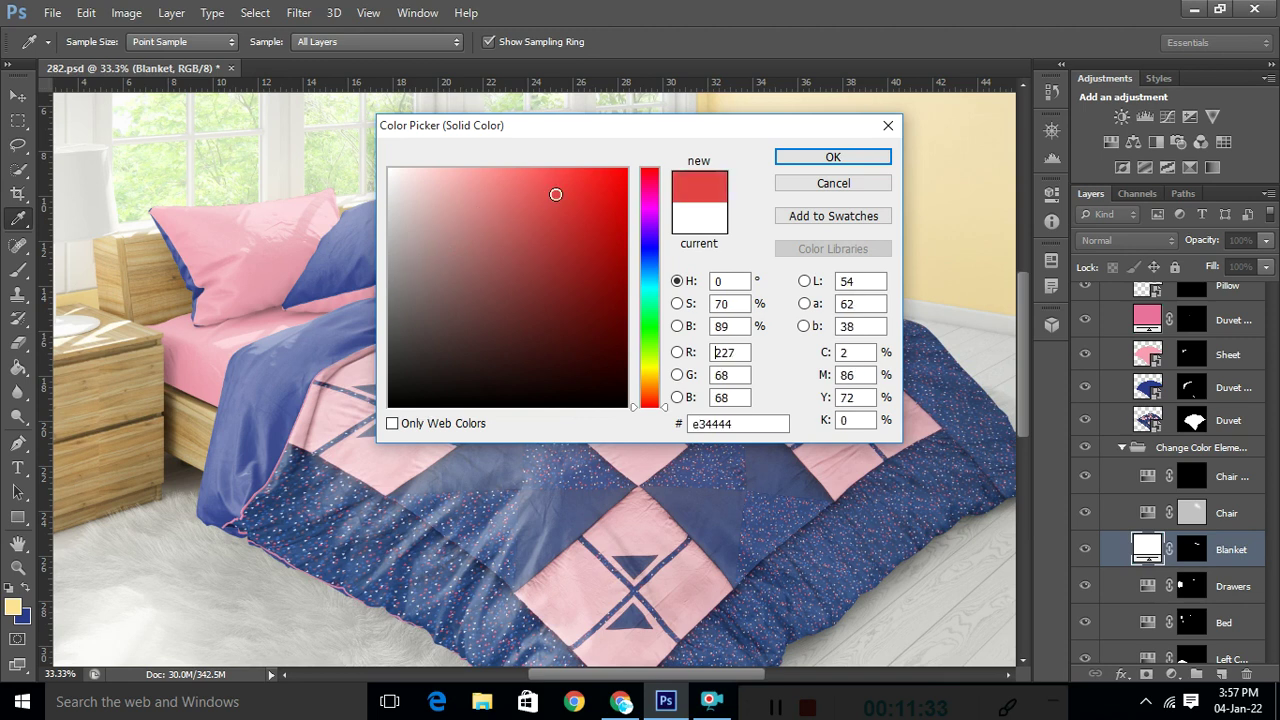
{"action": "left_click", "coordinate": [826, 158]}
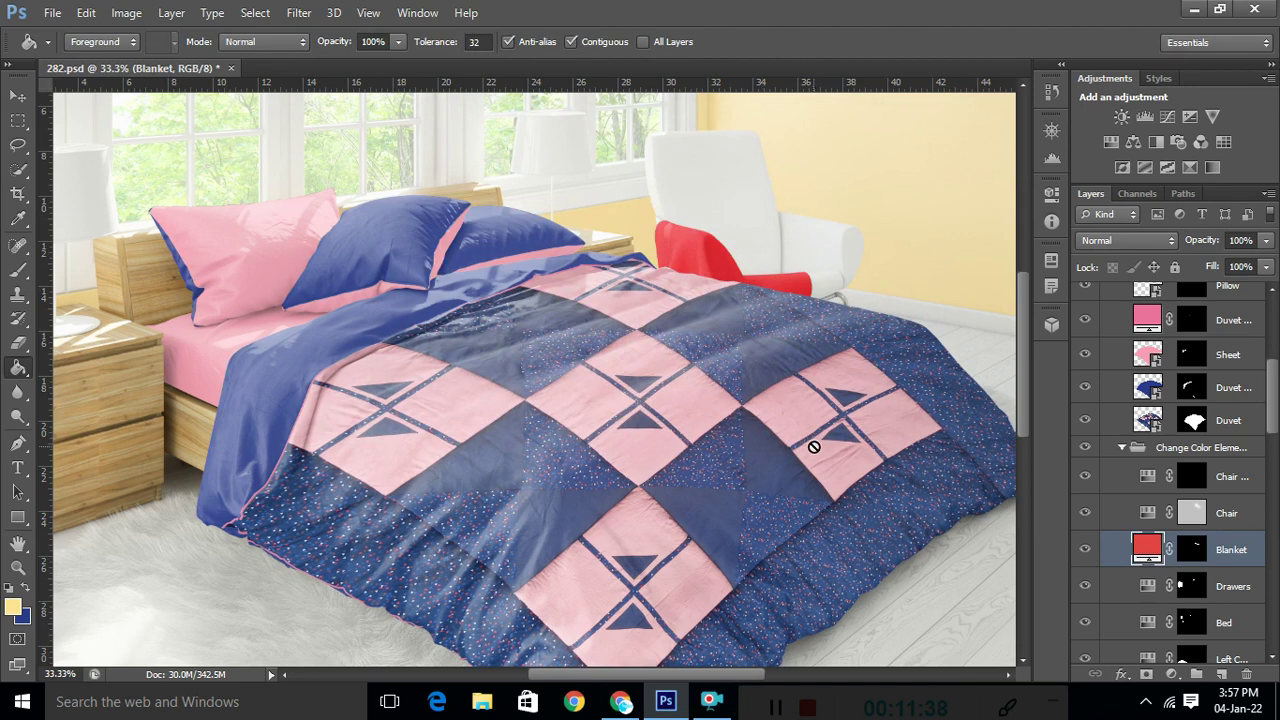
{"action": "left_click", "coordinate": [776, 710]}
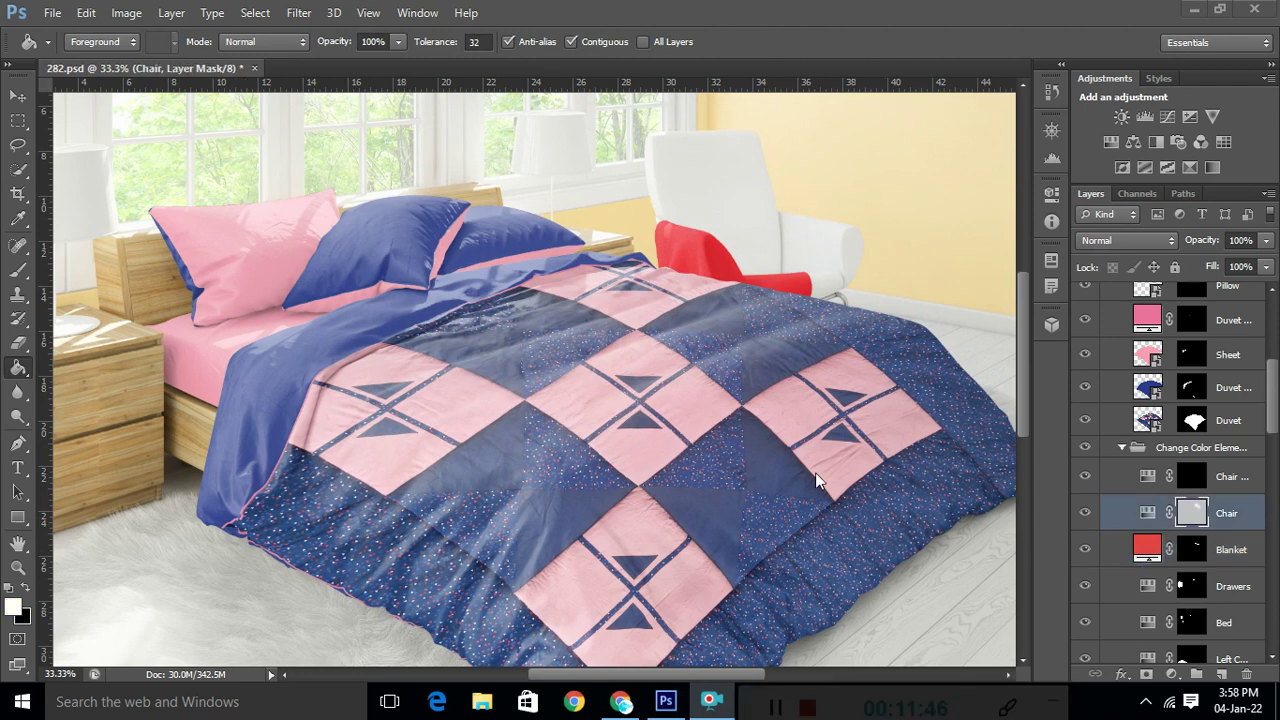
{"action": "key", "text": "ctrl+minus"}
{"action": "key", "text": "ctrl+minus"}
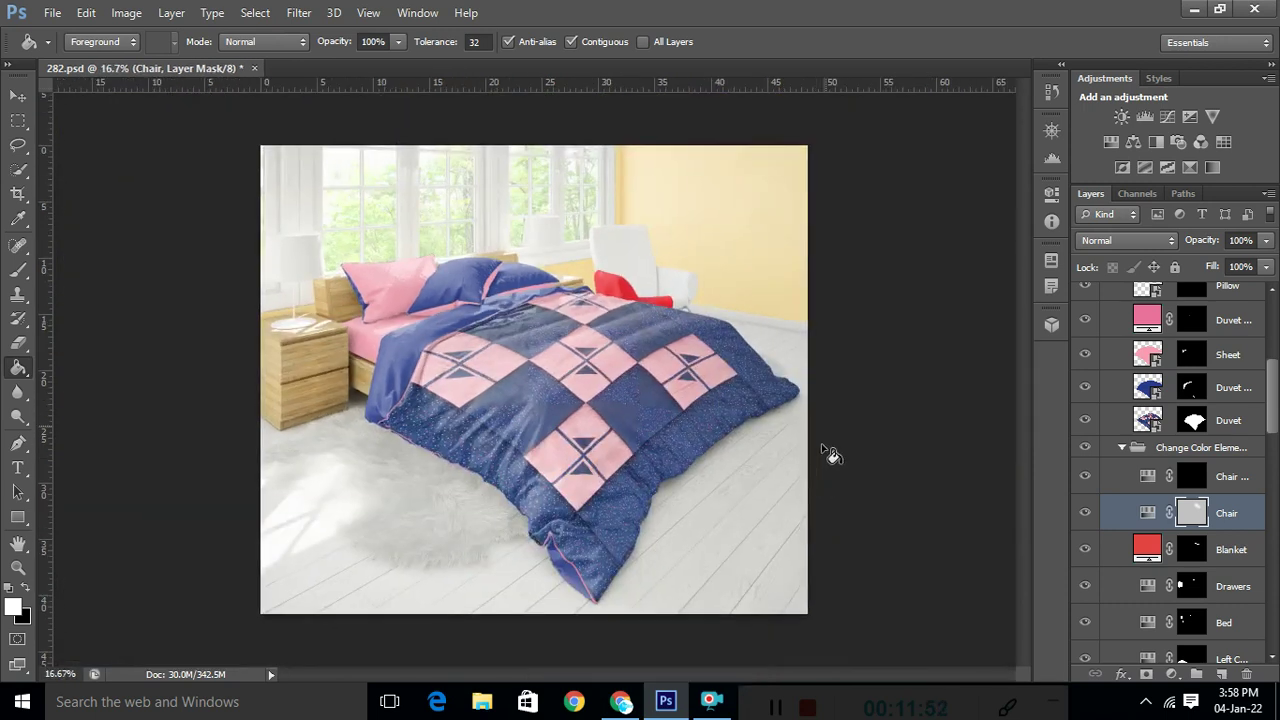
{"action": "left_click", "coordinate": [729, 707]}
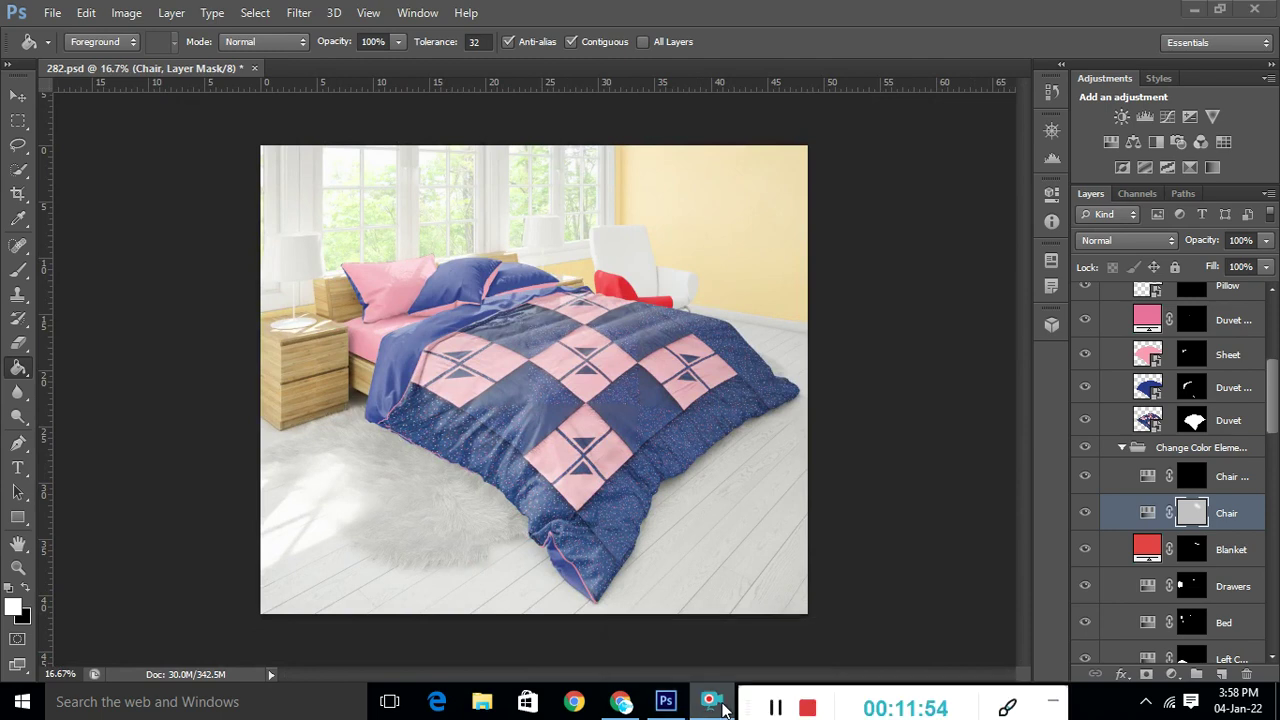